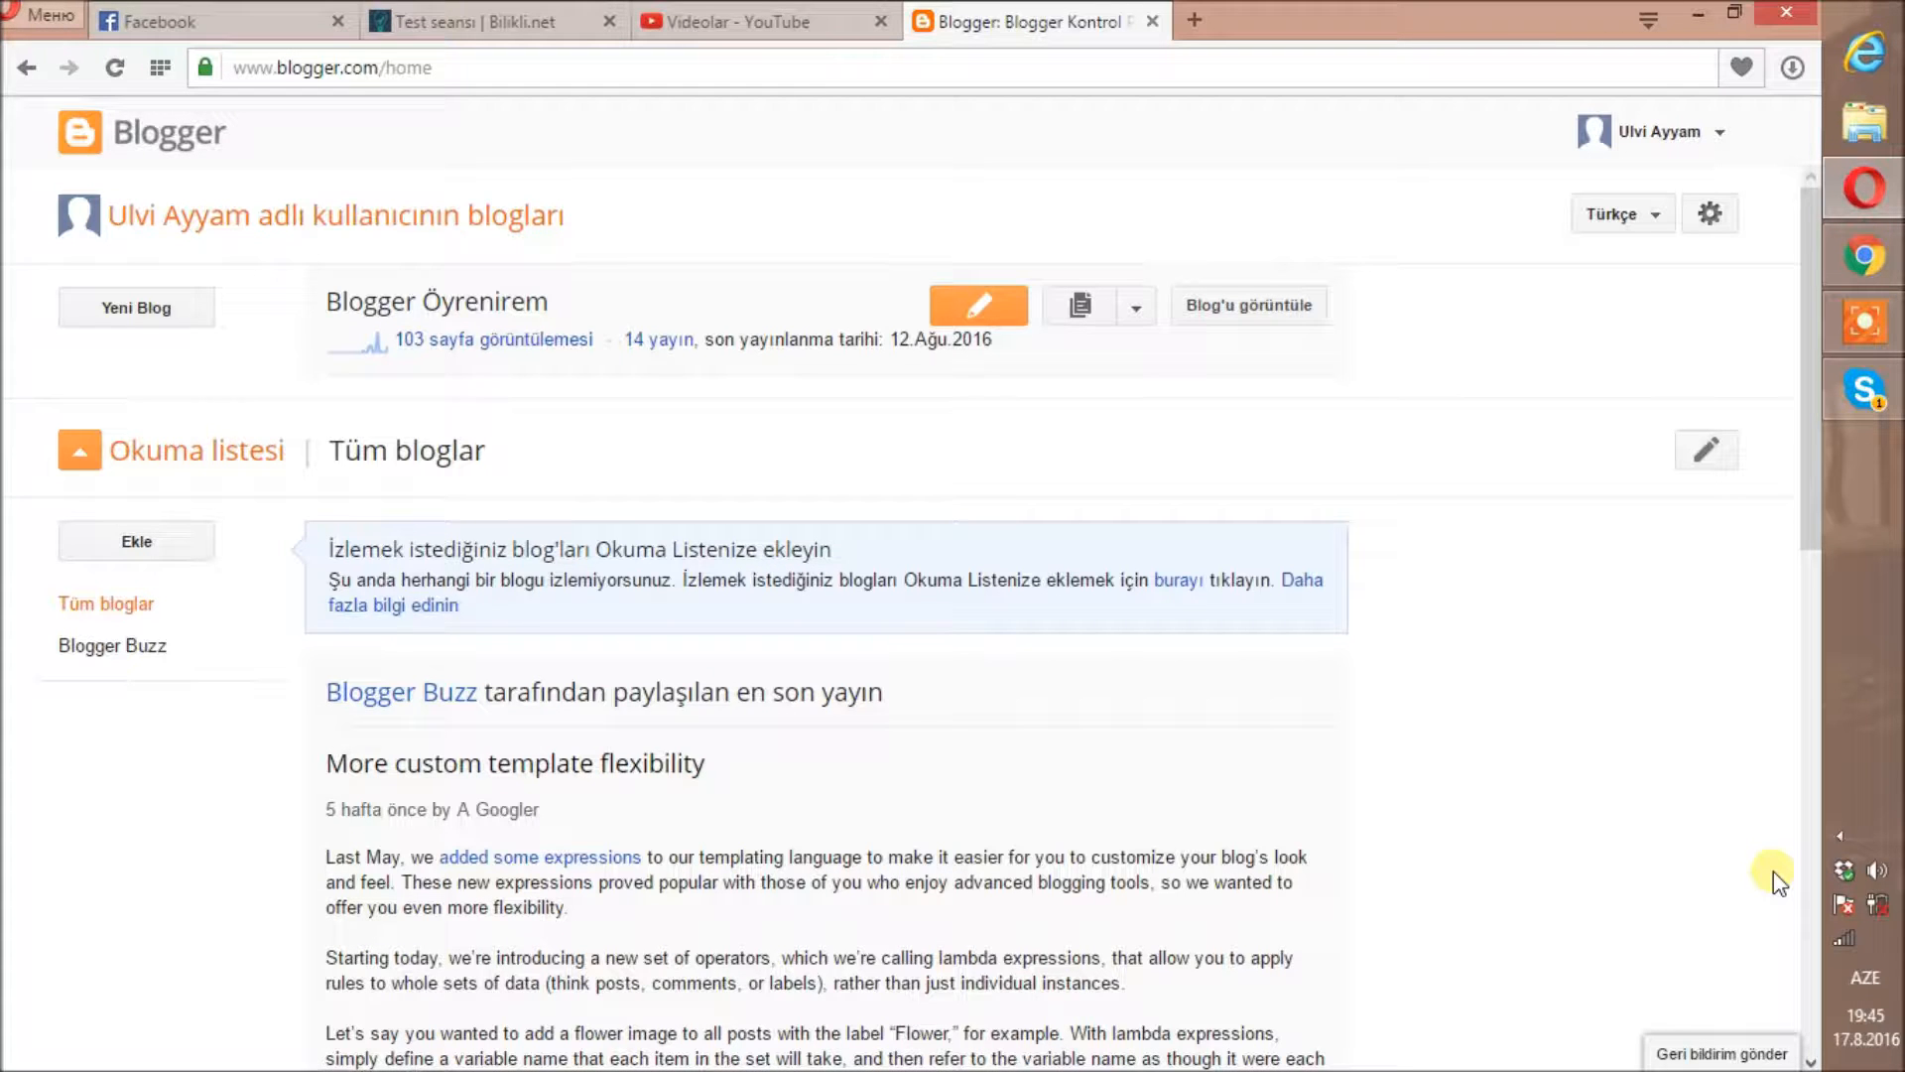
Step: Open the tawk.to website in a new browser tab
click(1193, 19)
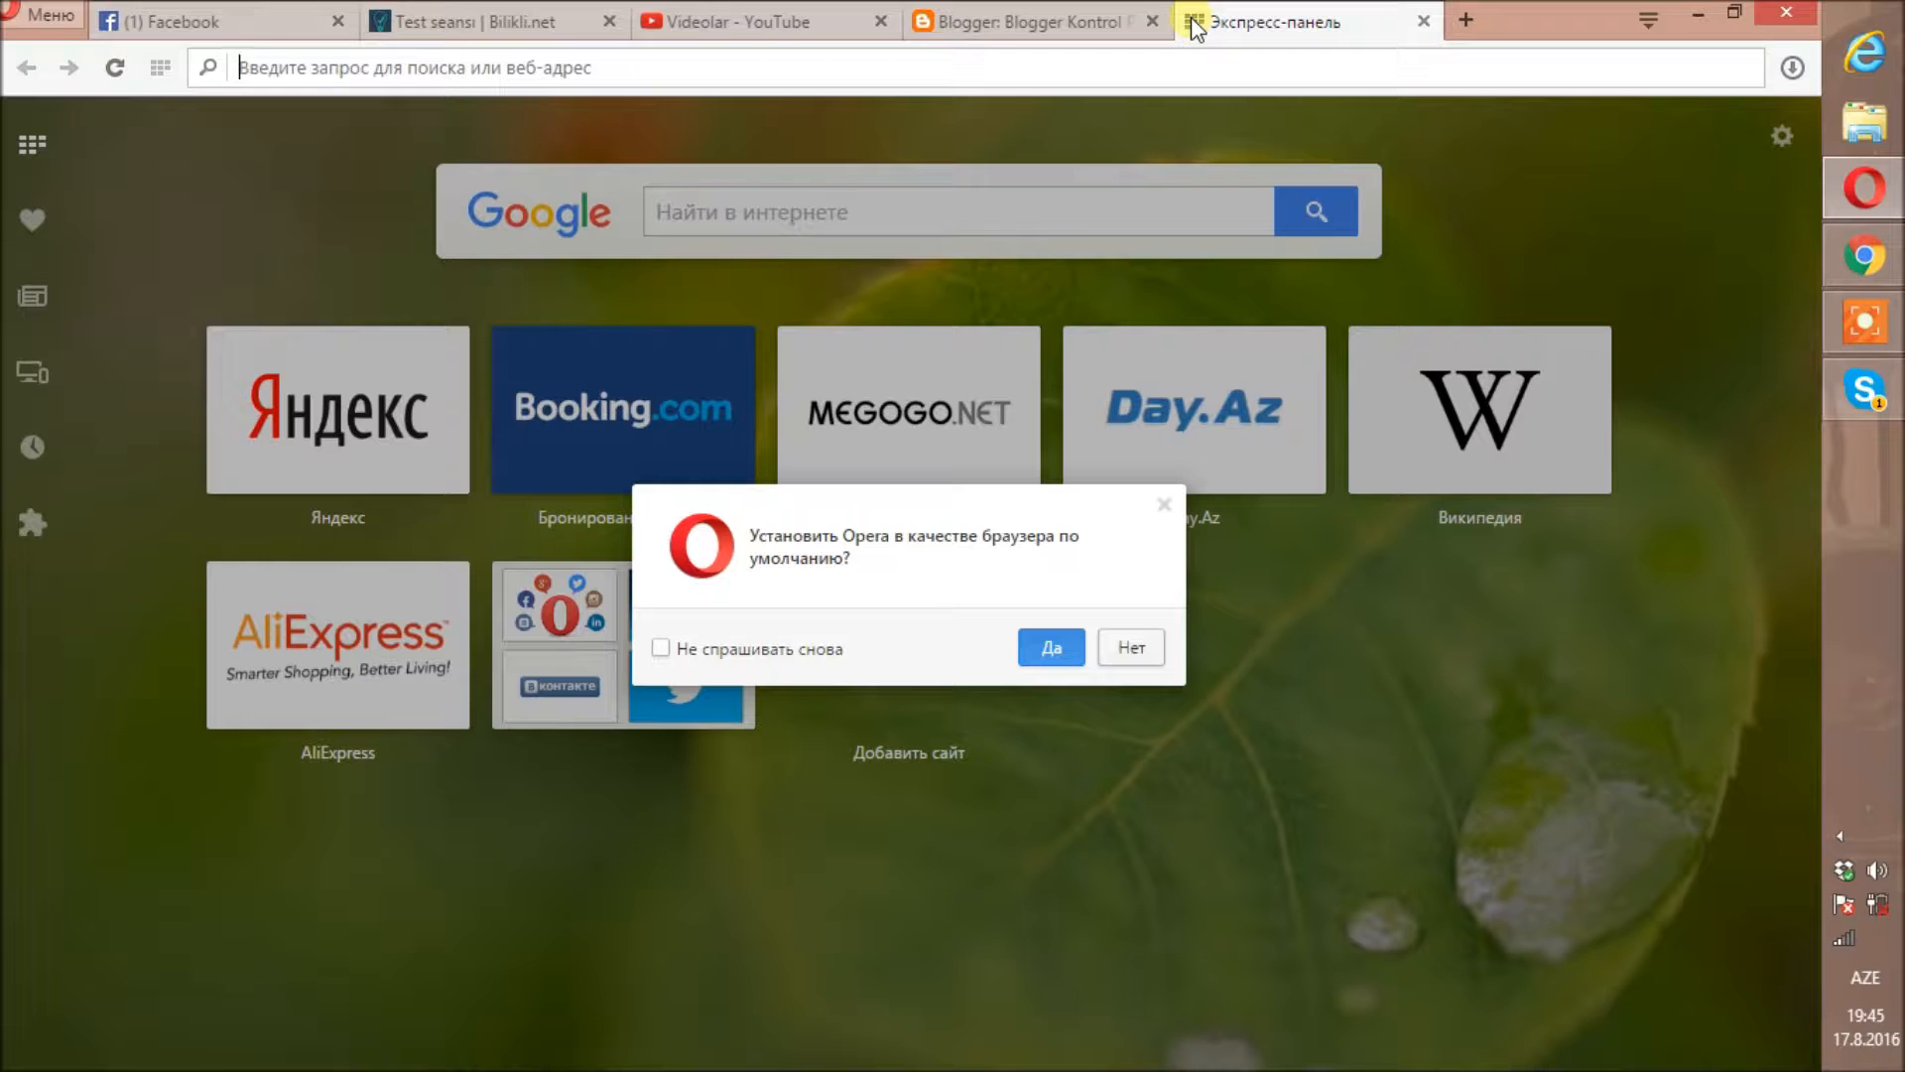
key(alt+shift)
text(twa)
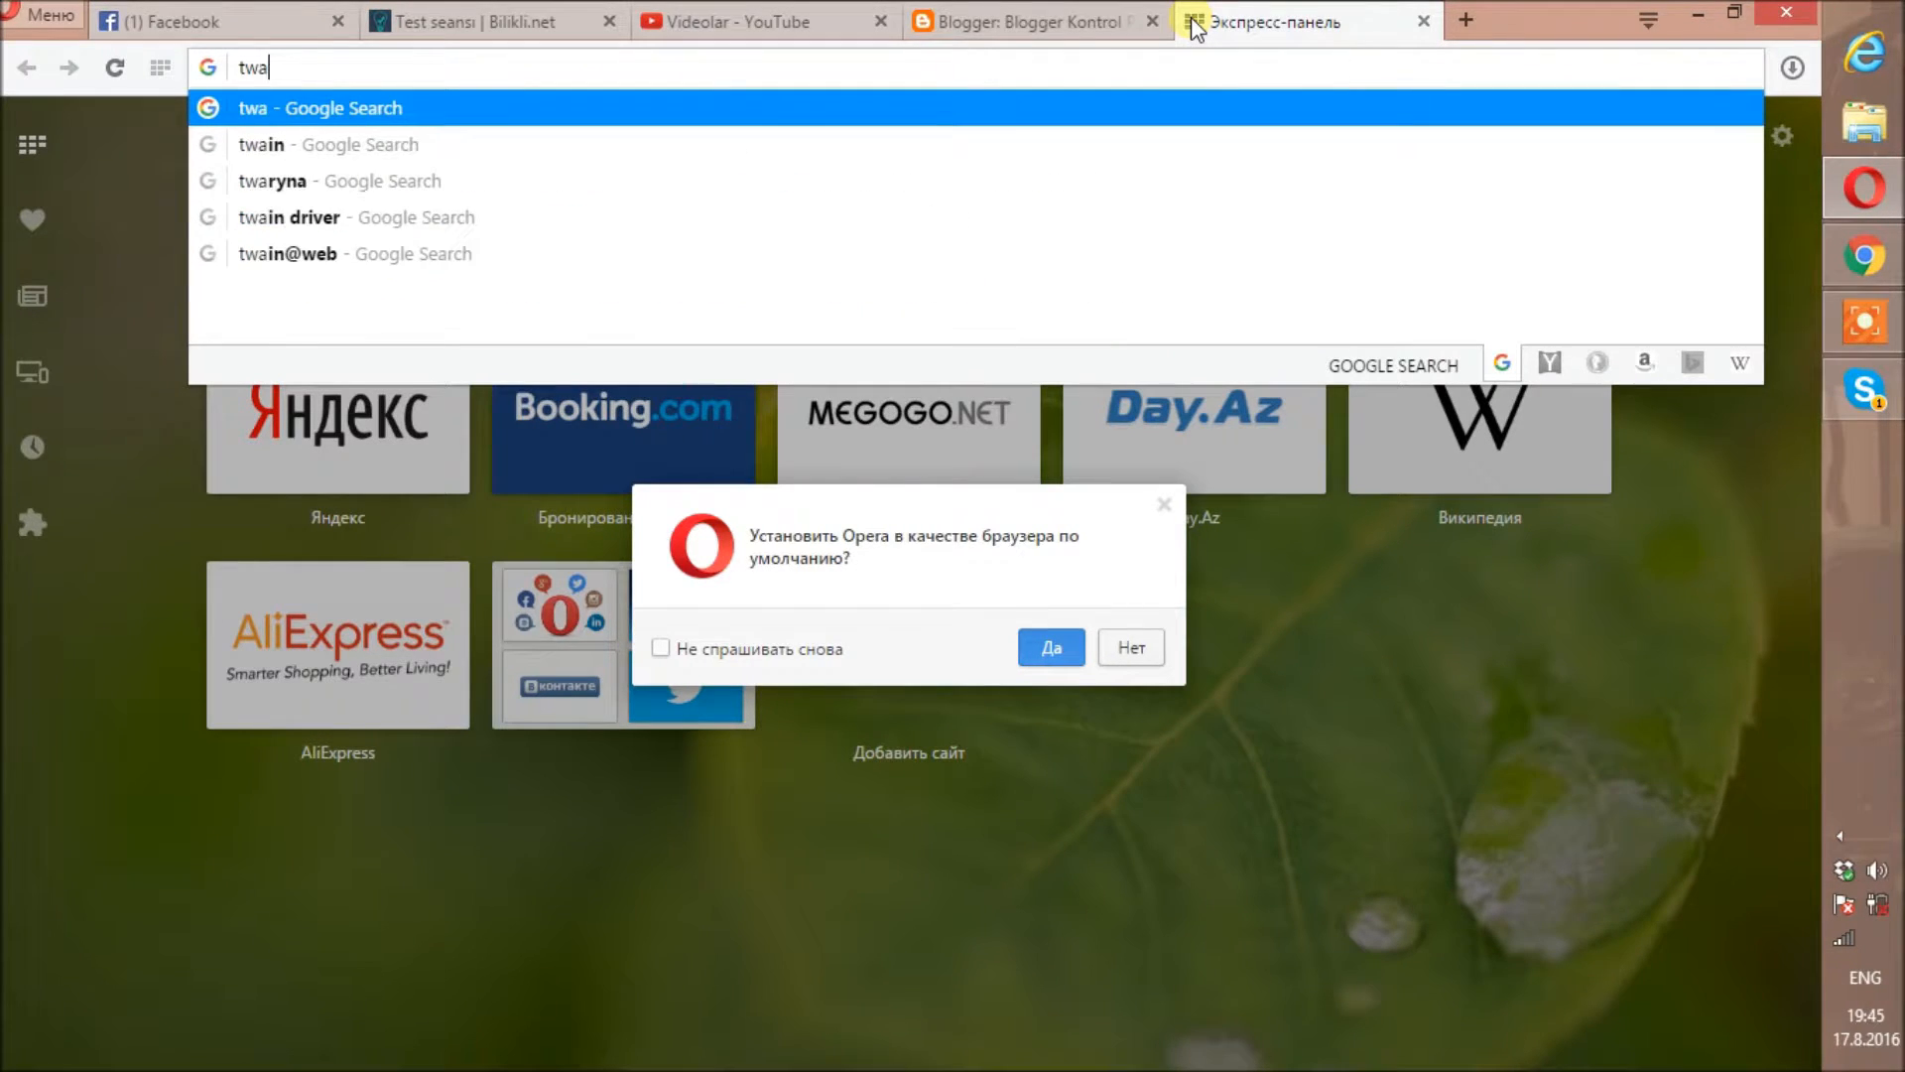
key(BackSpace)
key(BackSpace)
text(awk.to)
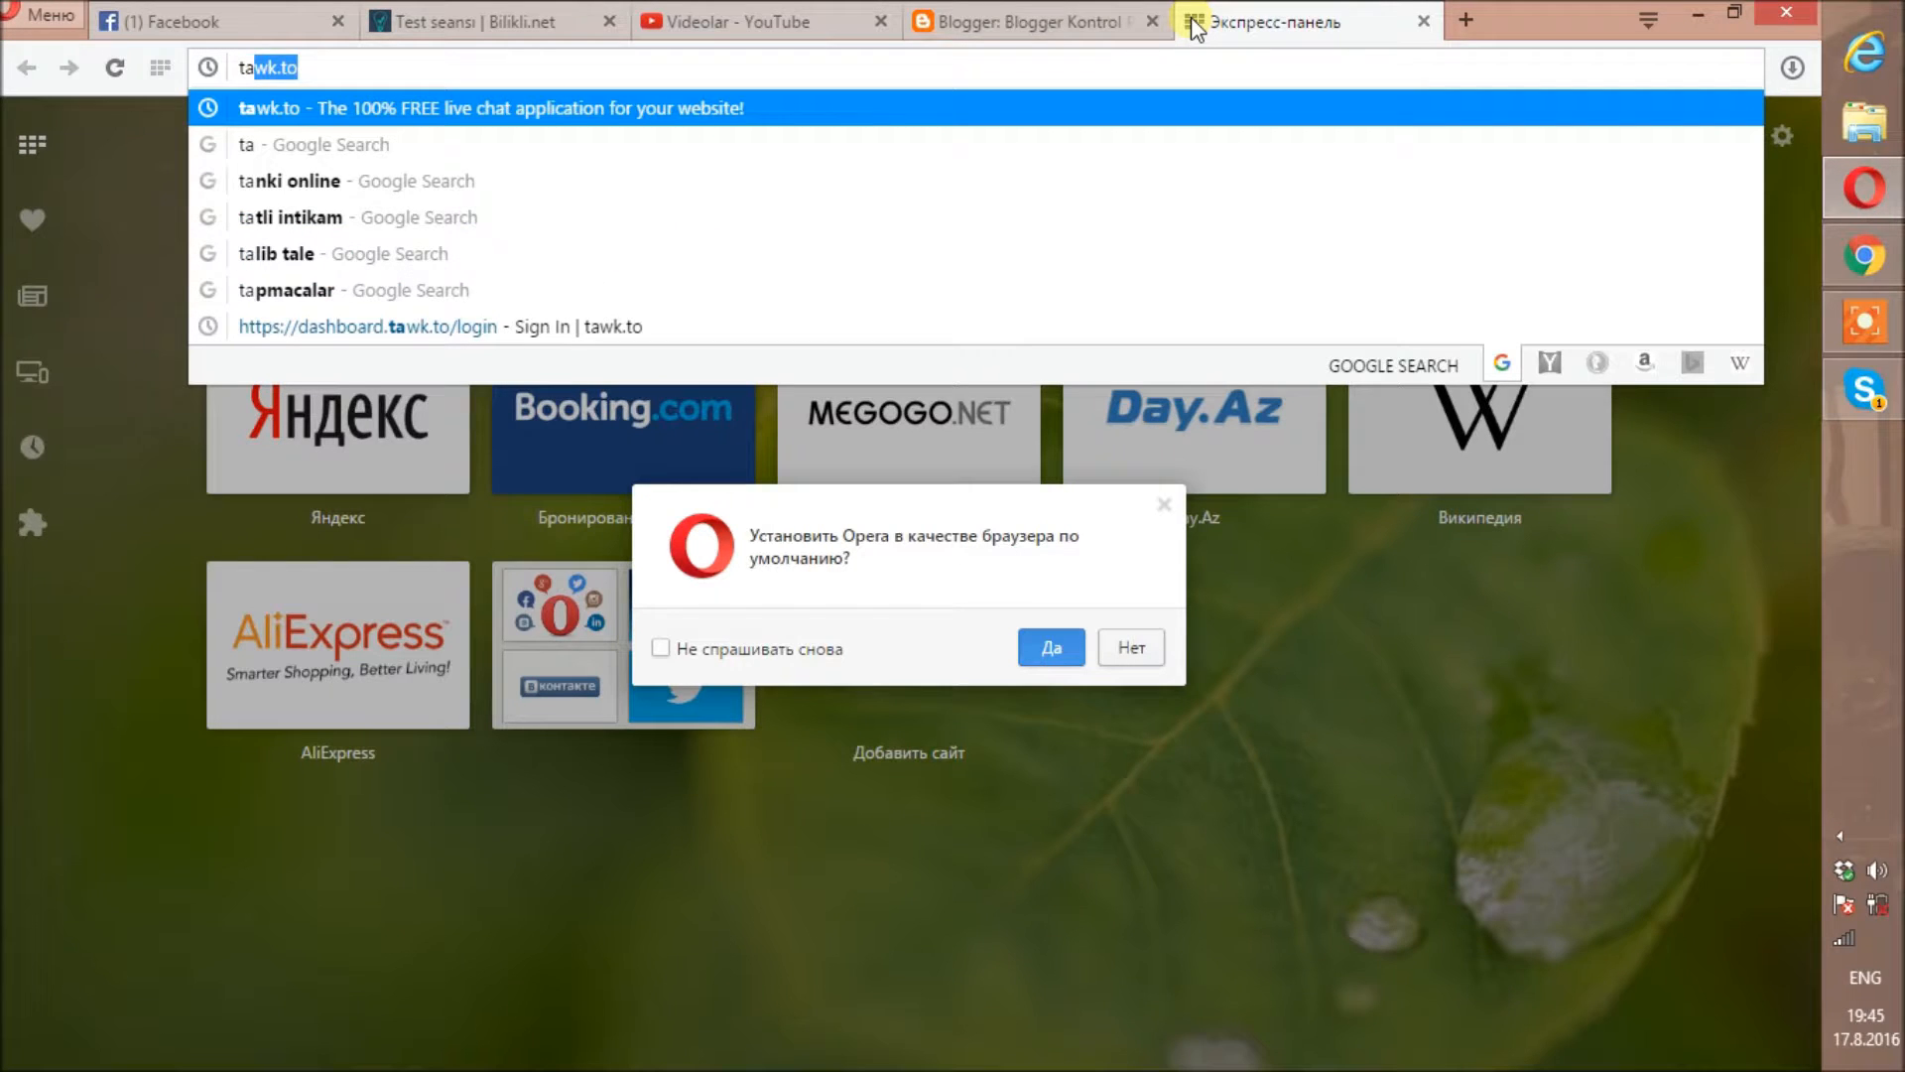
key(Return)
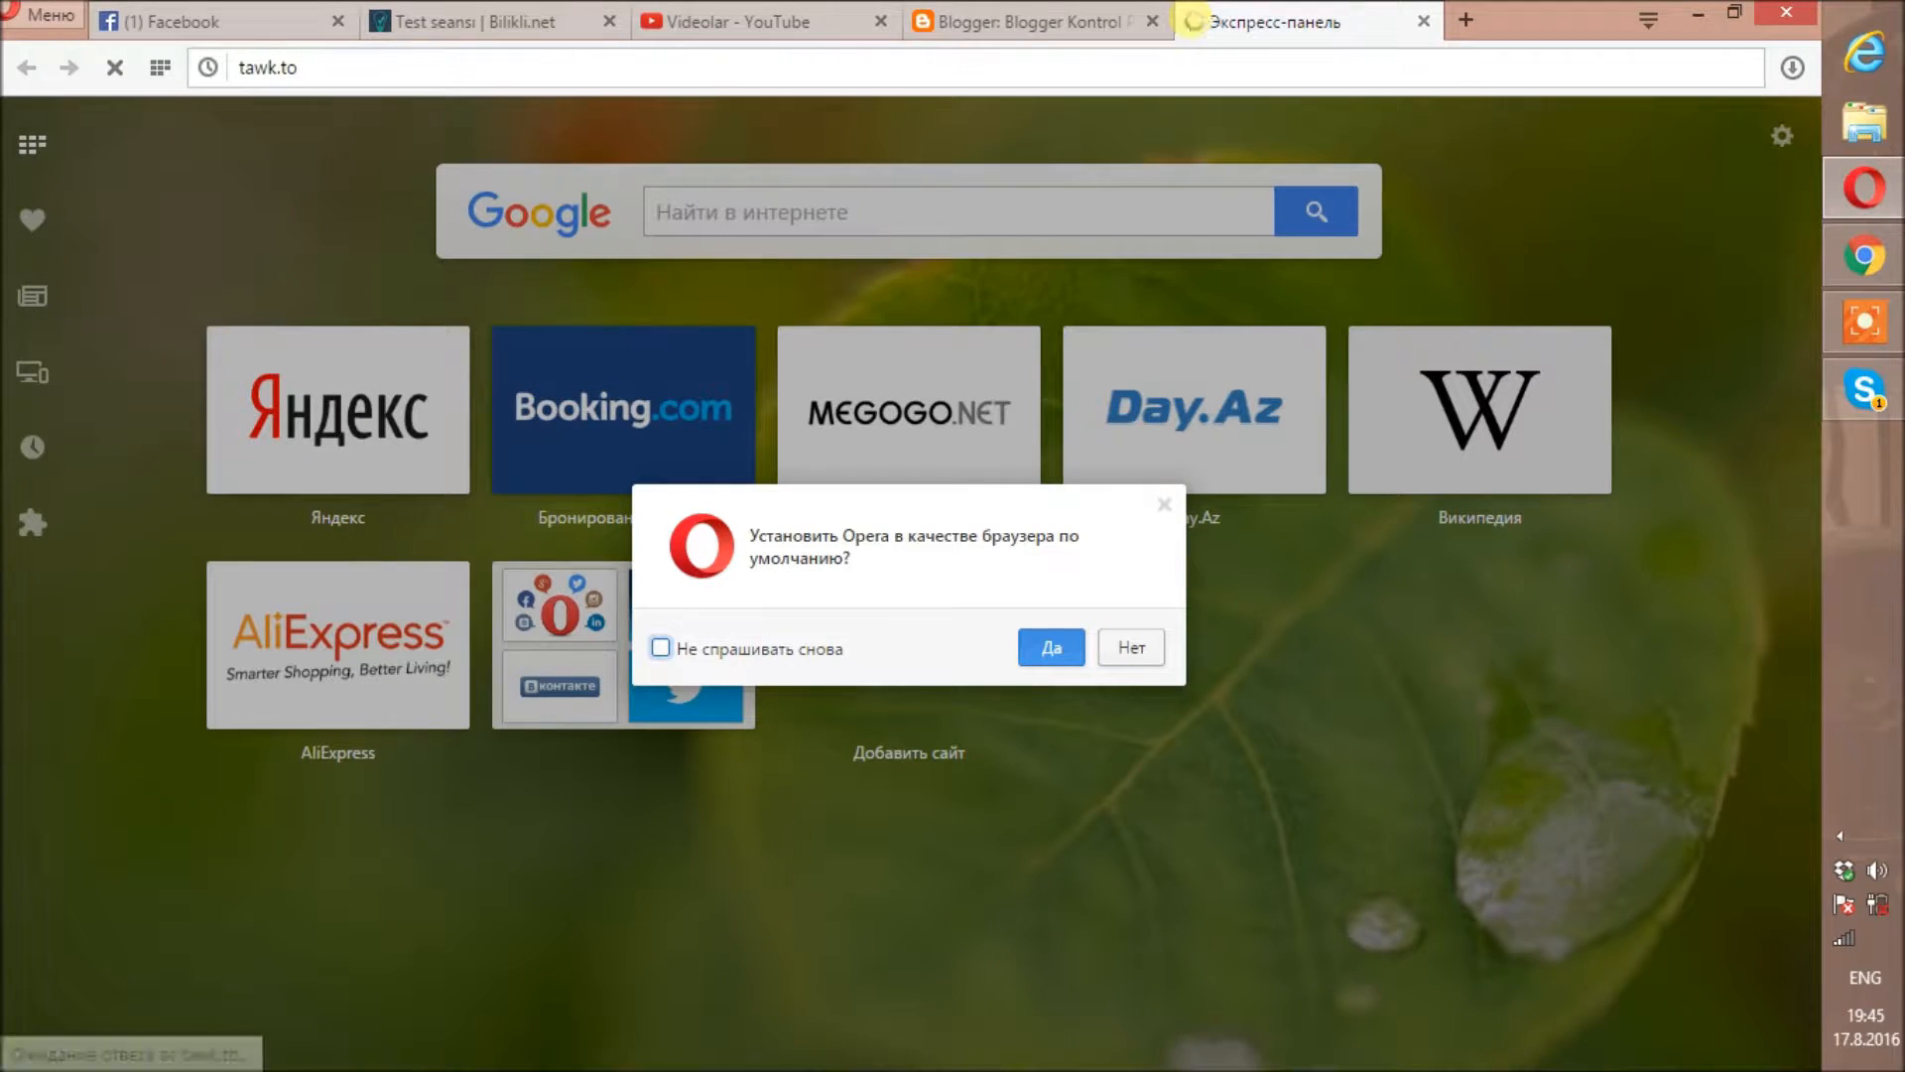
click(1866, 321)
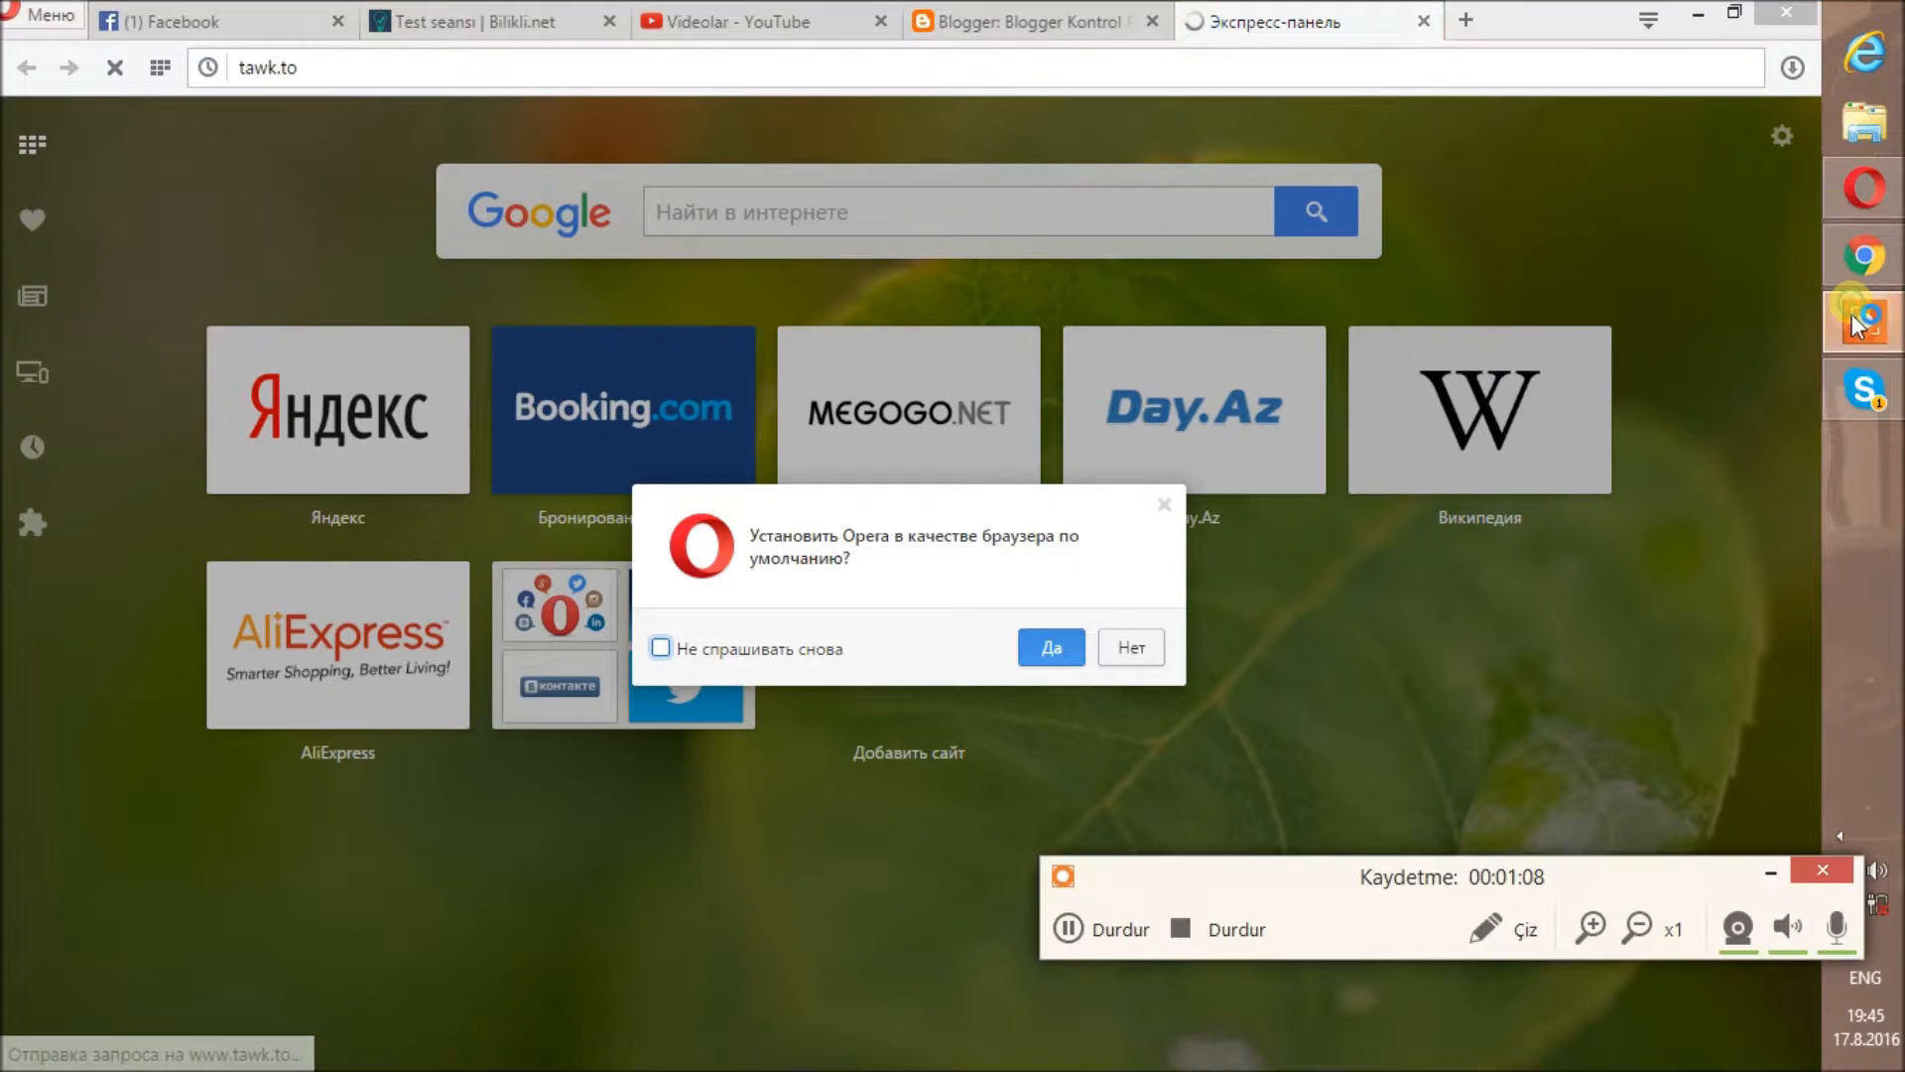
click(1109, 938)
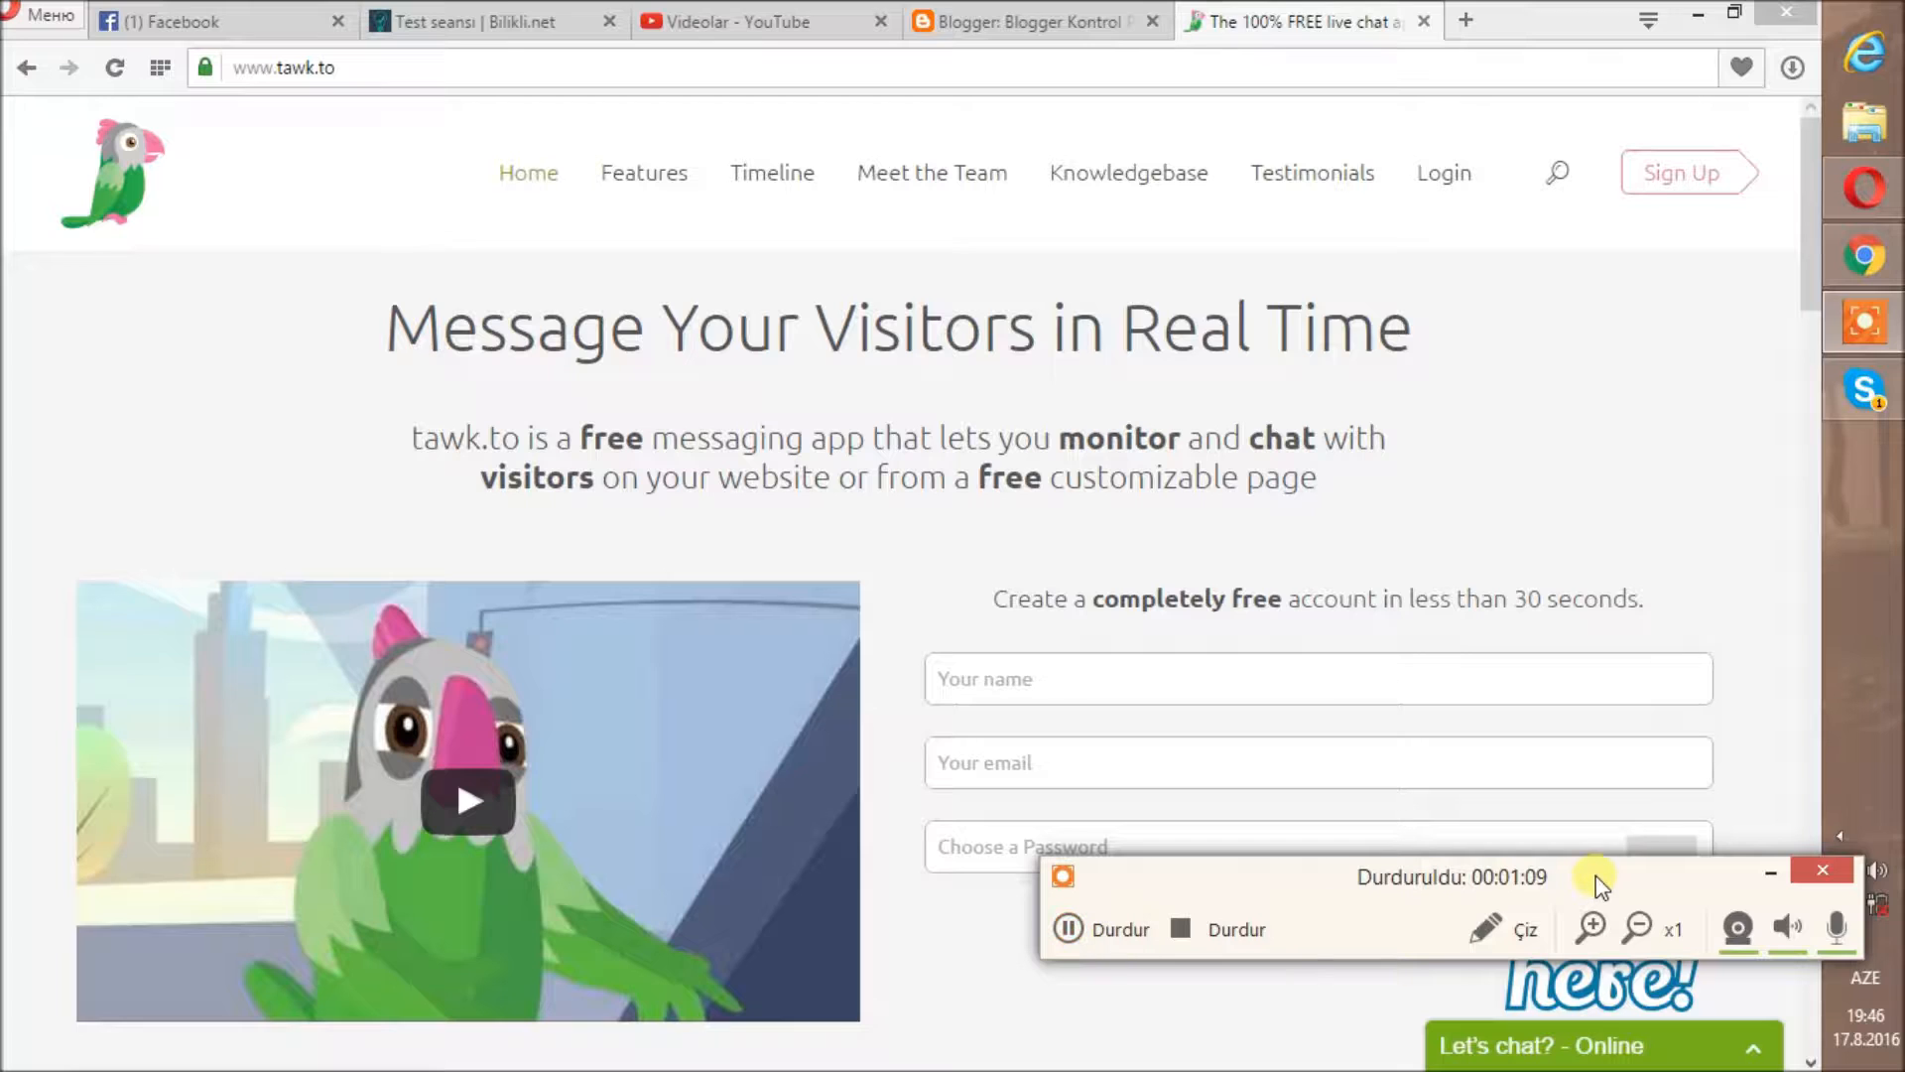
click(1772, 872)
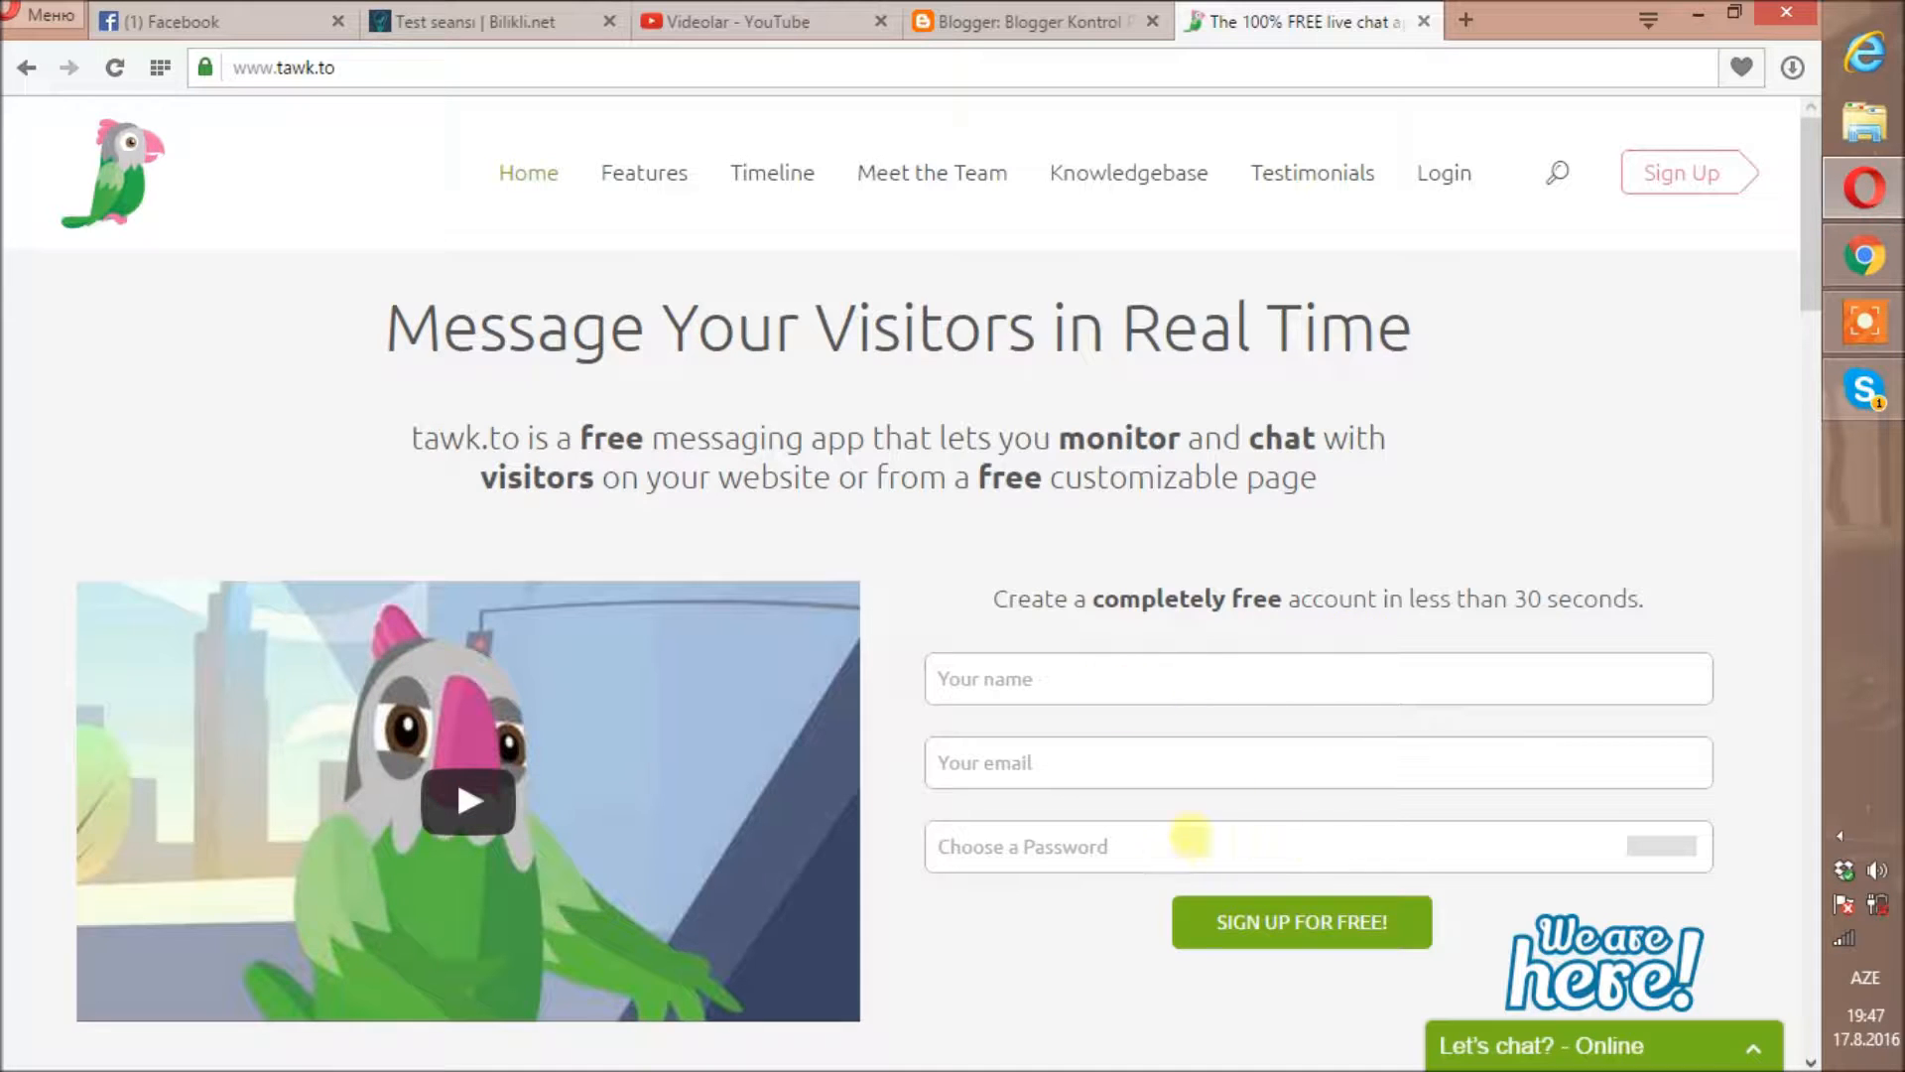
Step: Go to the tawk.to login page and sign in with the account e-mail and password
click(1451, 174)
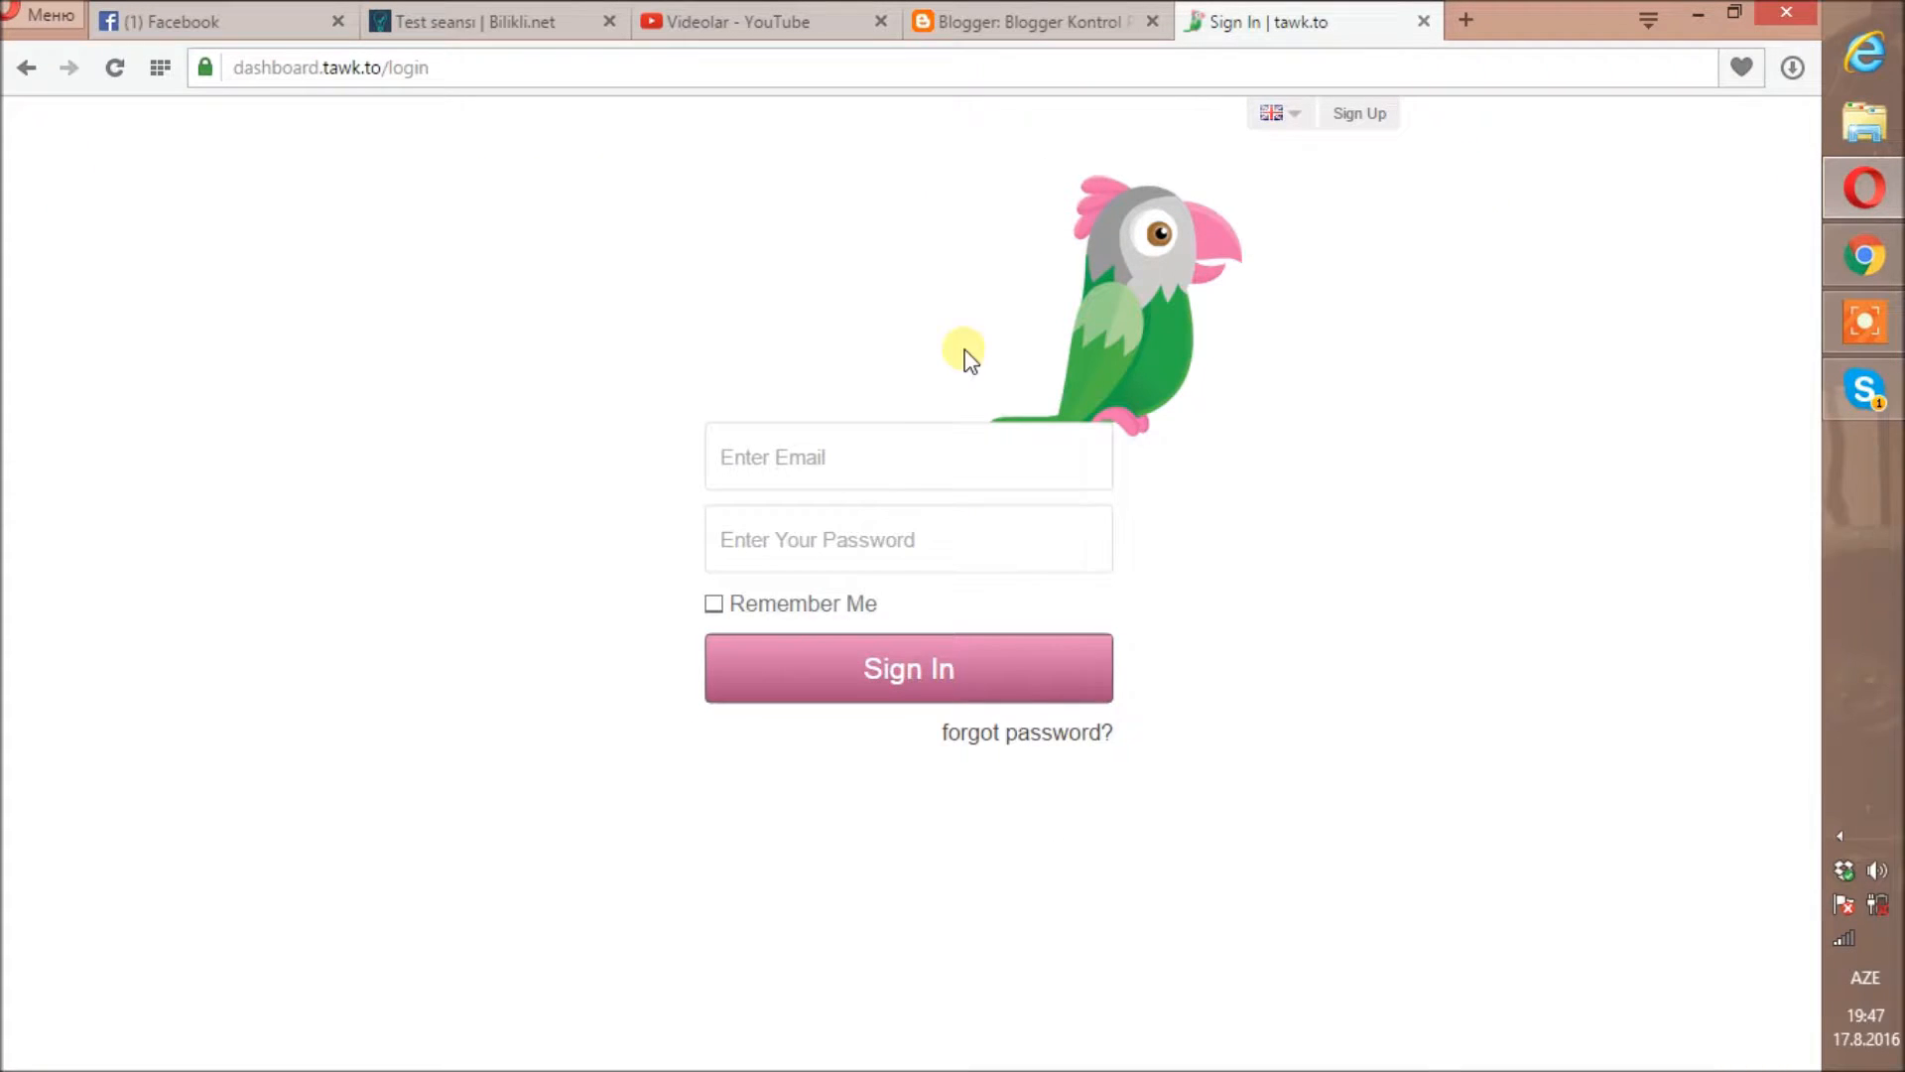
click(847, 458)
text(u)
key(Down)
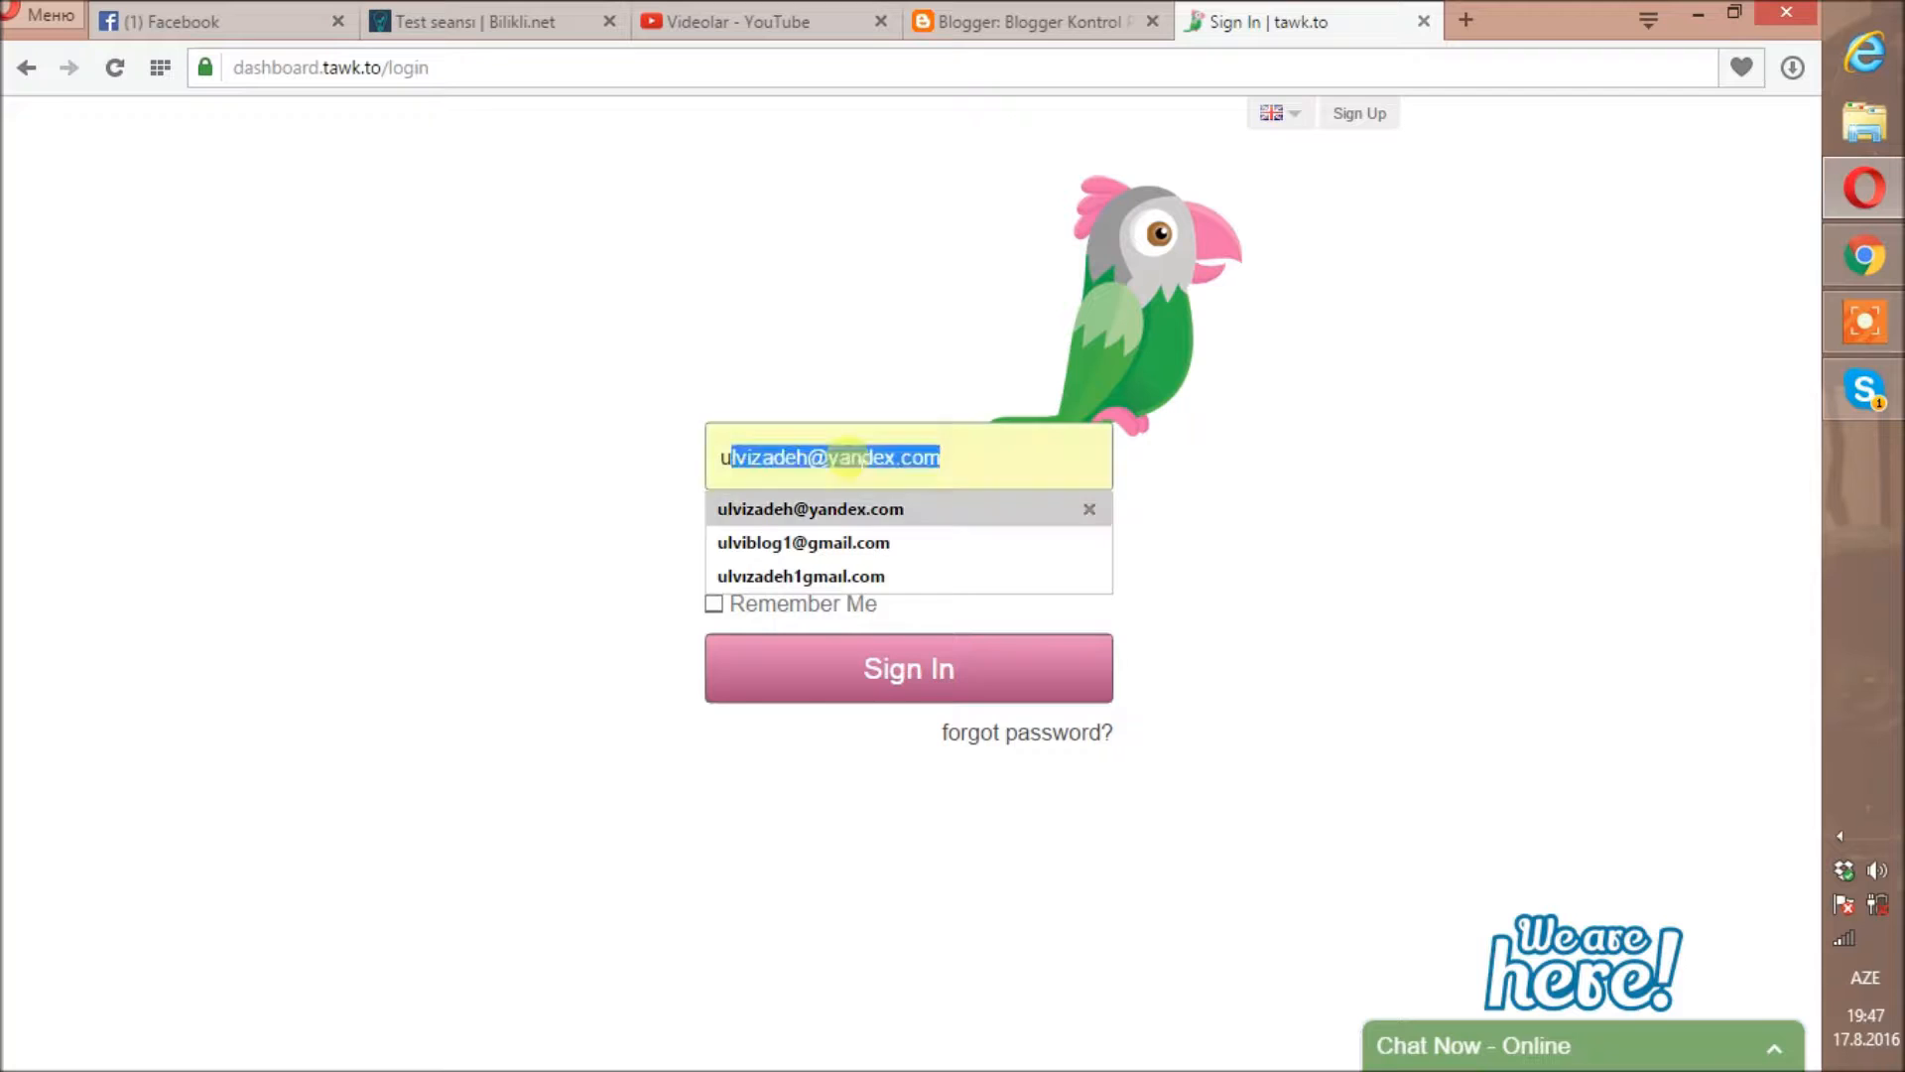
key(Return)
key(Tab)
text(••)
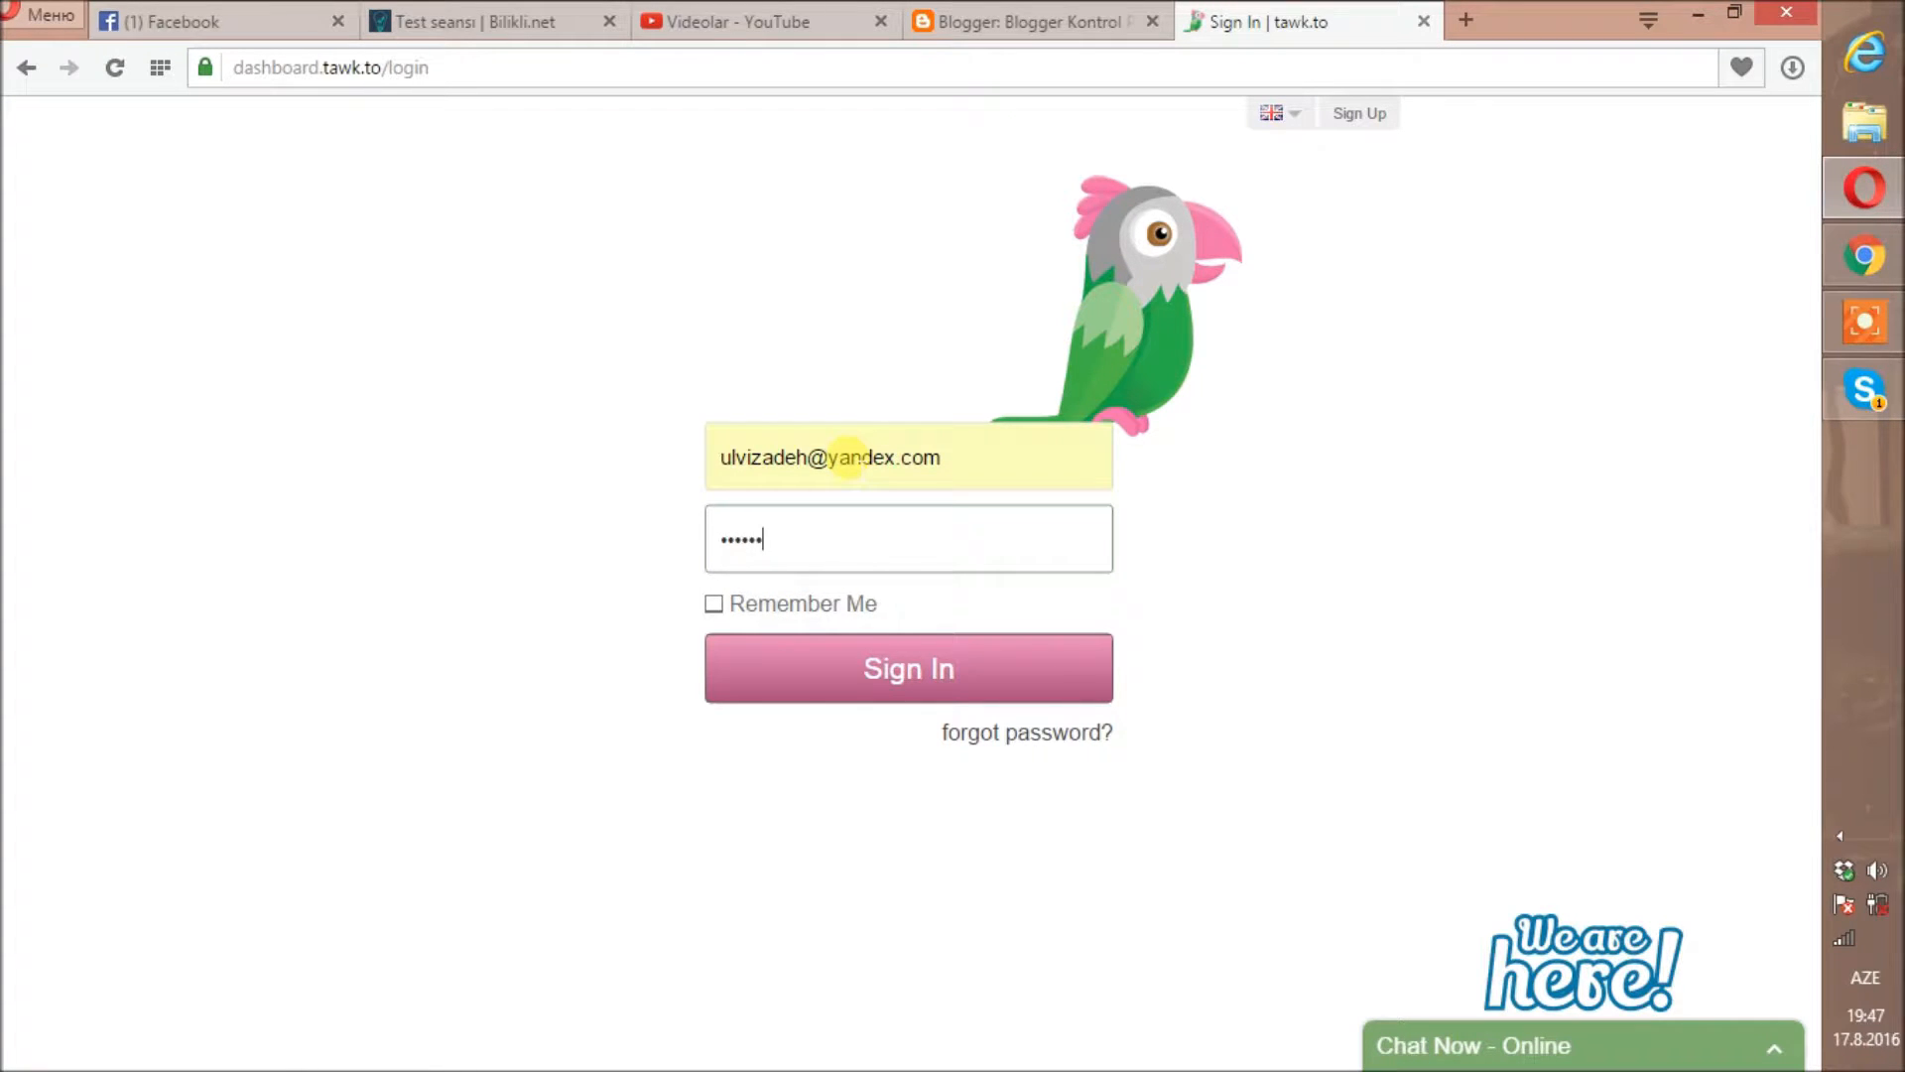
text(•)
key(alt+shift)
text(••••••••)
click(830, 685)
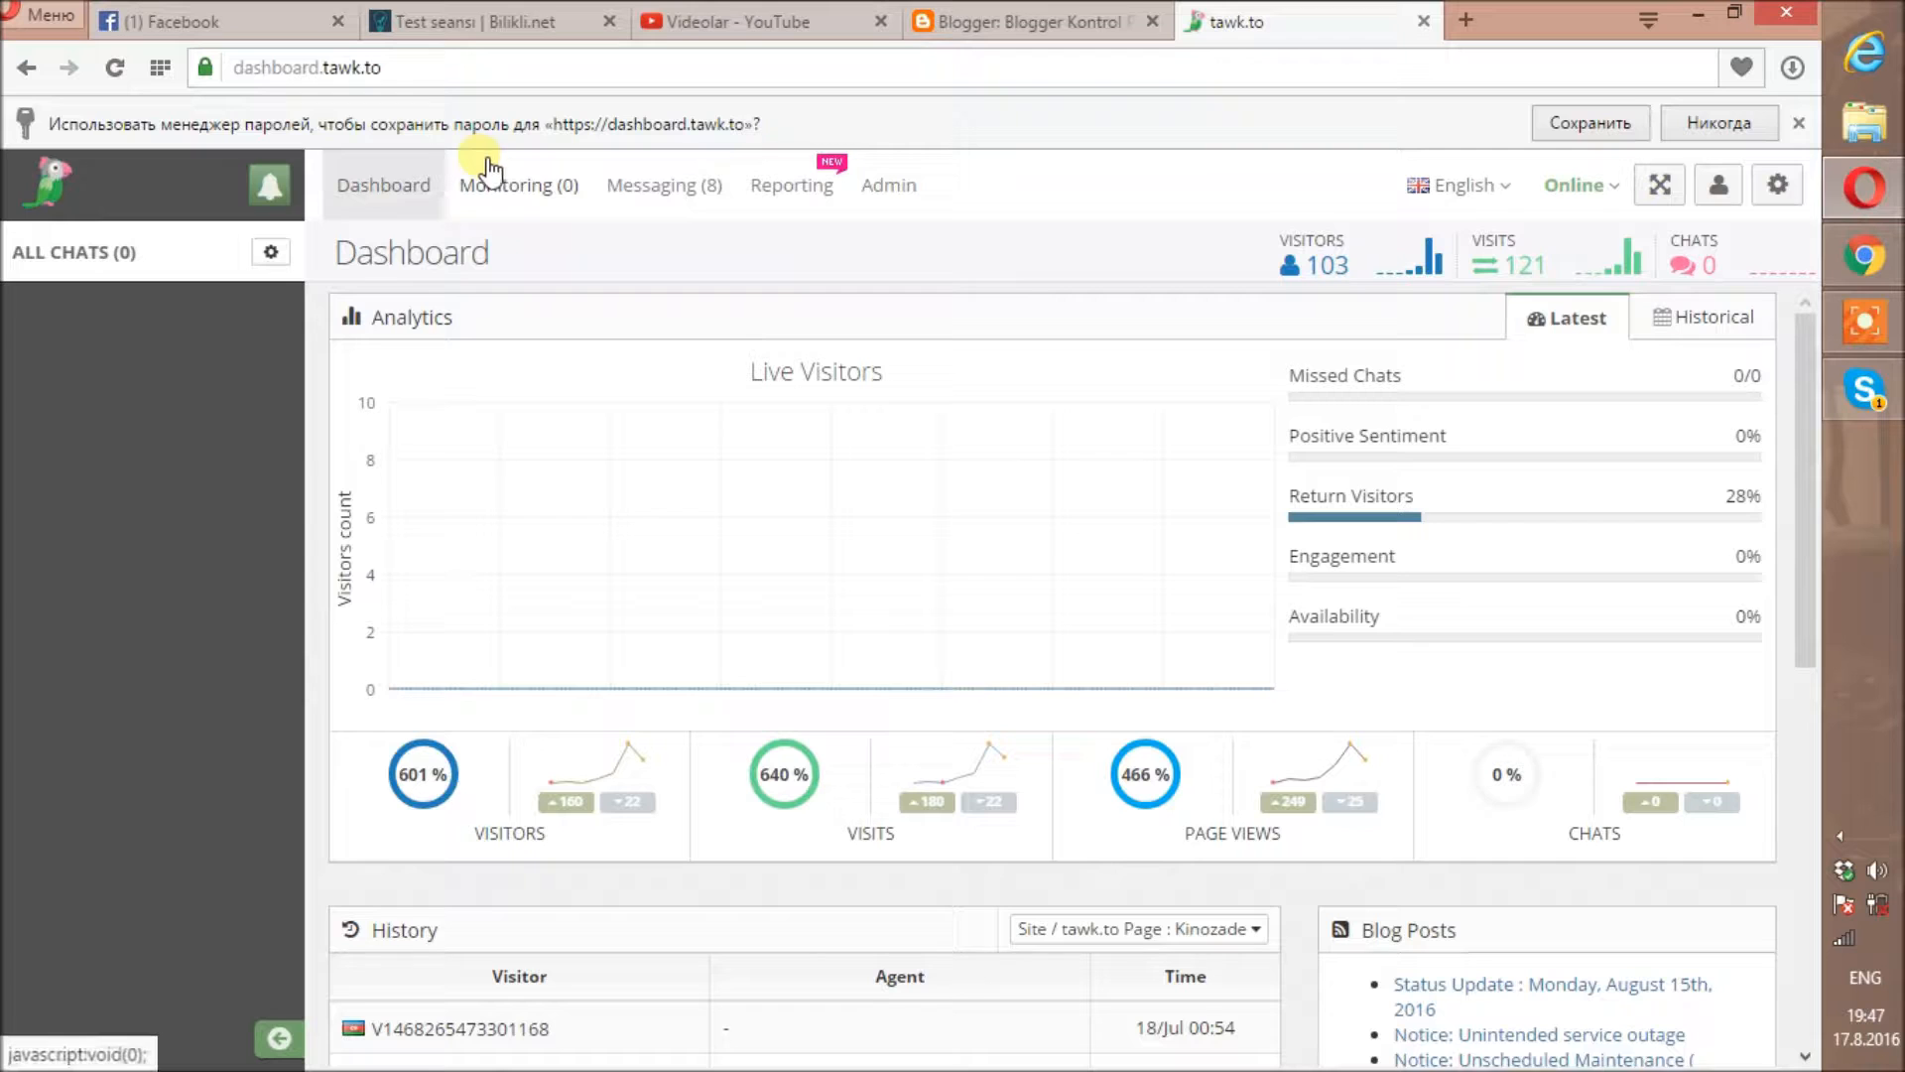
click(1868, 319)
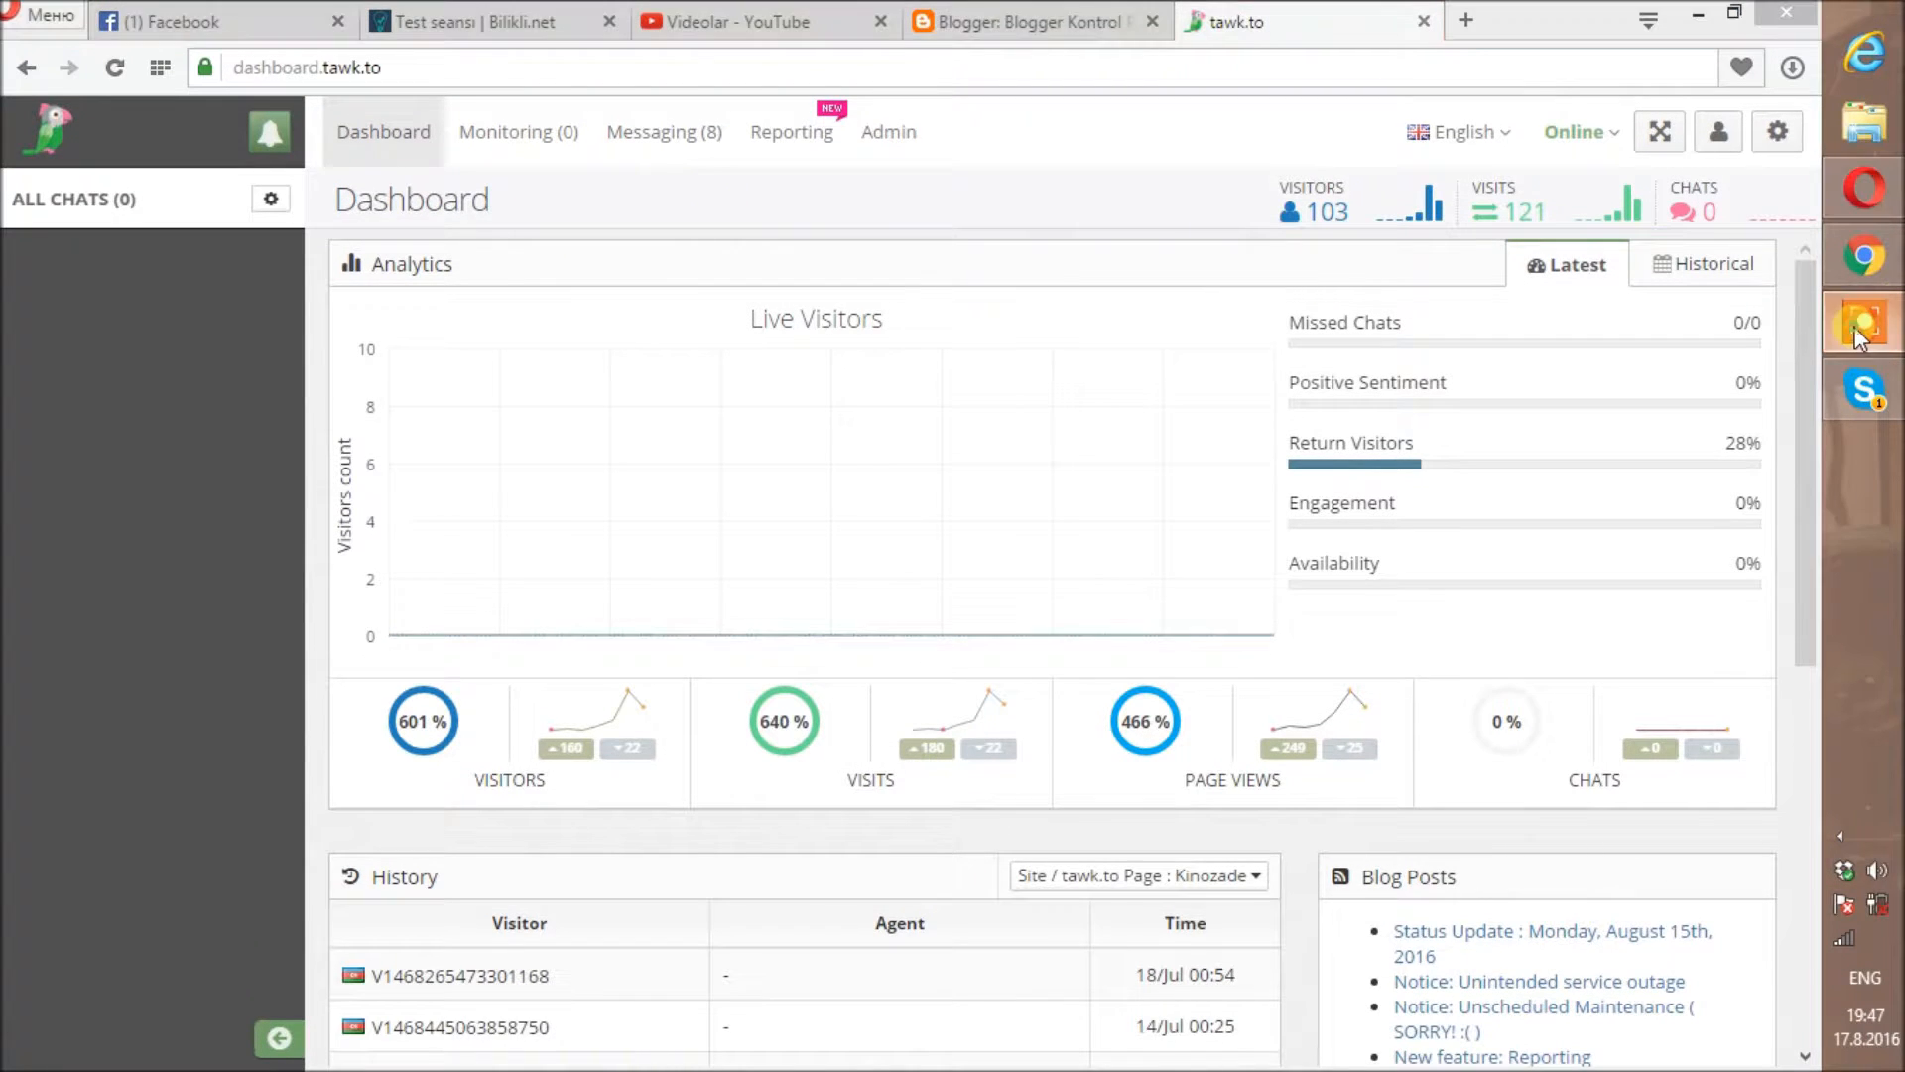
click(1121, 929)
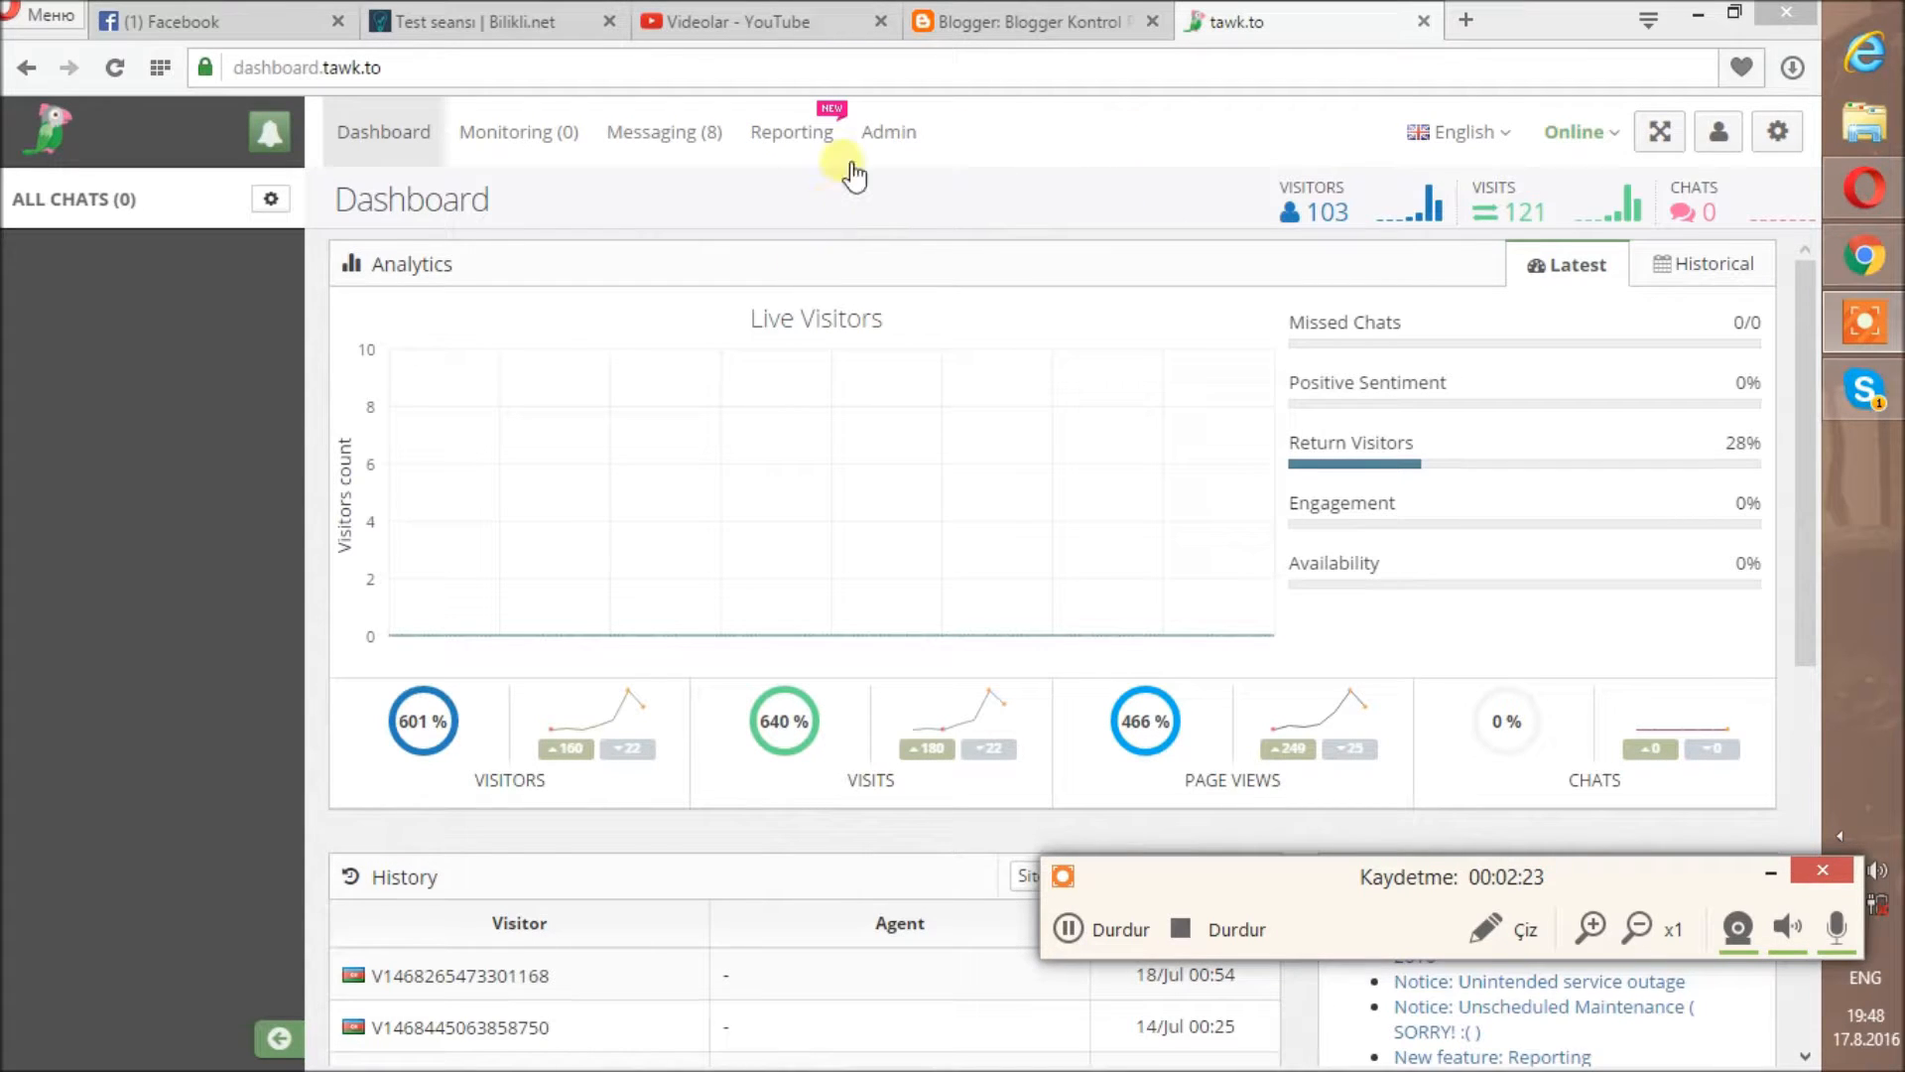
Step: Open the administration page of the Kinozade property and copy its entire Widget Code
click(910, 149)
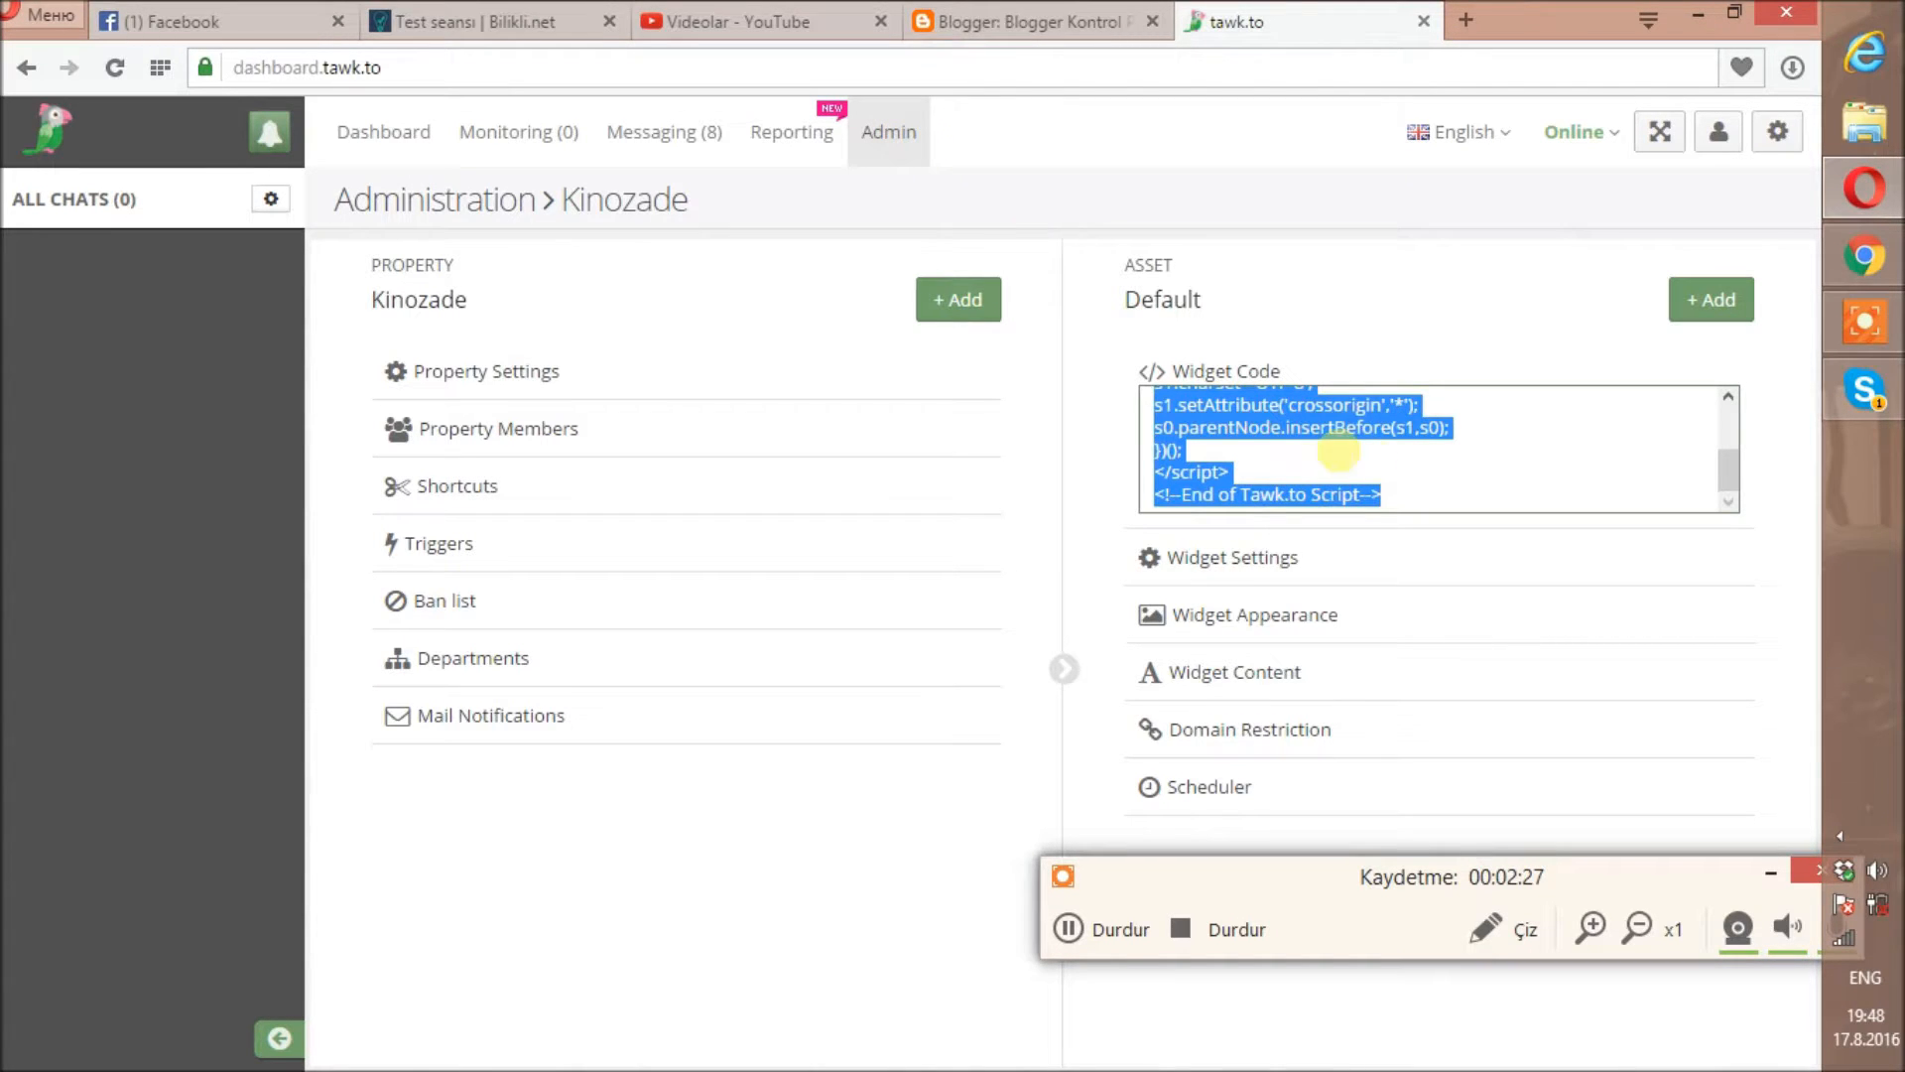
mouse_move(1729, 484)
mouse_down()
mouse_move(1728, 427)
mouse_move(1729, 486)
mouse_up()
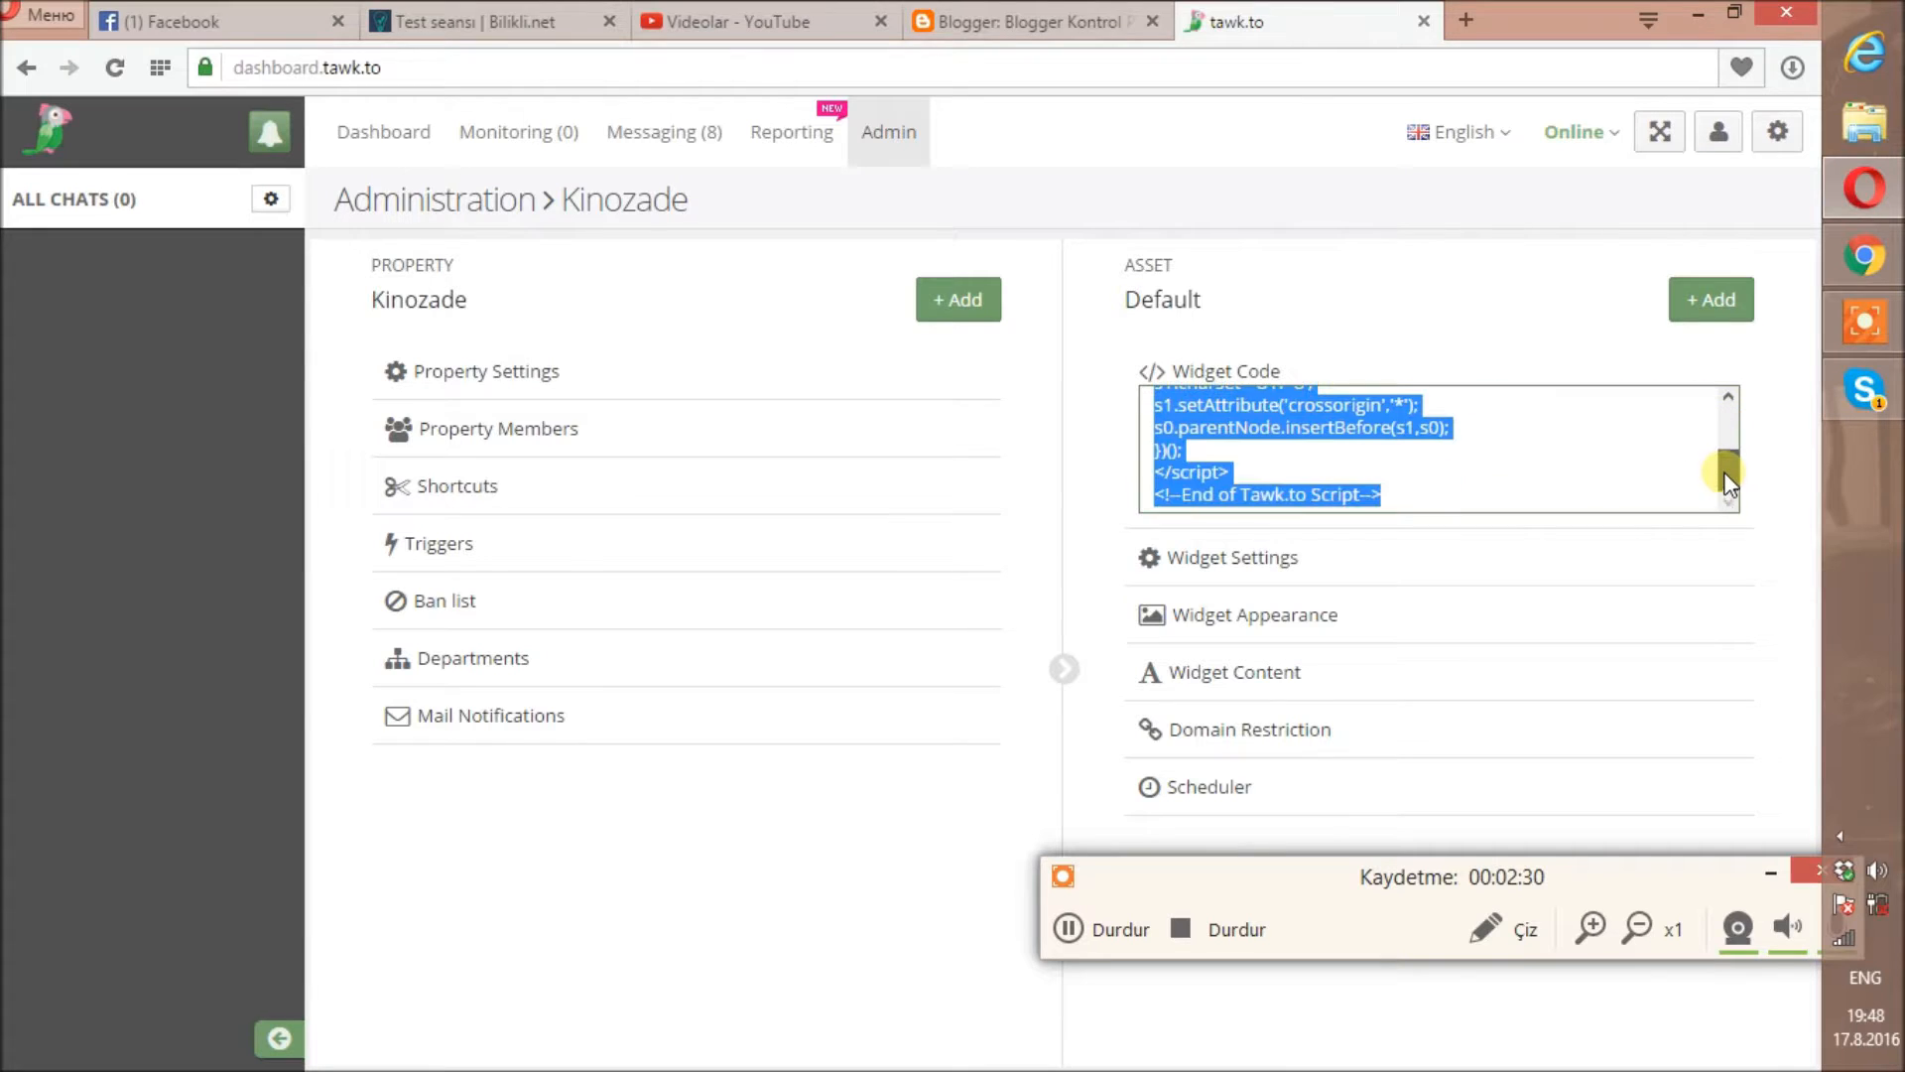
click(1112, 929)
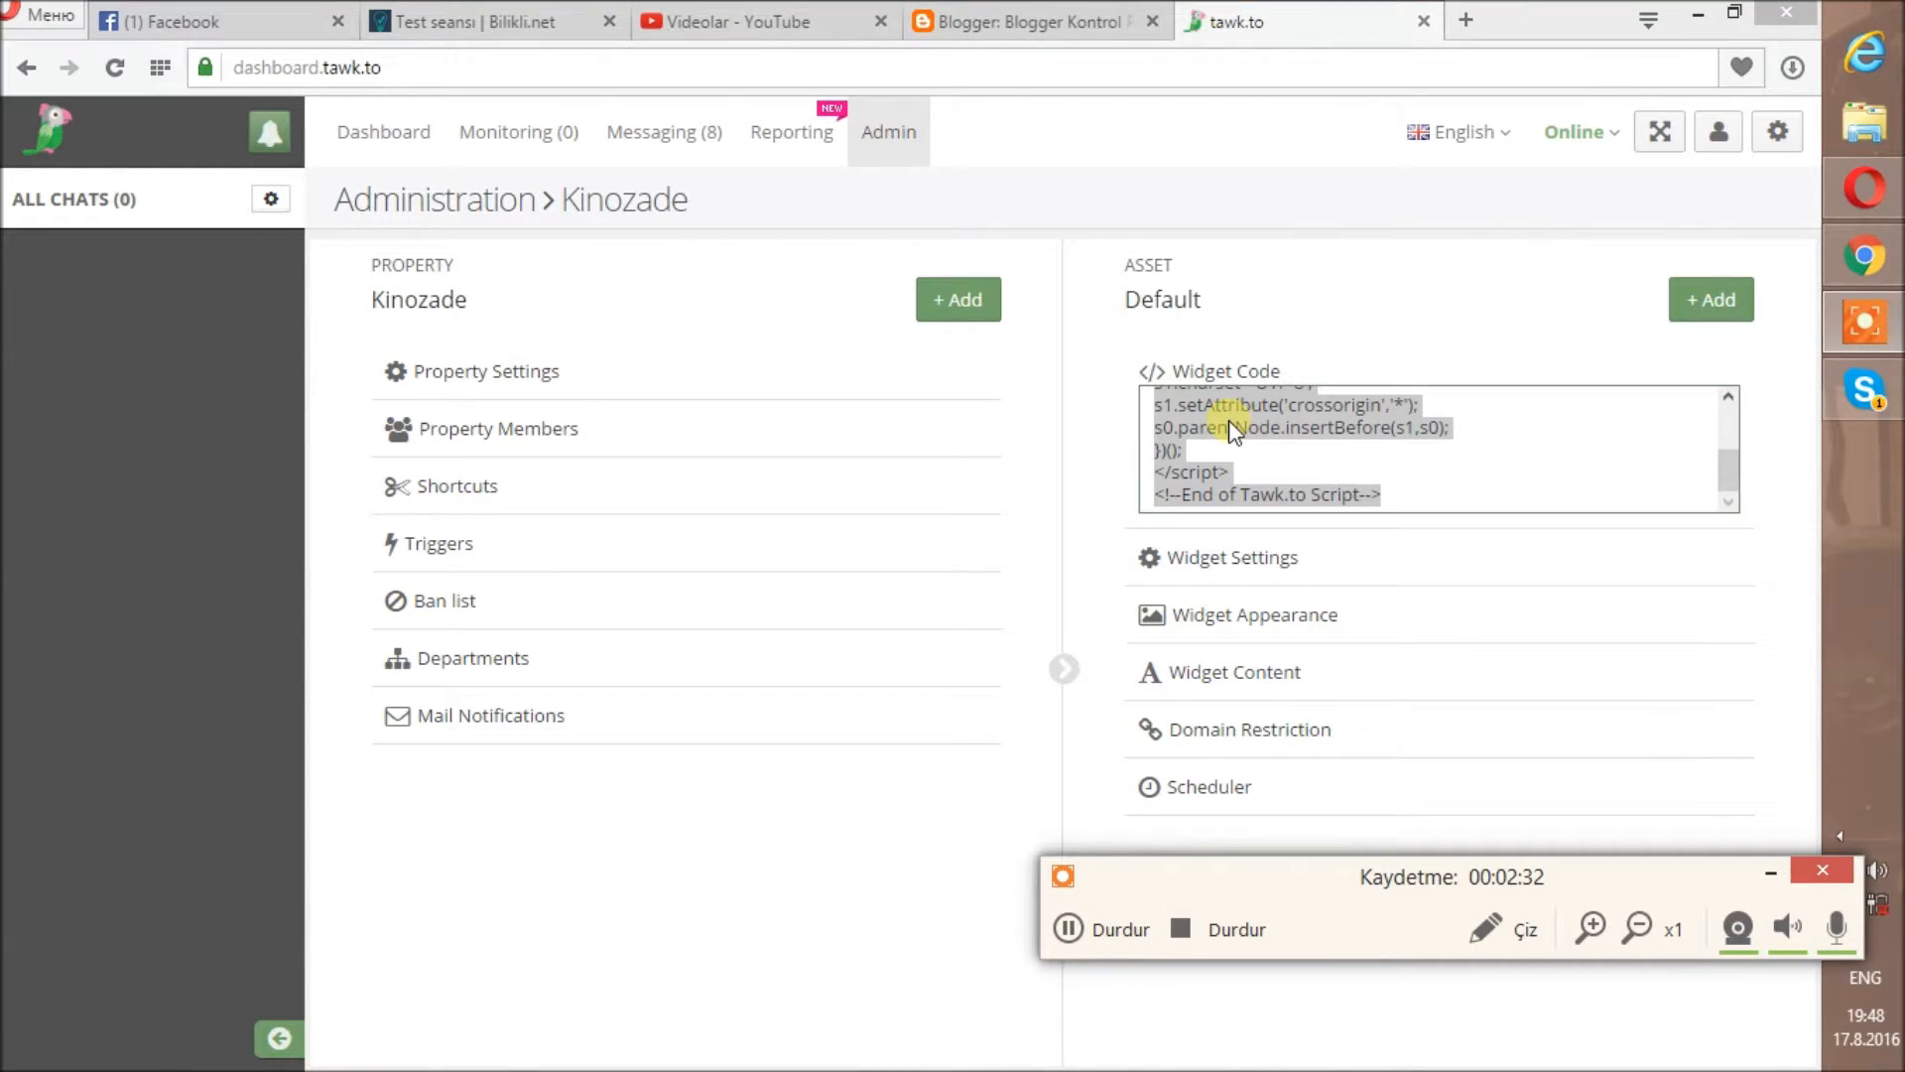
click(1233, 429)
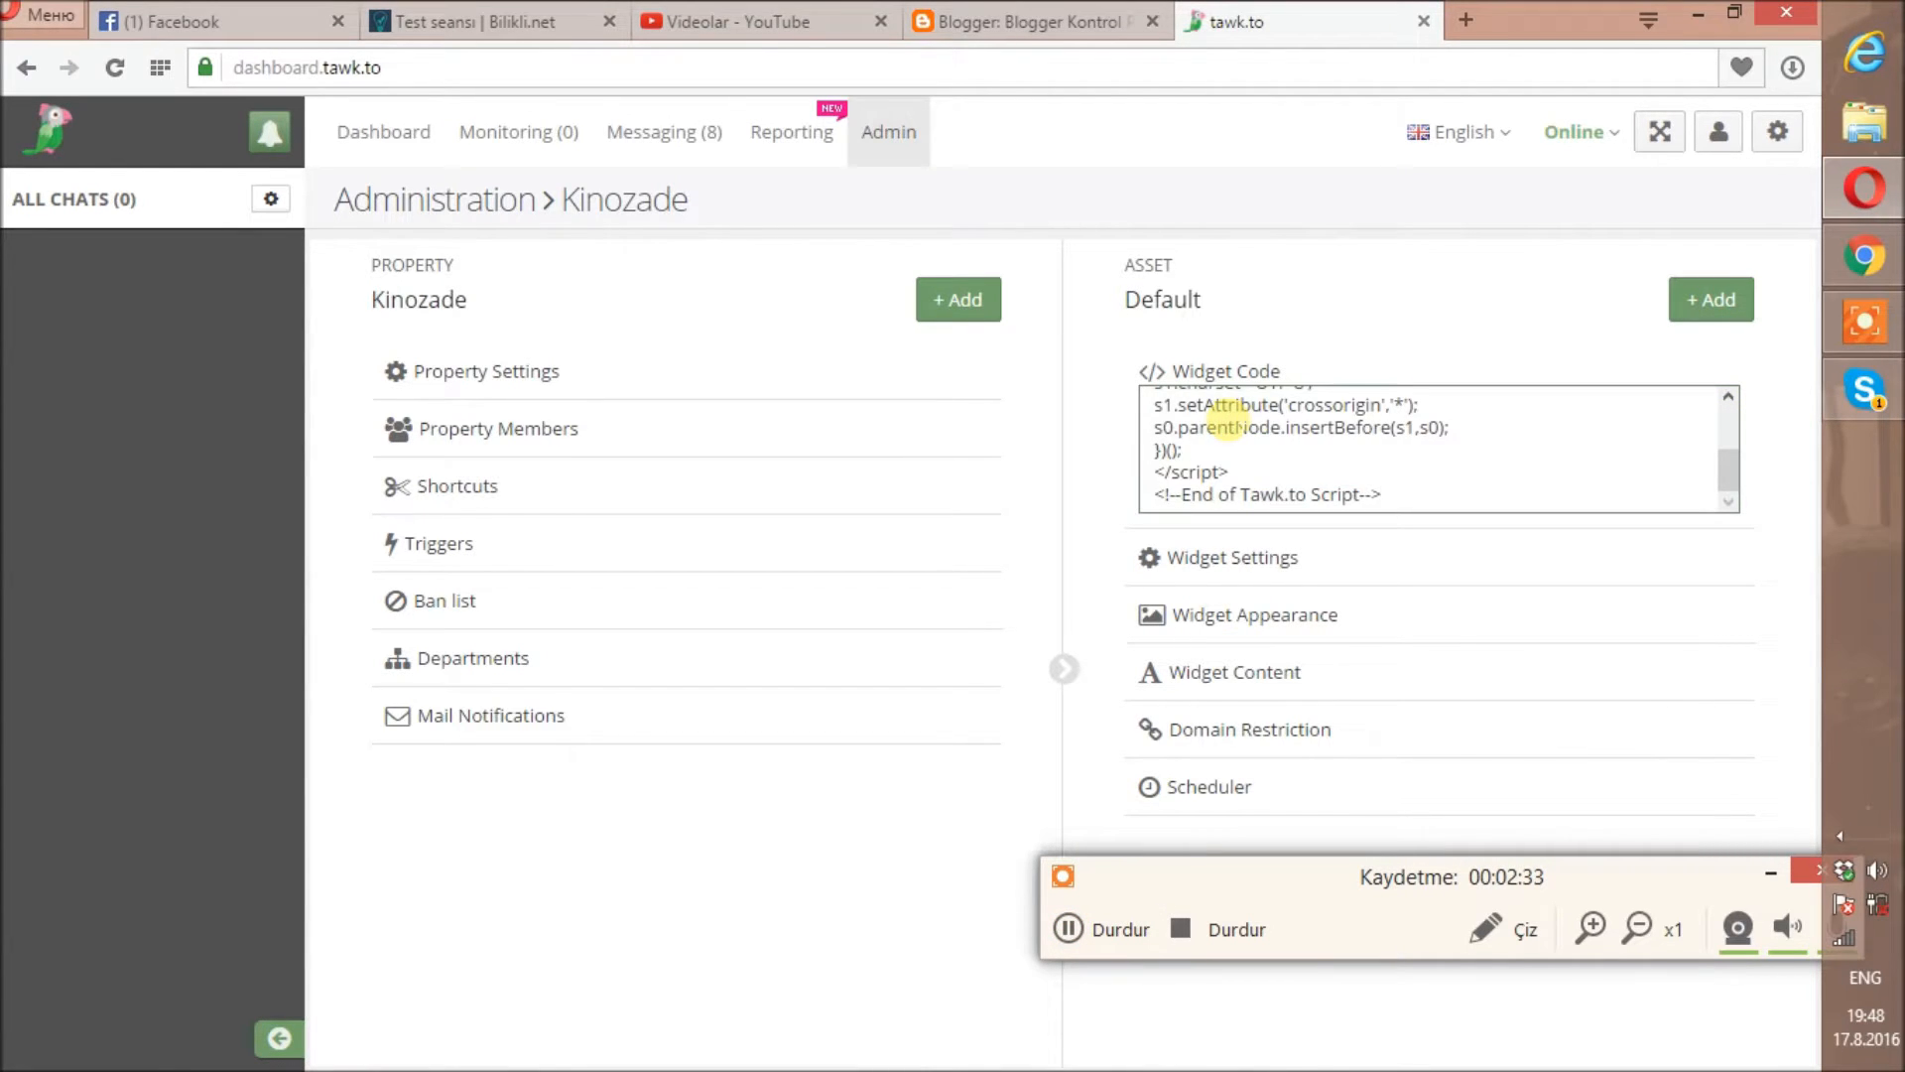
key(ctrl+a)
click(1266, 430)
click(1302, 471)
click(1279, 468)
right_click(1278, 471)
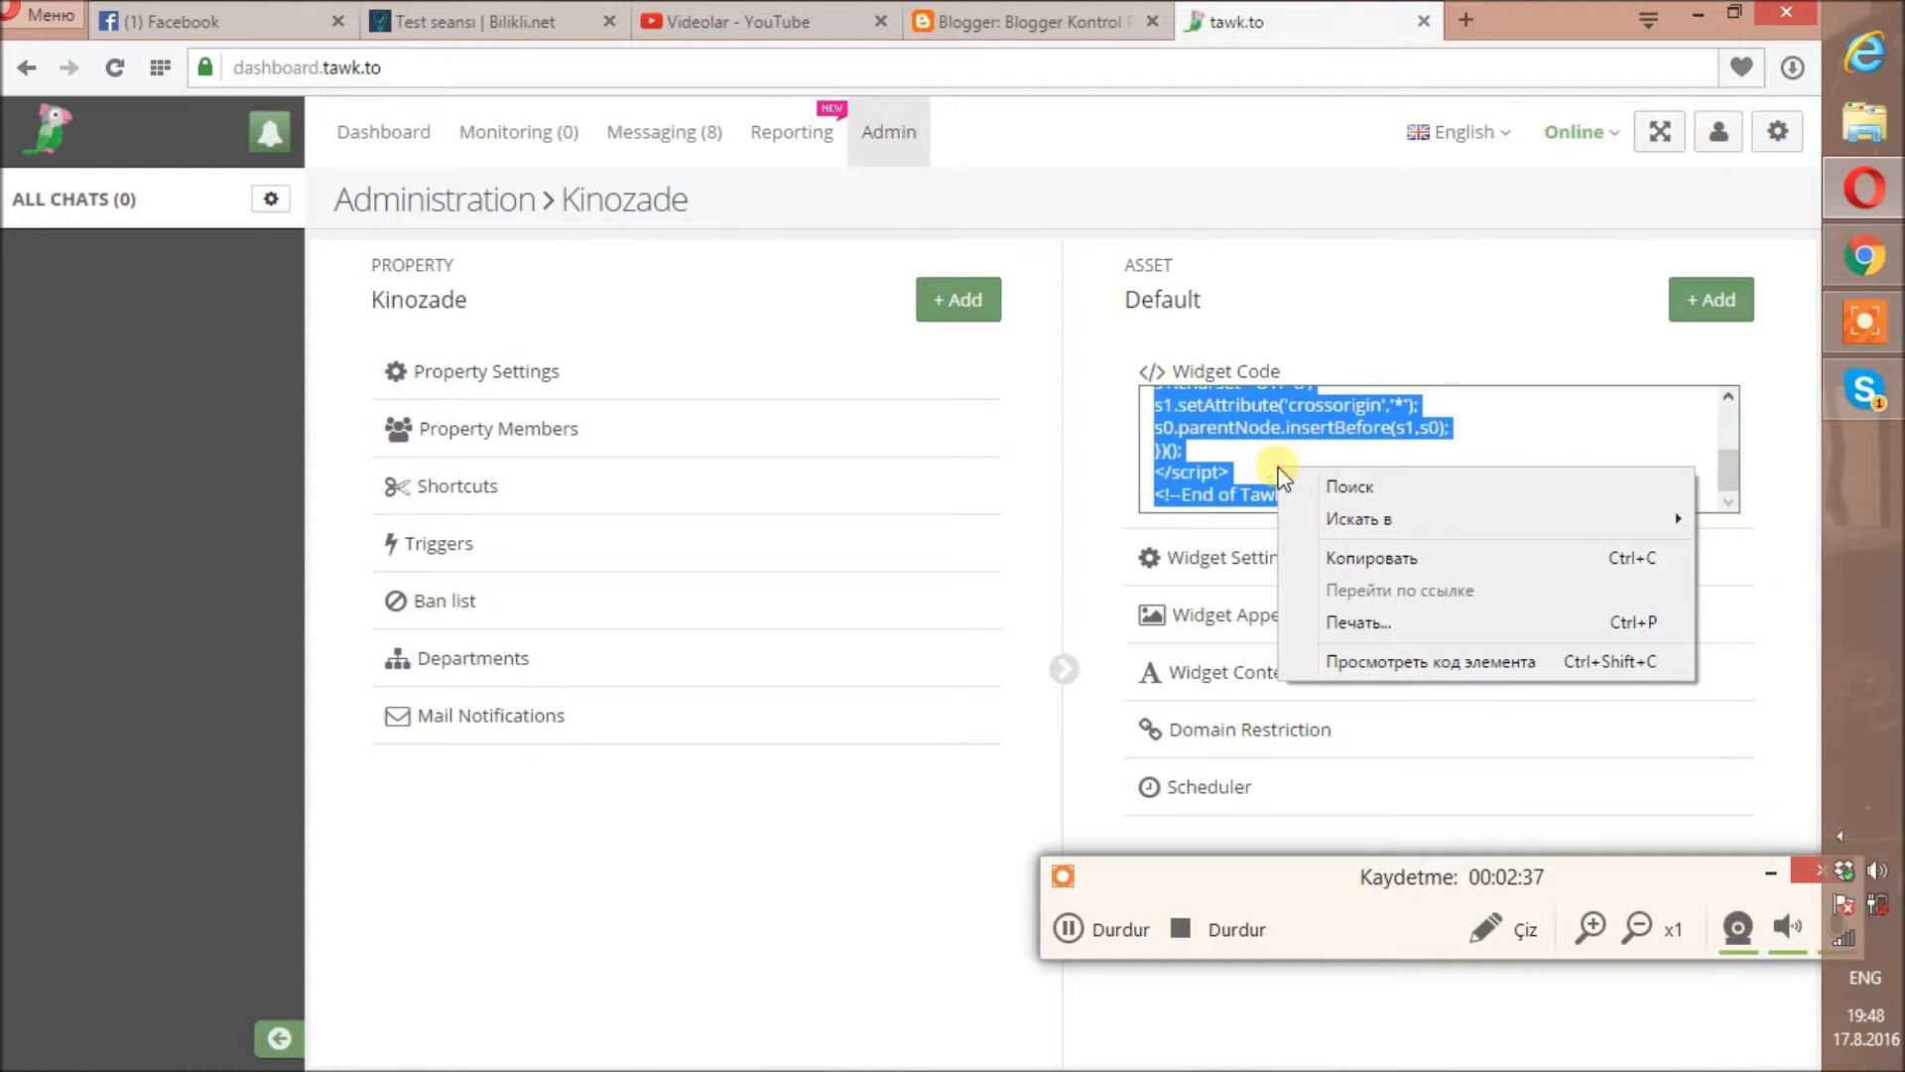
click(1360, 559)
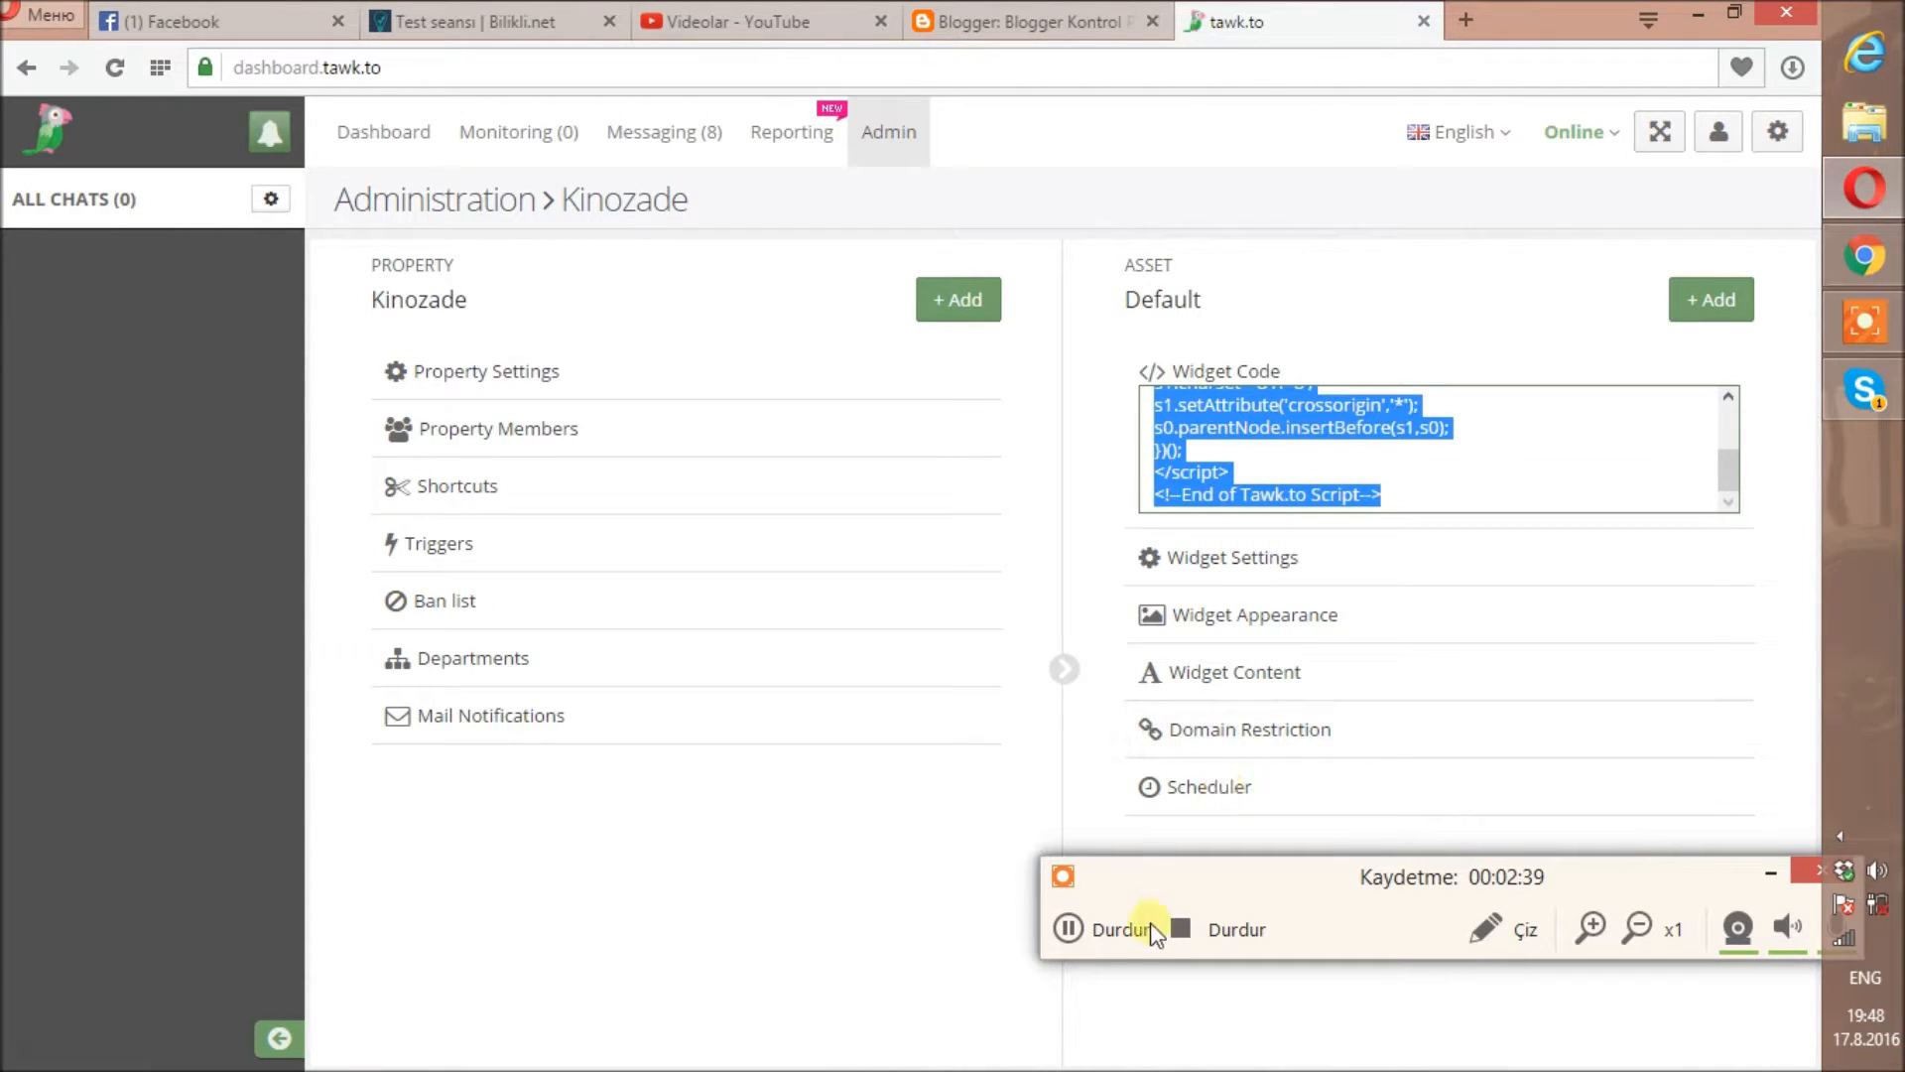
Step: Return to Blogger and open the layout page (Yerleşim) of the Blogger Öyrenirem blog
click(1057, 28)
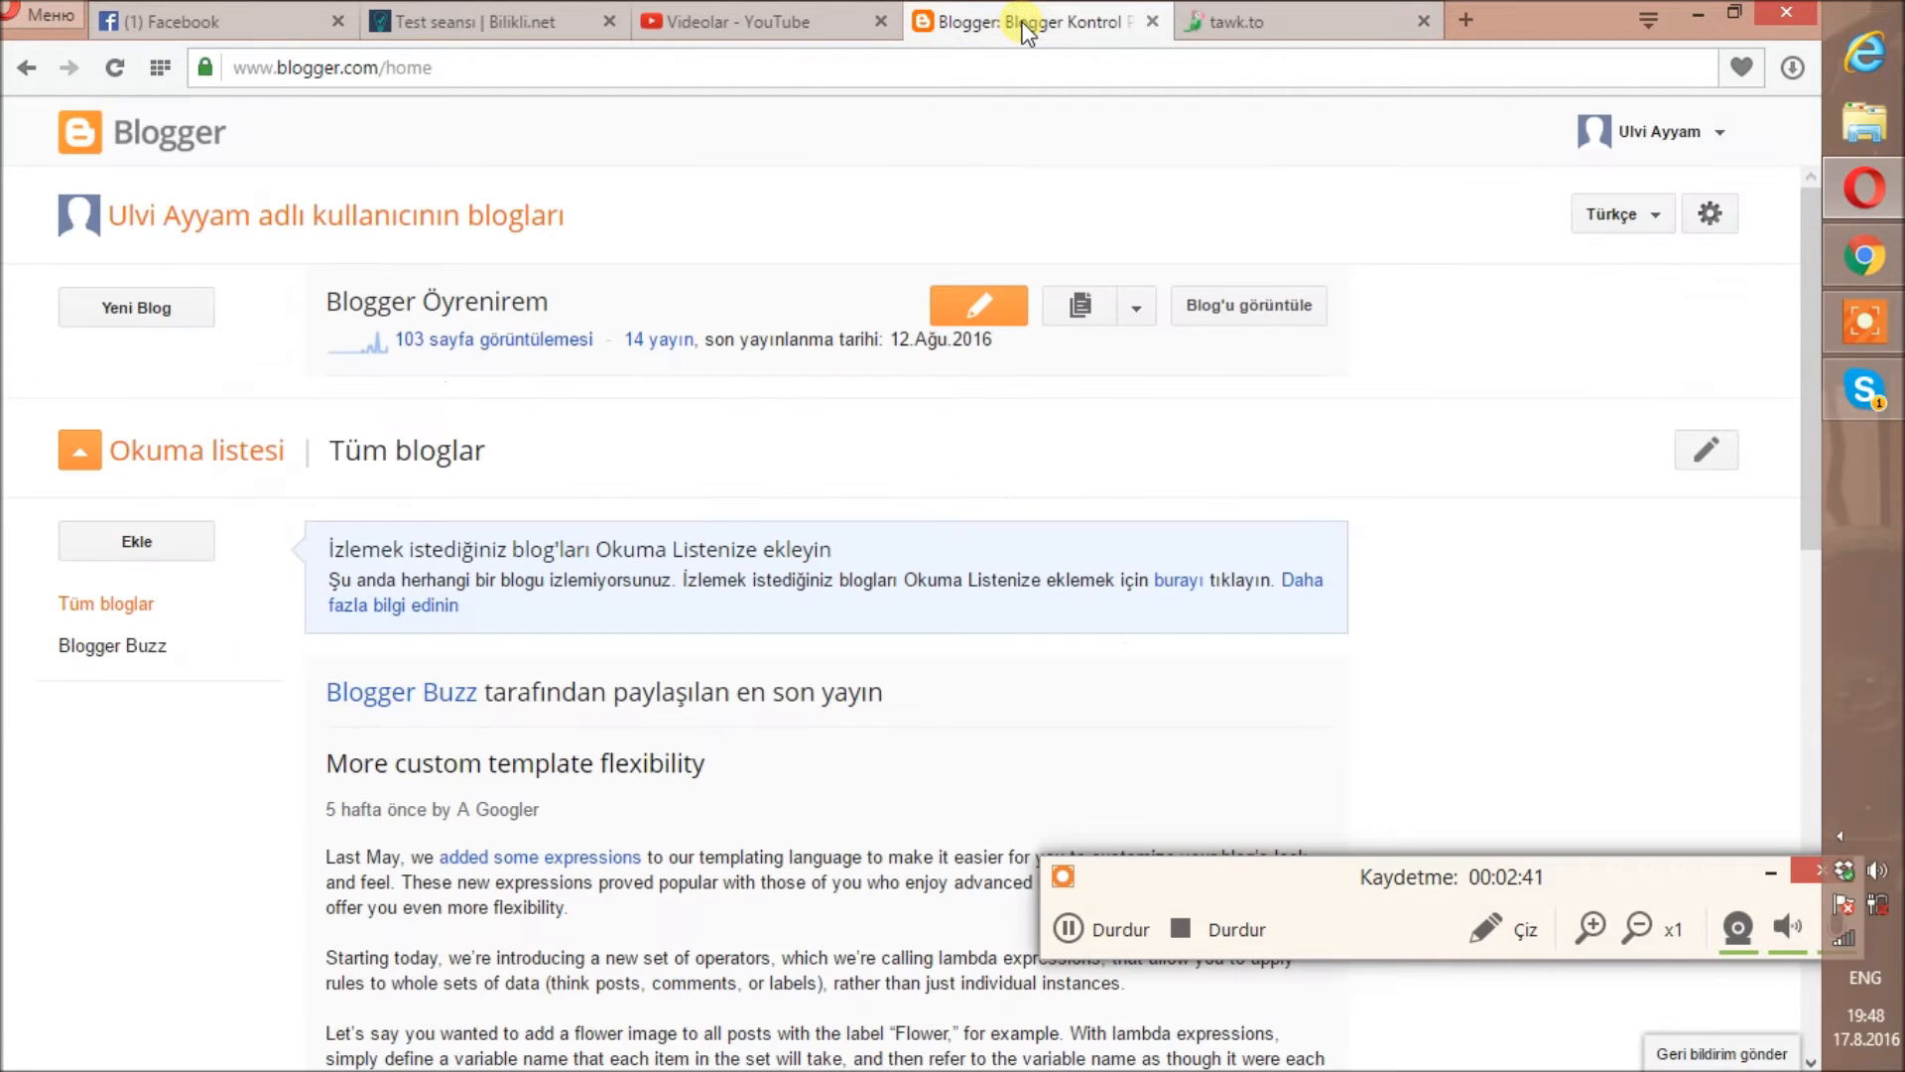
click(1137, 309)
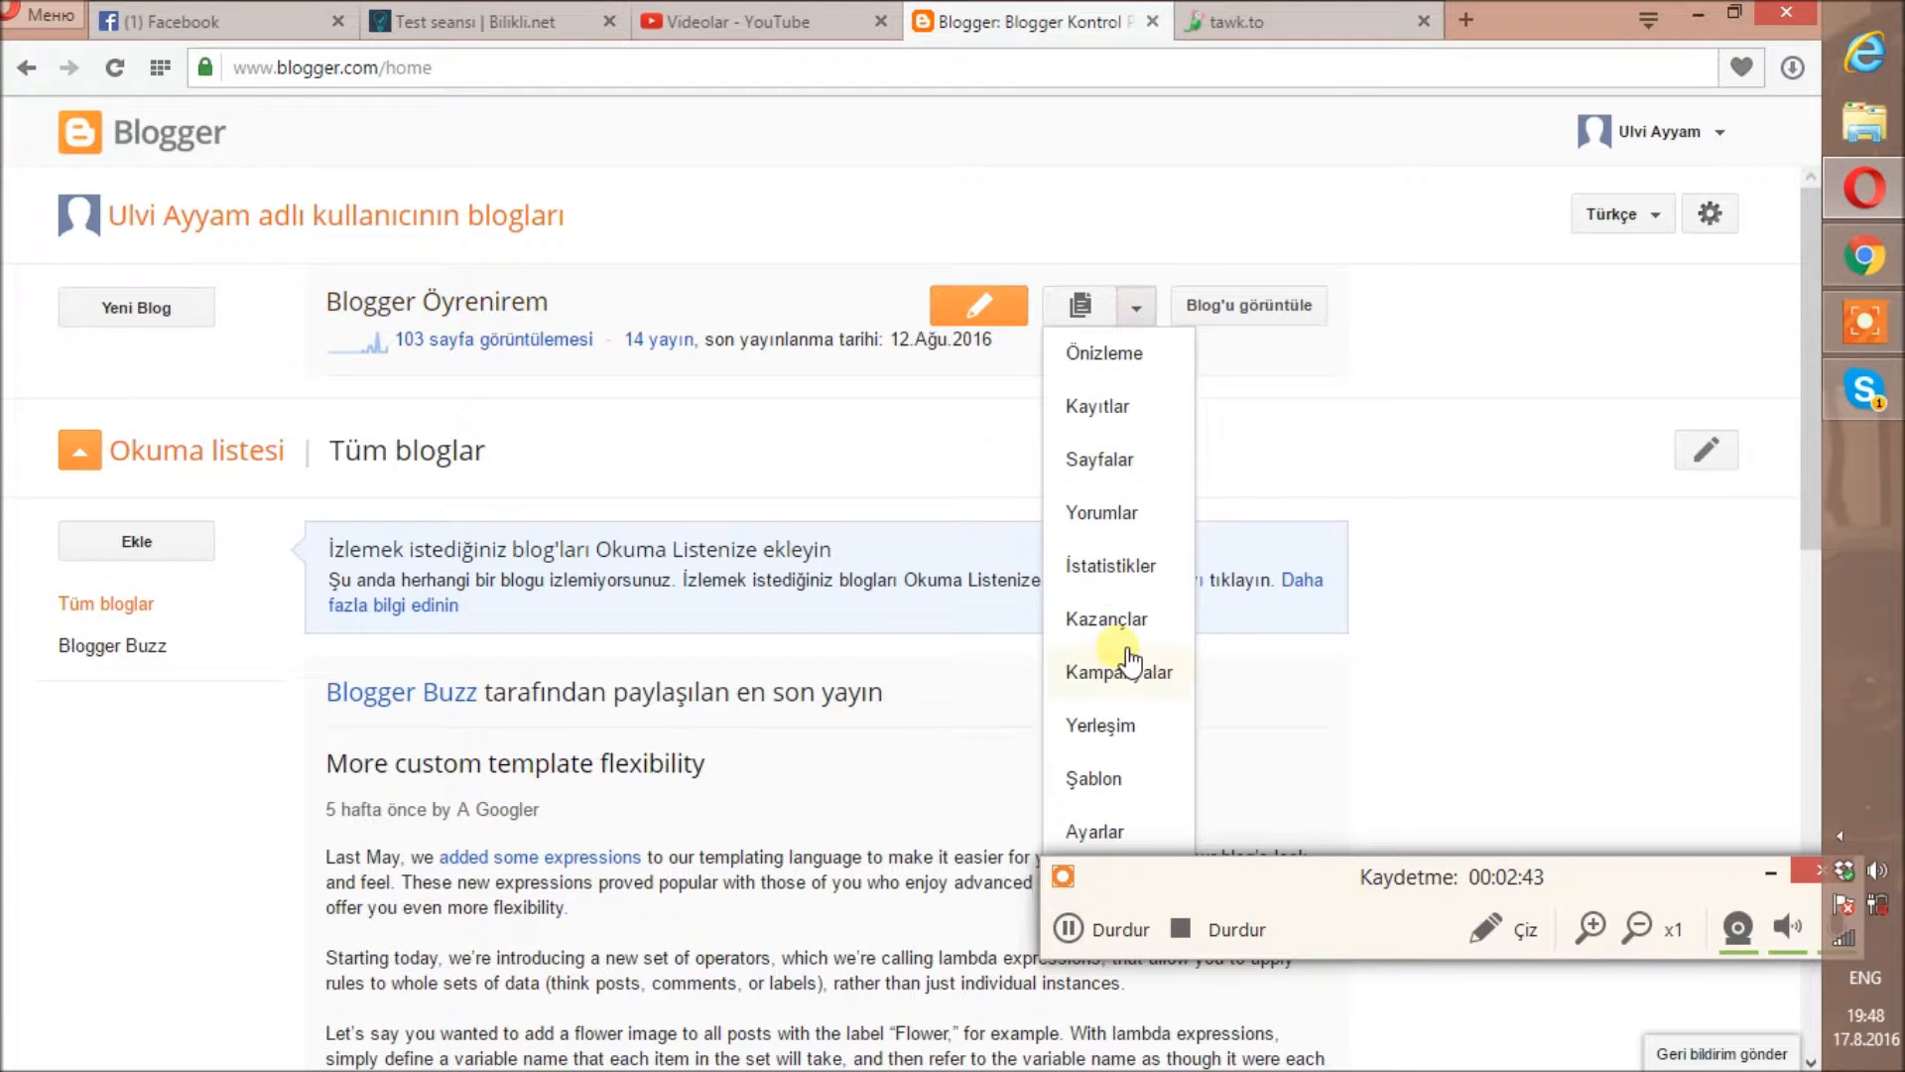
click(1118, 730)
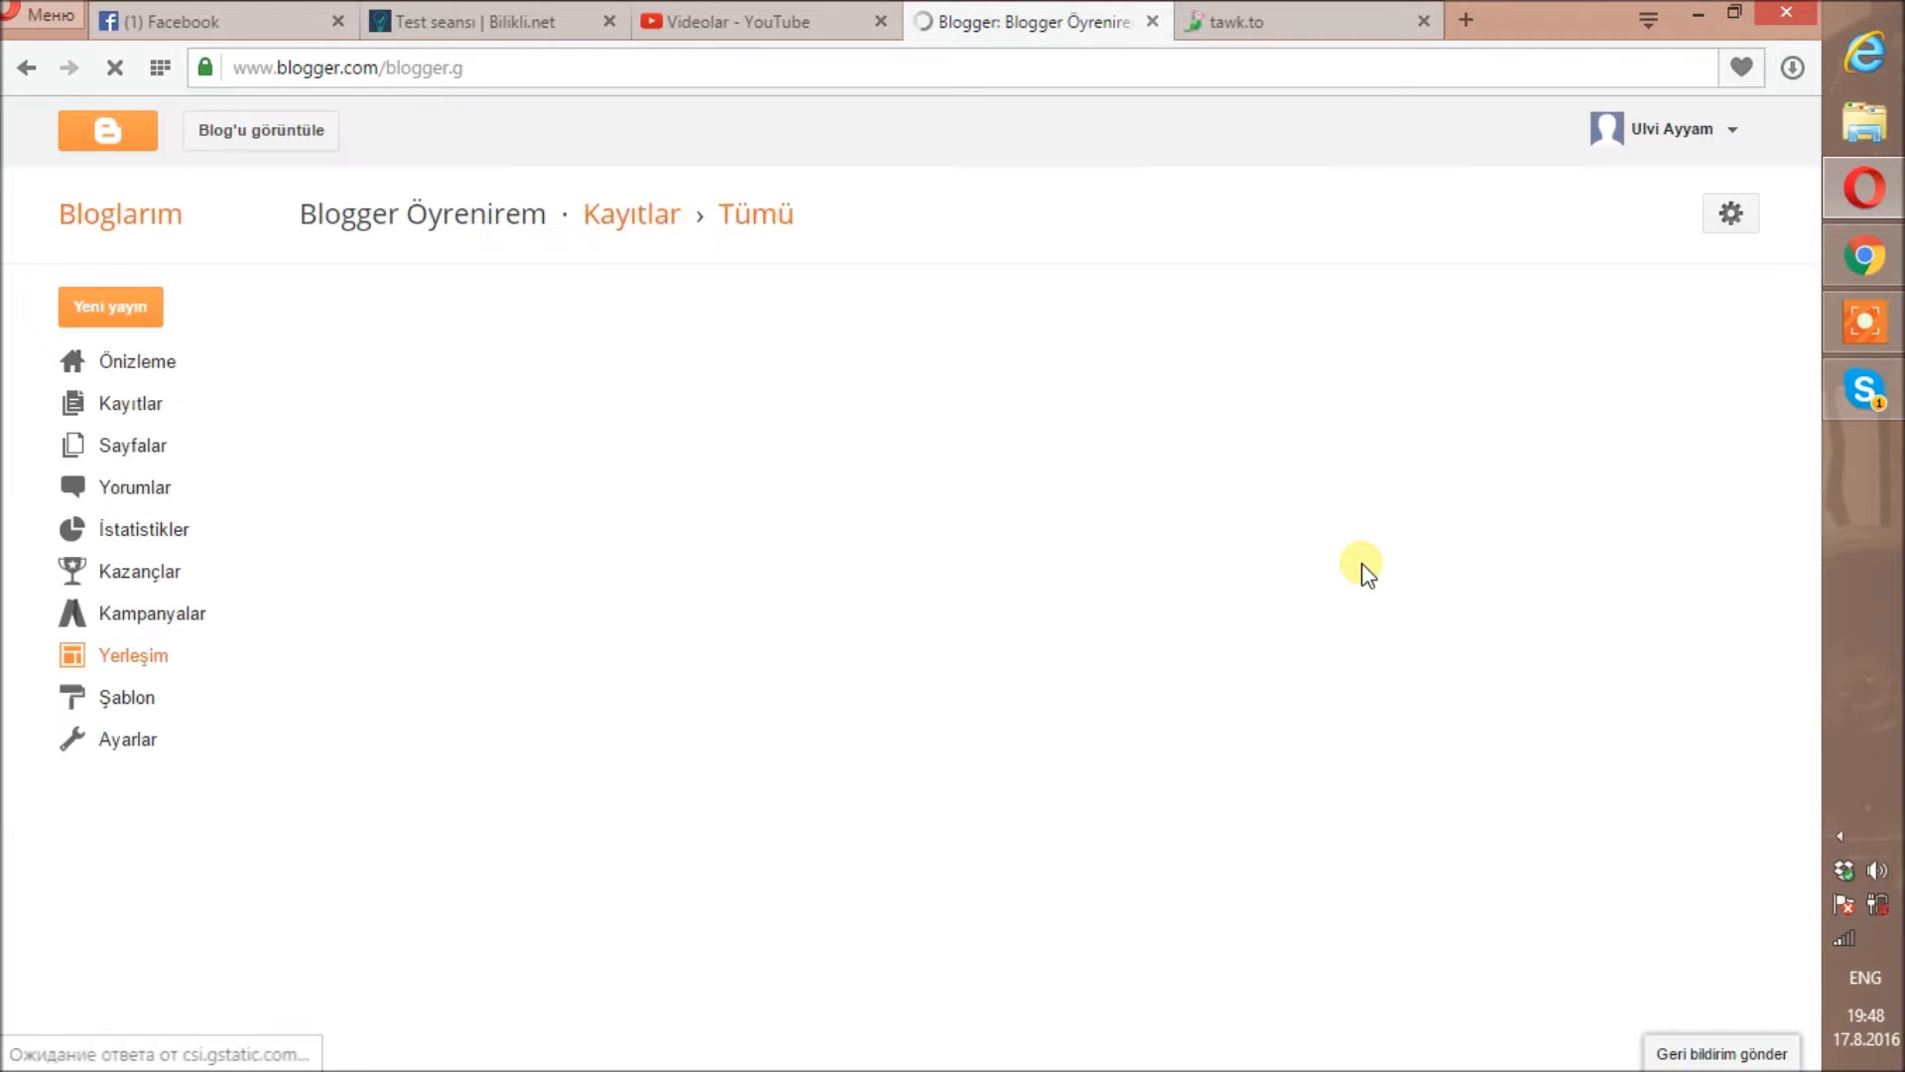
click(1880, 327)
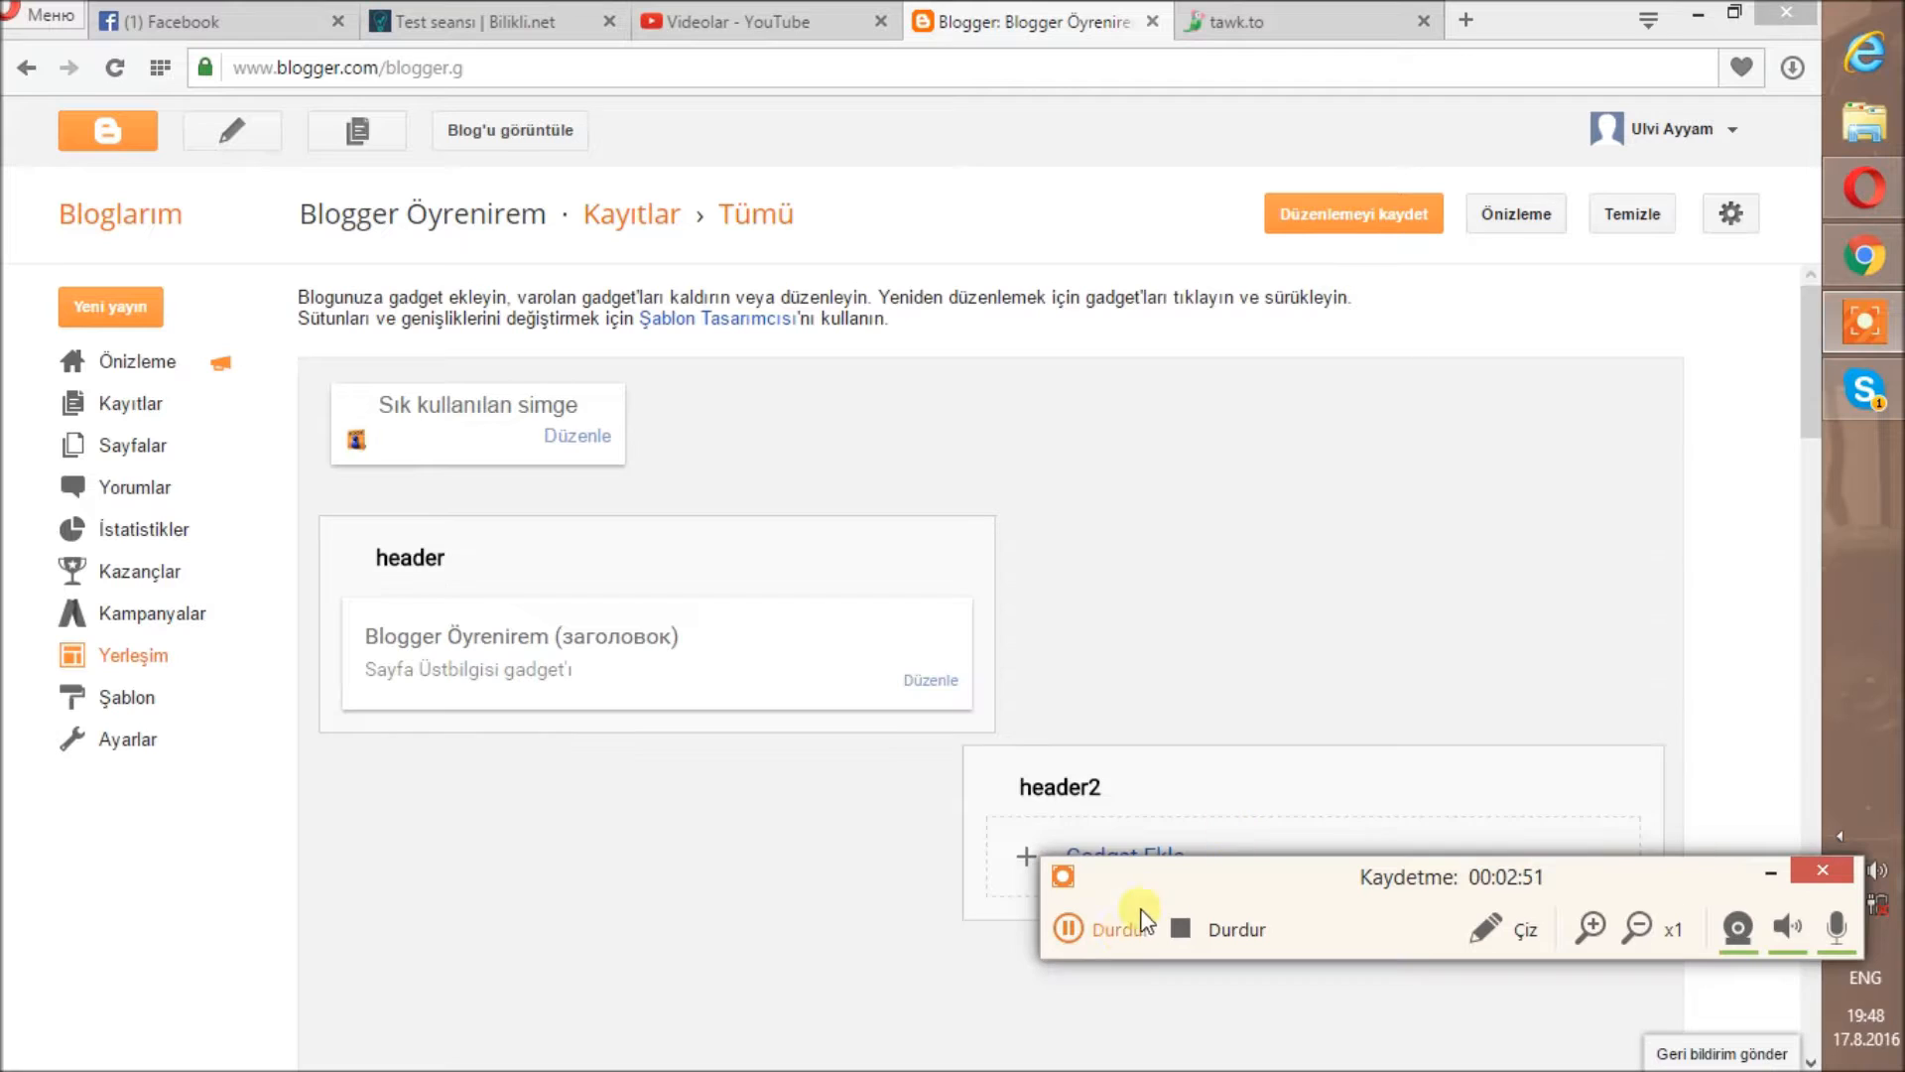
click(1122, 928)
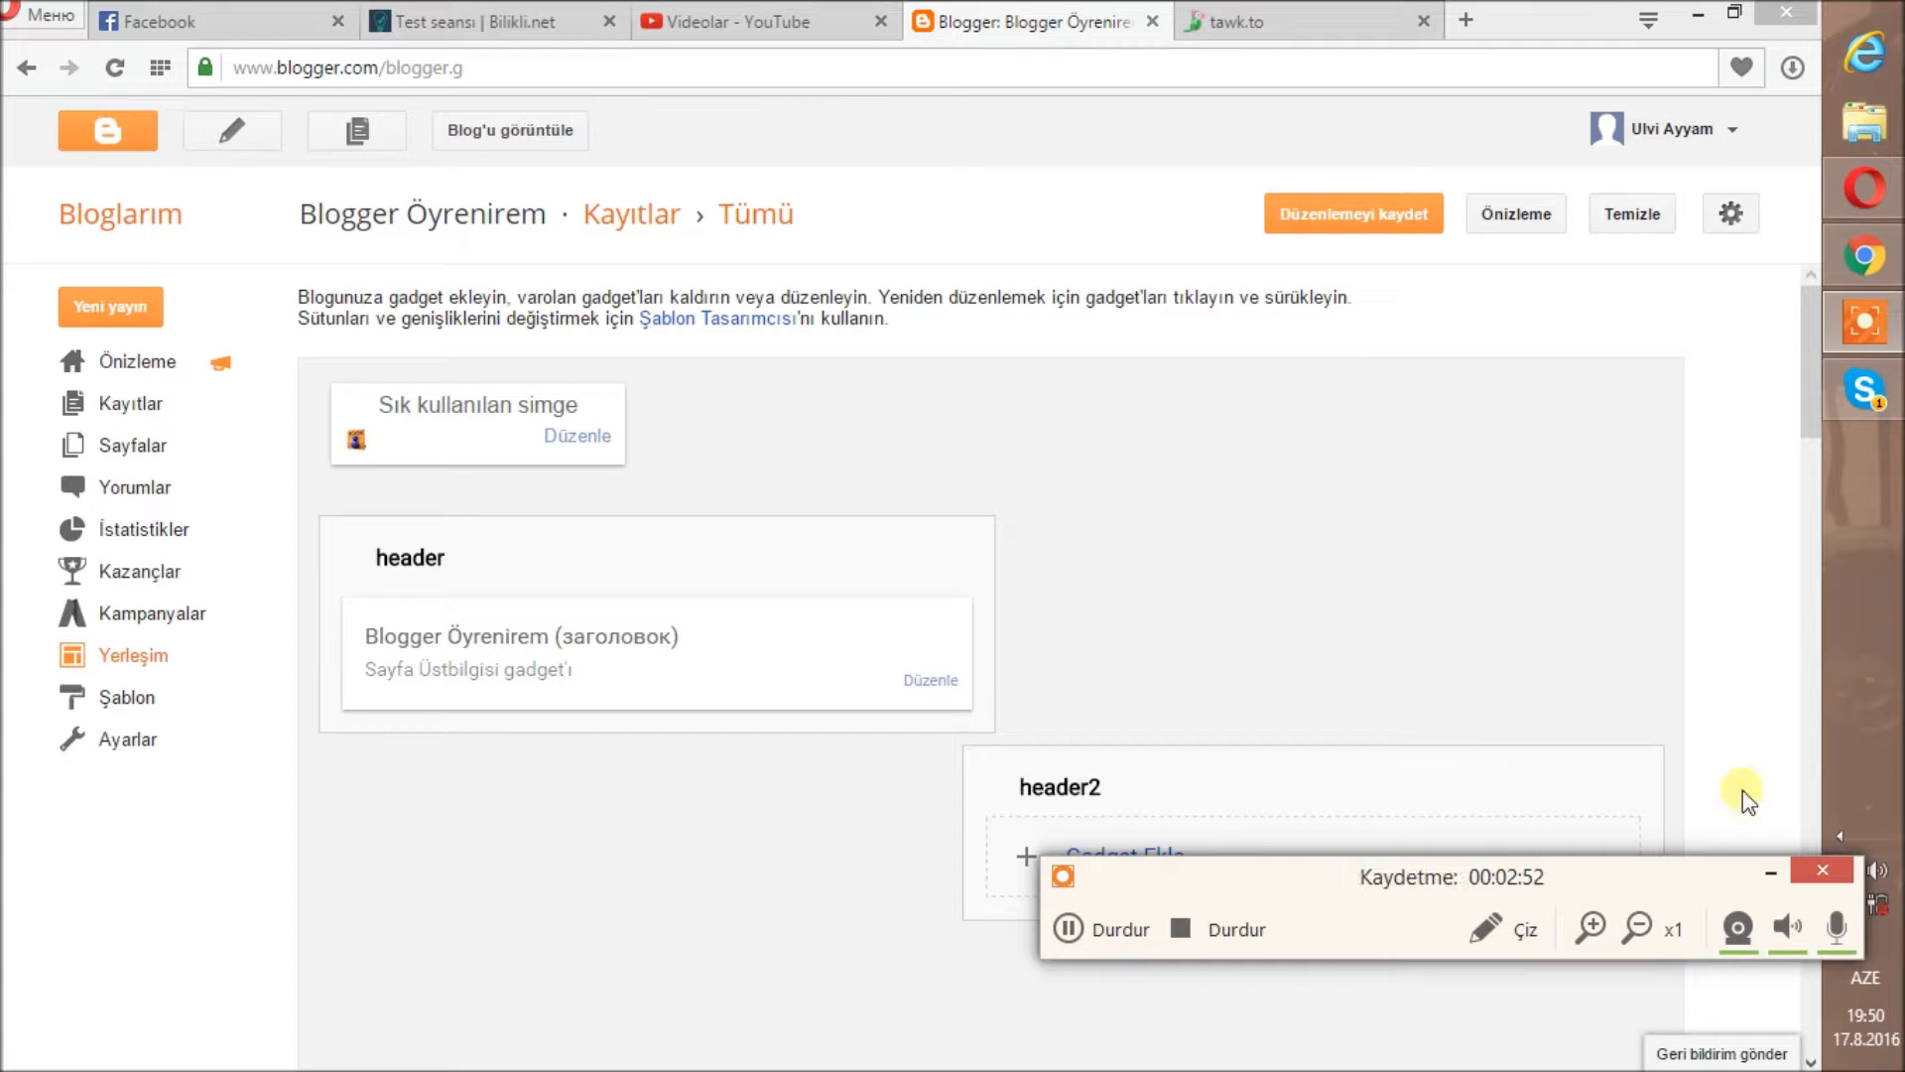
click(1770, 873)
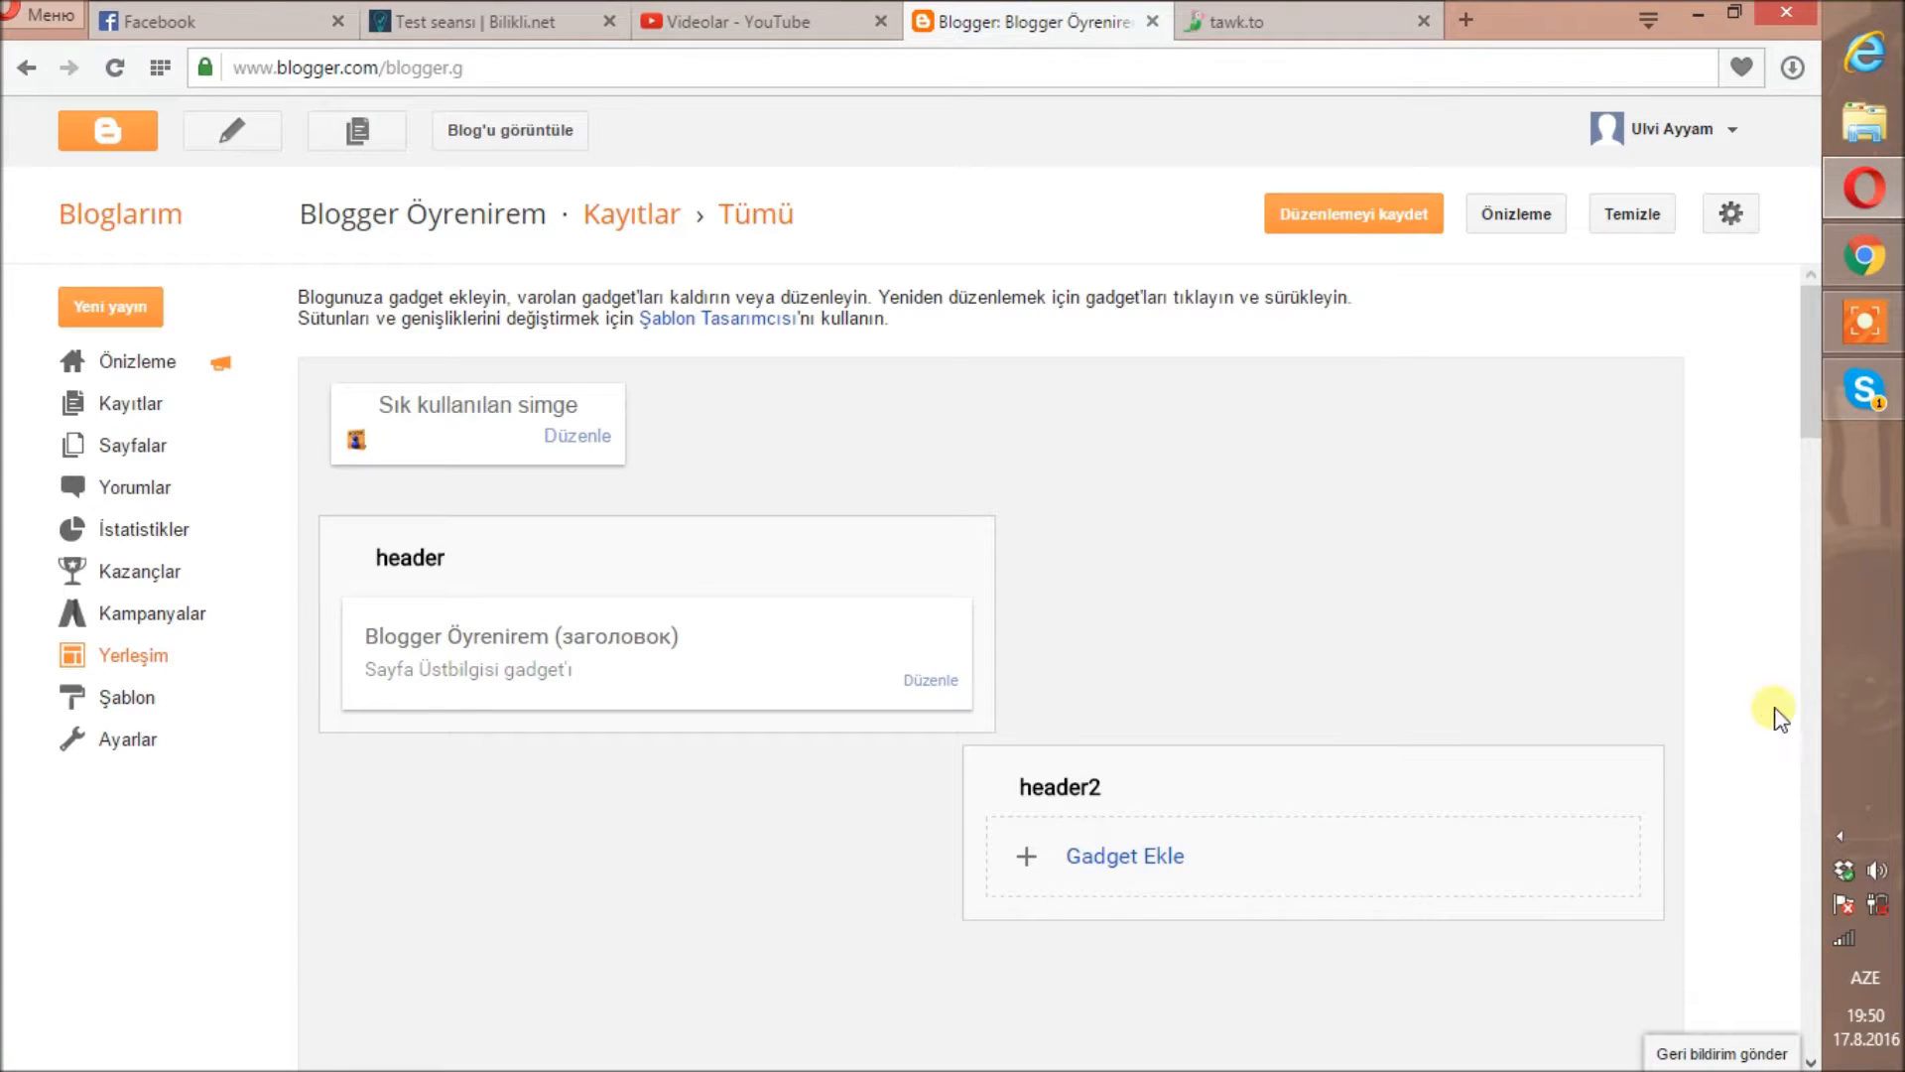
Step: Add an untitled HTML/JavaScript gadget to sidebar1 with the copied Tawk.to script as its content, and save it
drag(1812, 363, 1808, 520)
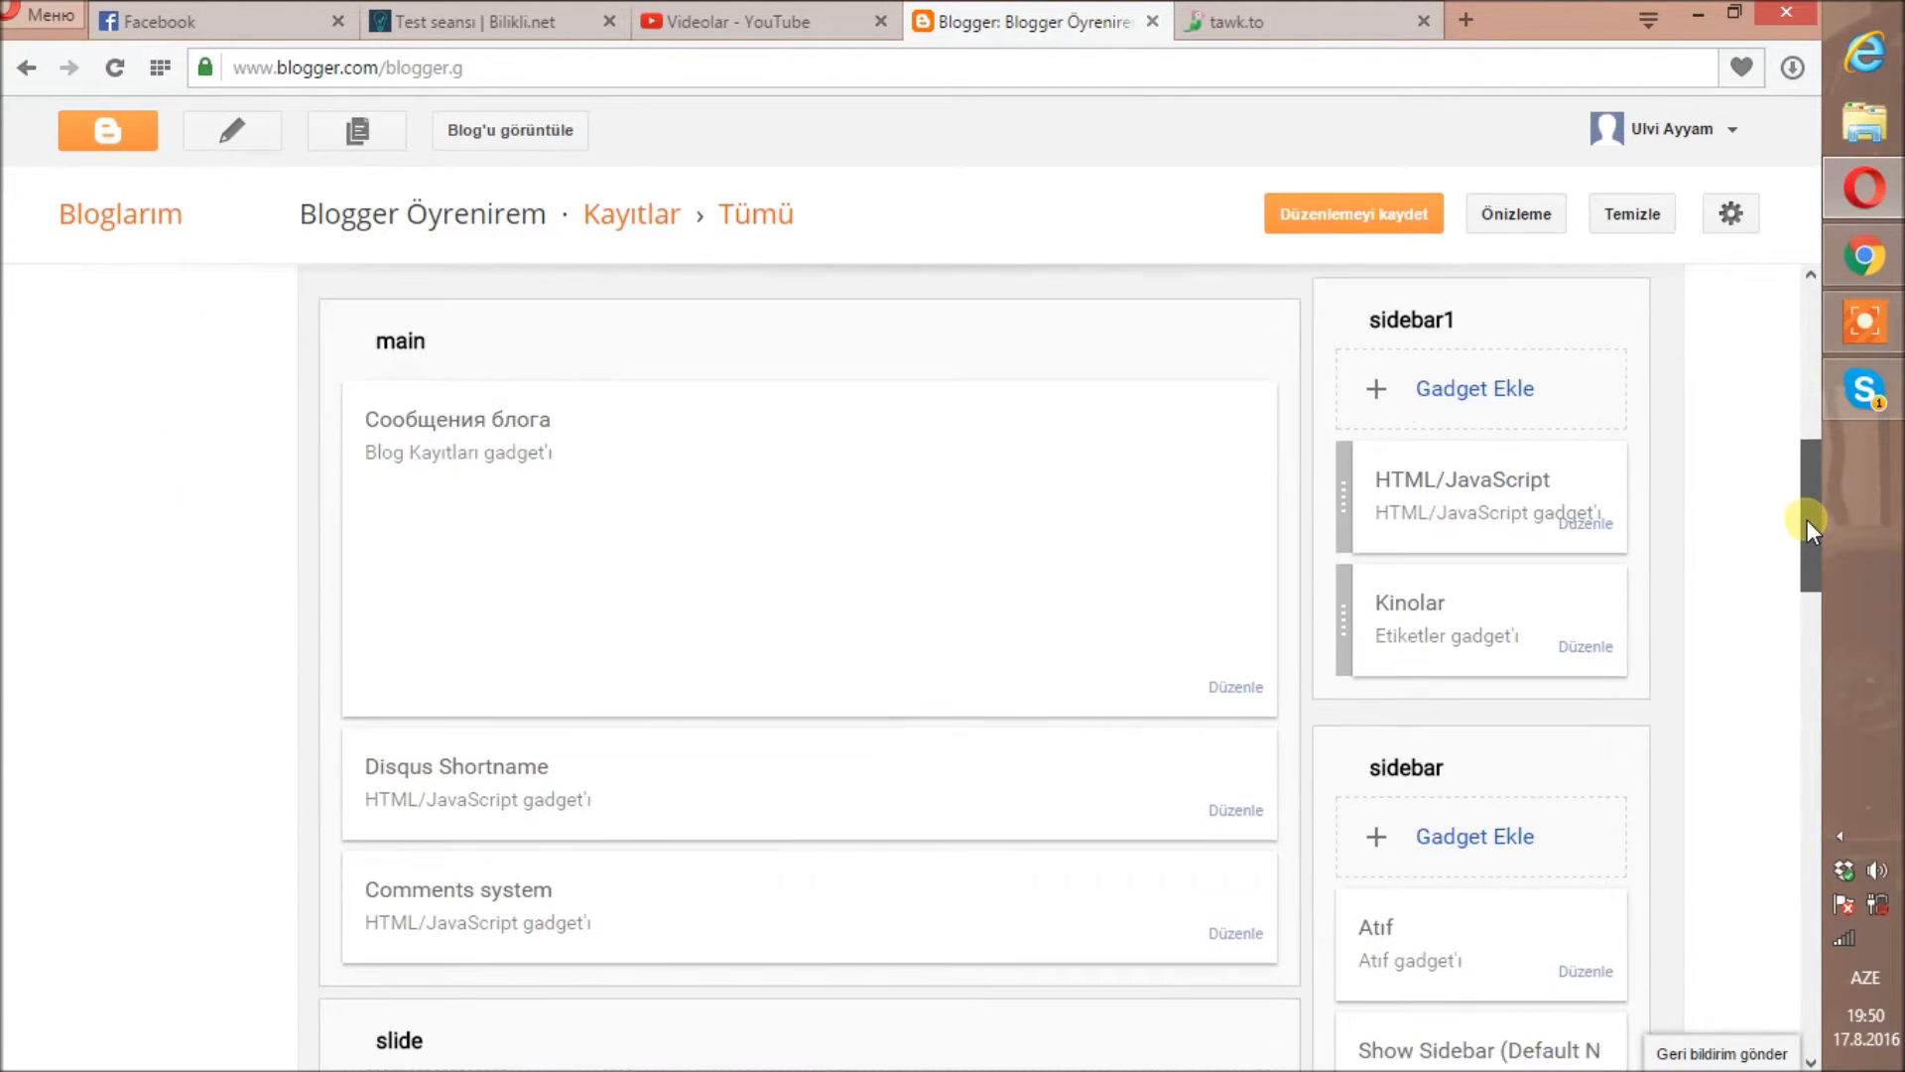
click(1496, 395)
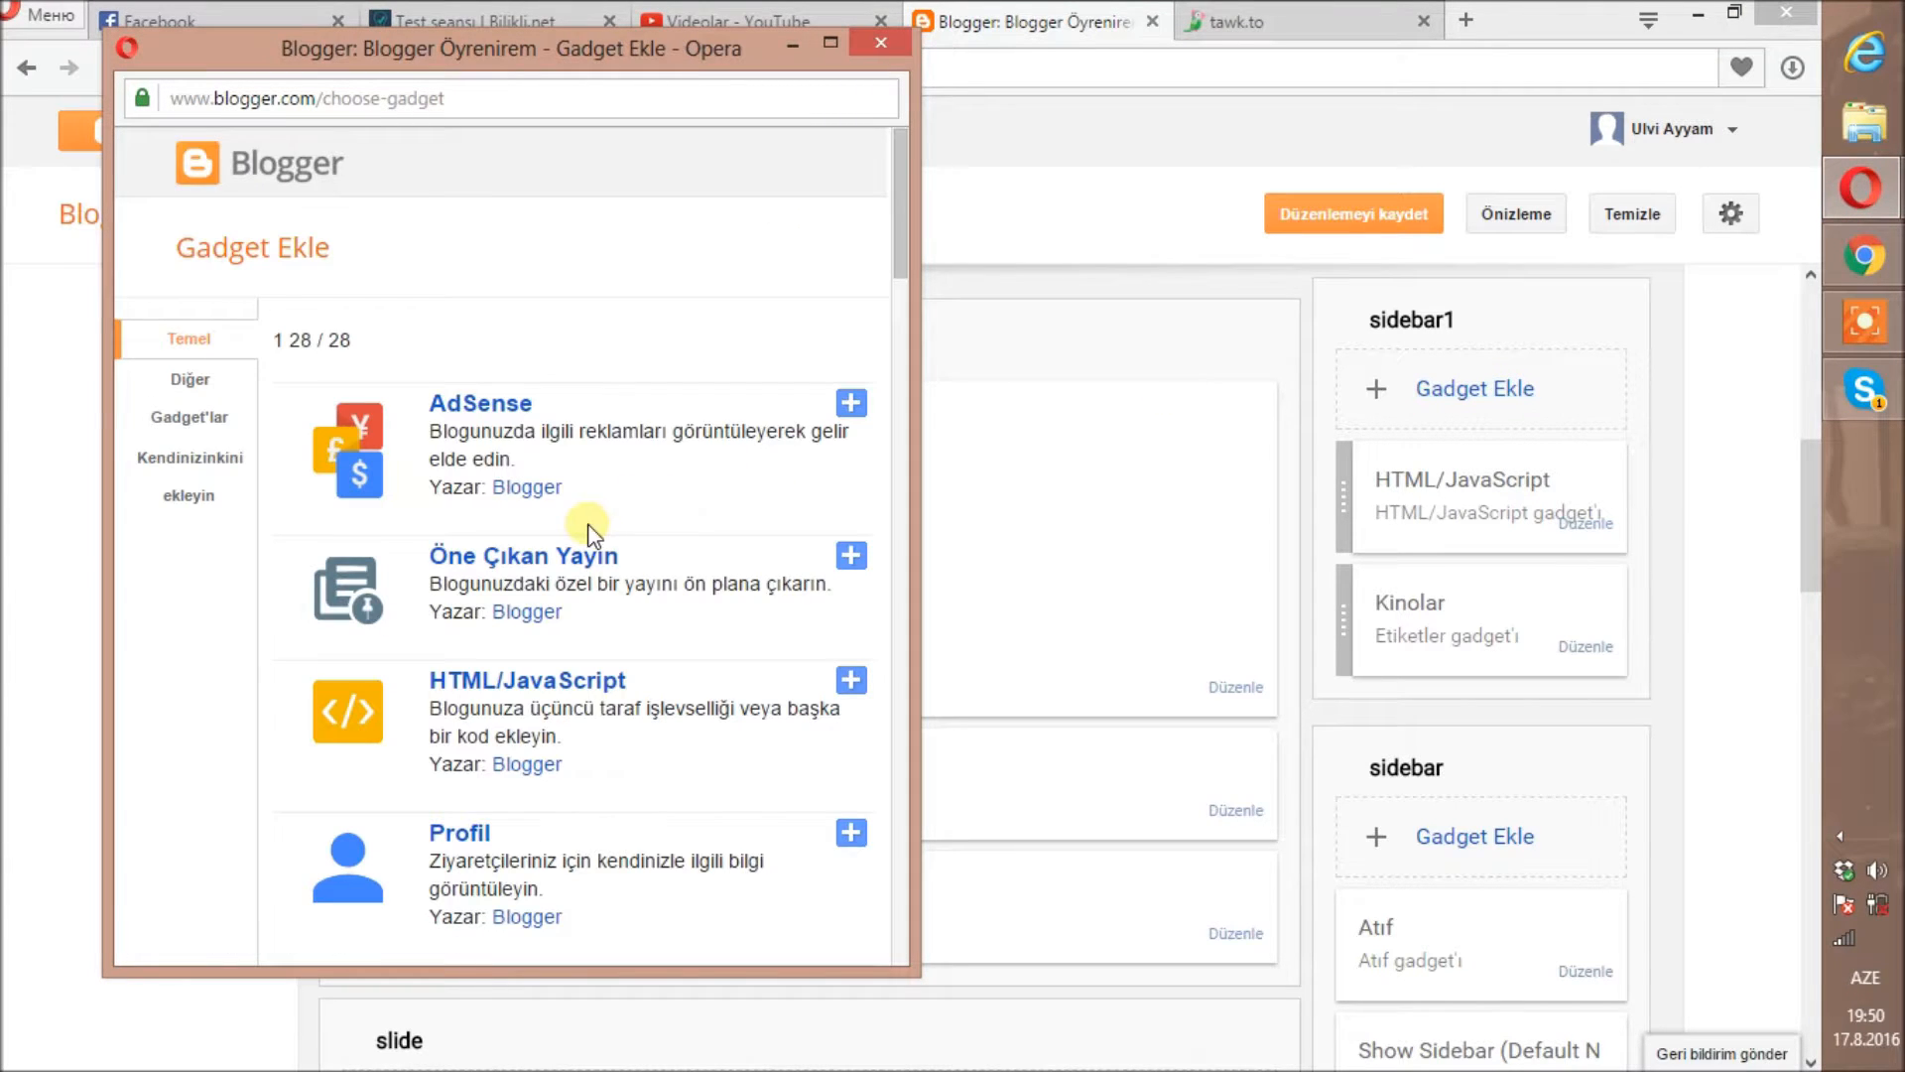
click(515, 678)
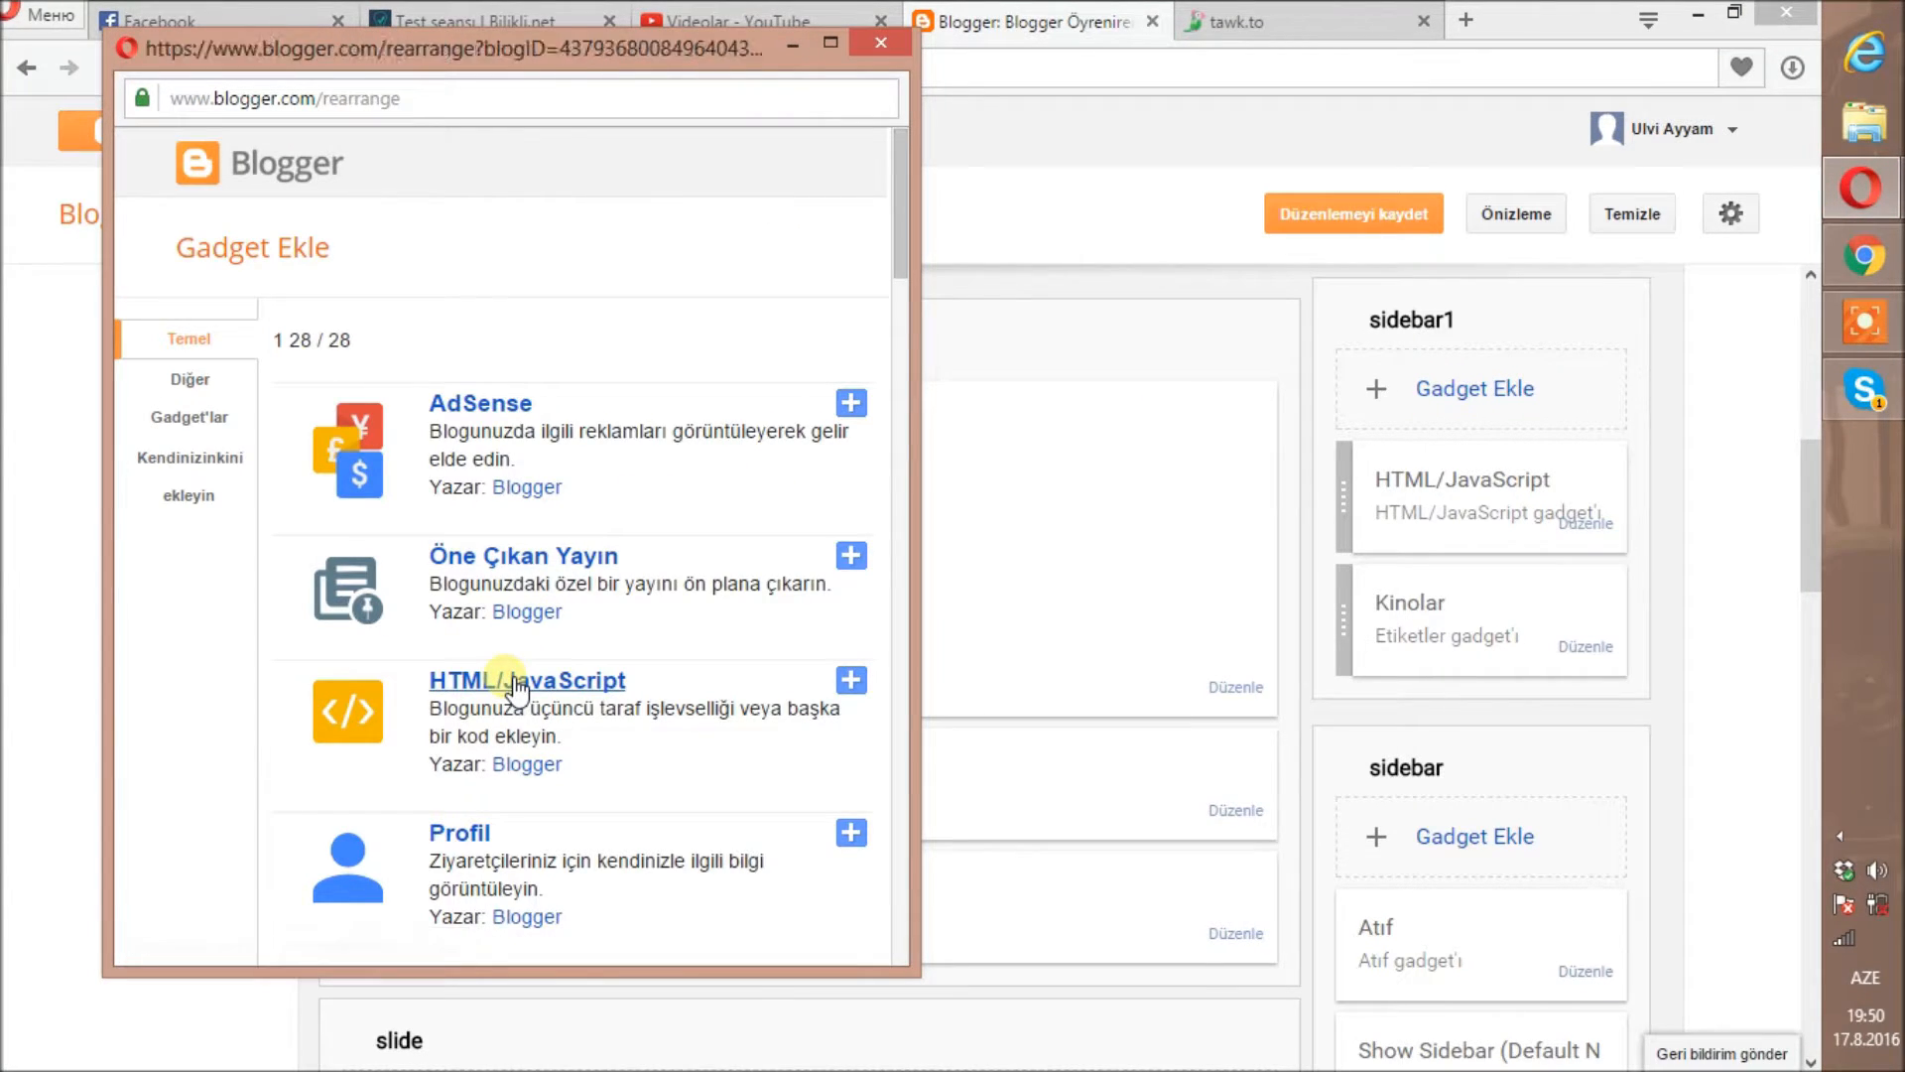
click(228, 368)
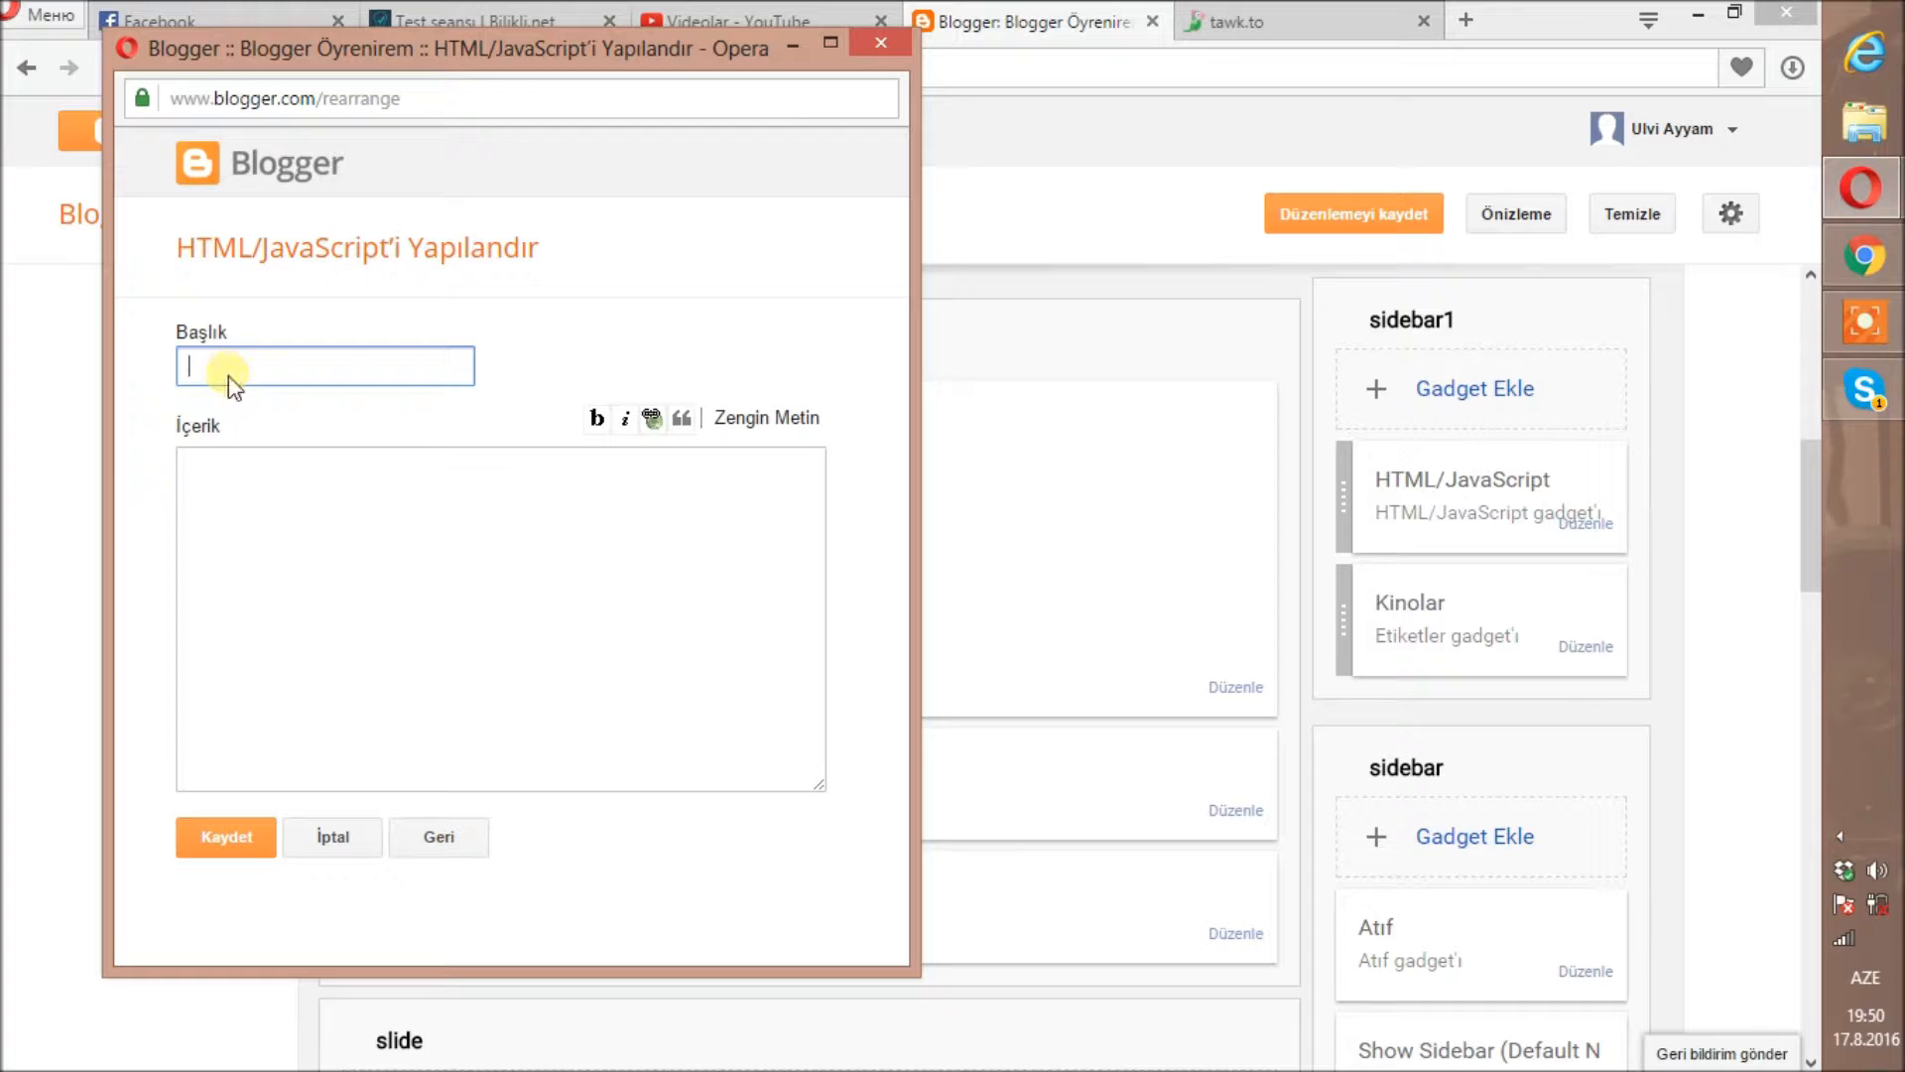
click(234, 482)
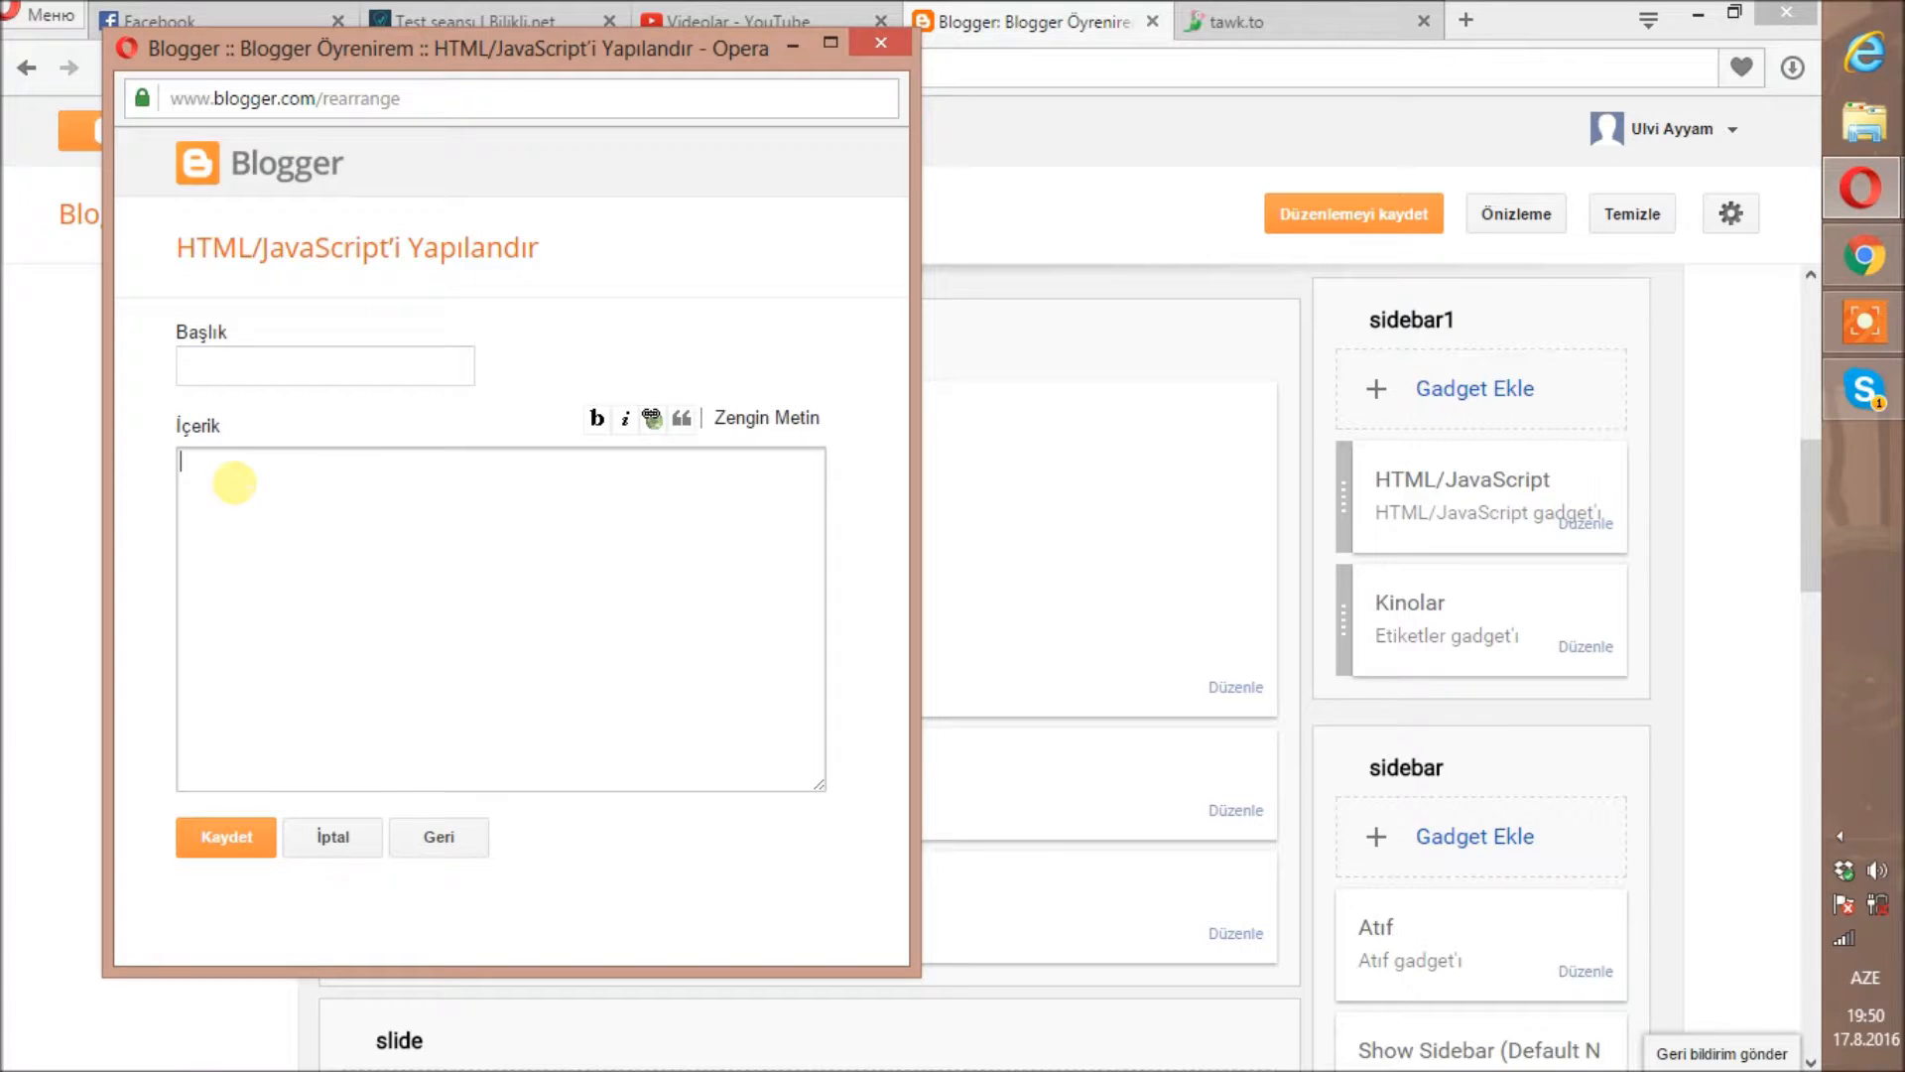
text(<!--Start of Tawk.to Script--> <script type="text/javascript"> var Tawk_API=Tawk_API||{}, Tawk_LoadStart=new Date(); (function(){ var s1=document.createElement("script"),s0=document.getElementsByTagName("script")[0]; s1.async=true; s1.src='https://embed.tawk.to/5780ad4d74888c1b4a85896b/default'; s1.charset='UTF-8'; s1.setAttribute('crossorigin','*'); s0.parentNode.insertBefore(s1,s0); })(); </script> <!--End of Tawk.to Script-->)
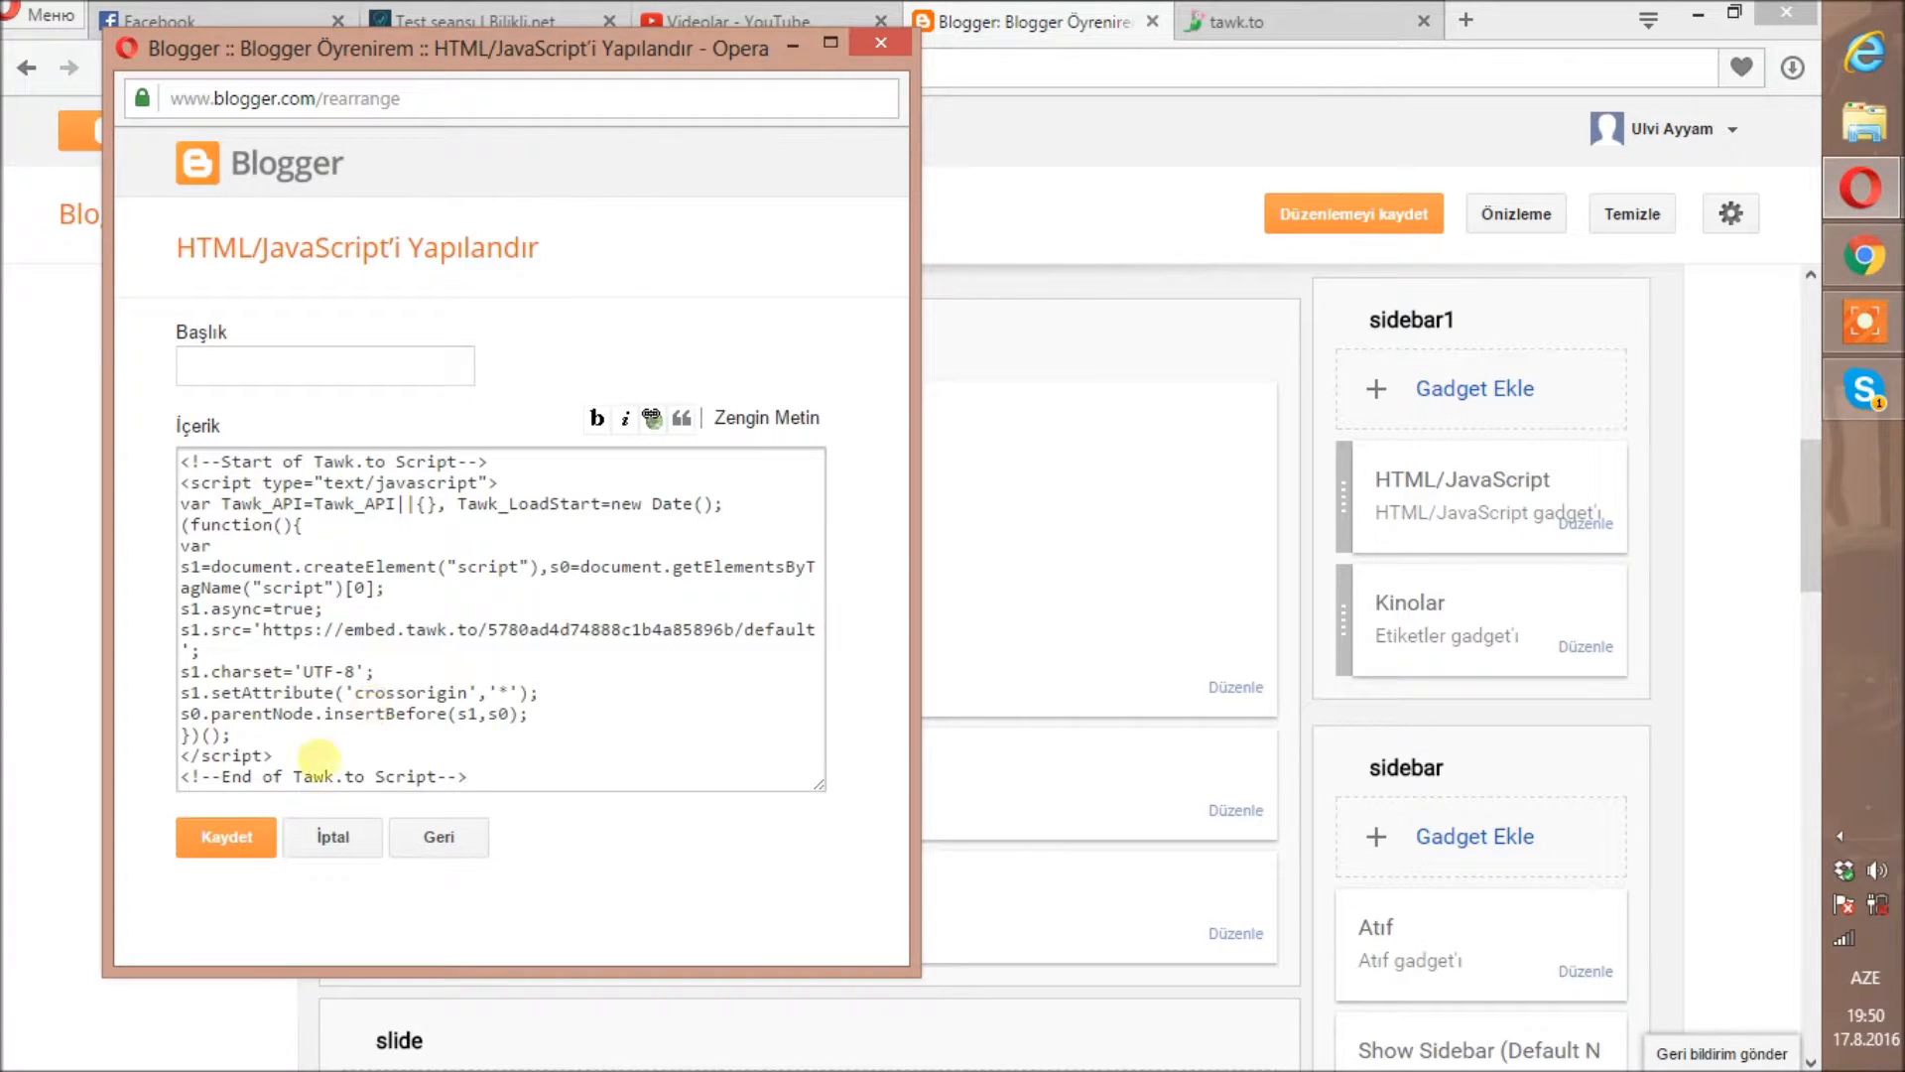
click(244, 843)
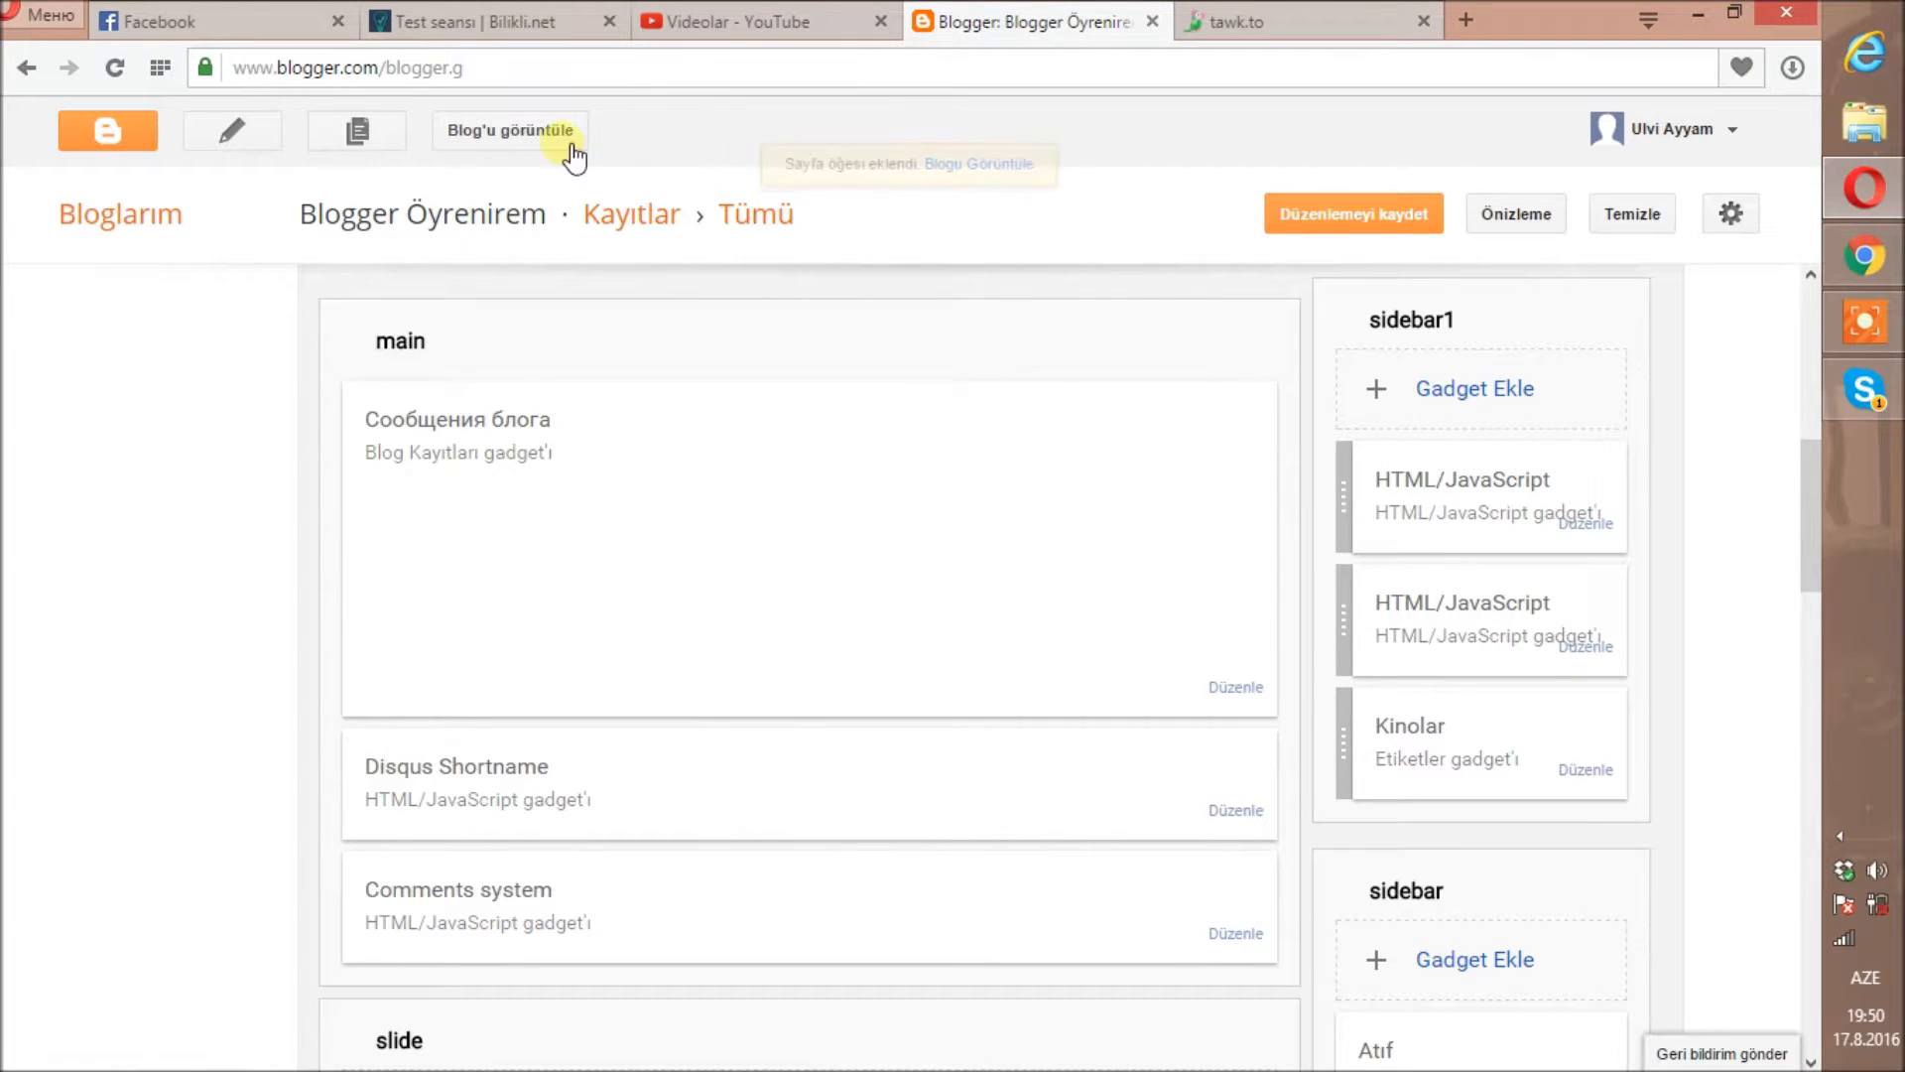
Step: View the published Blogger Öyrenirem blog to check for the chat widget
click(545, 136)
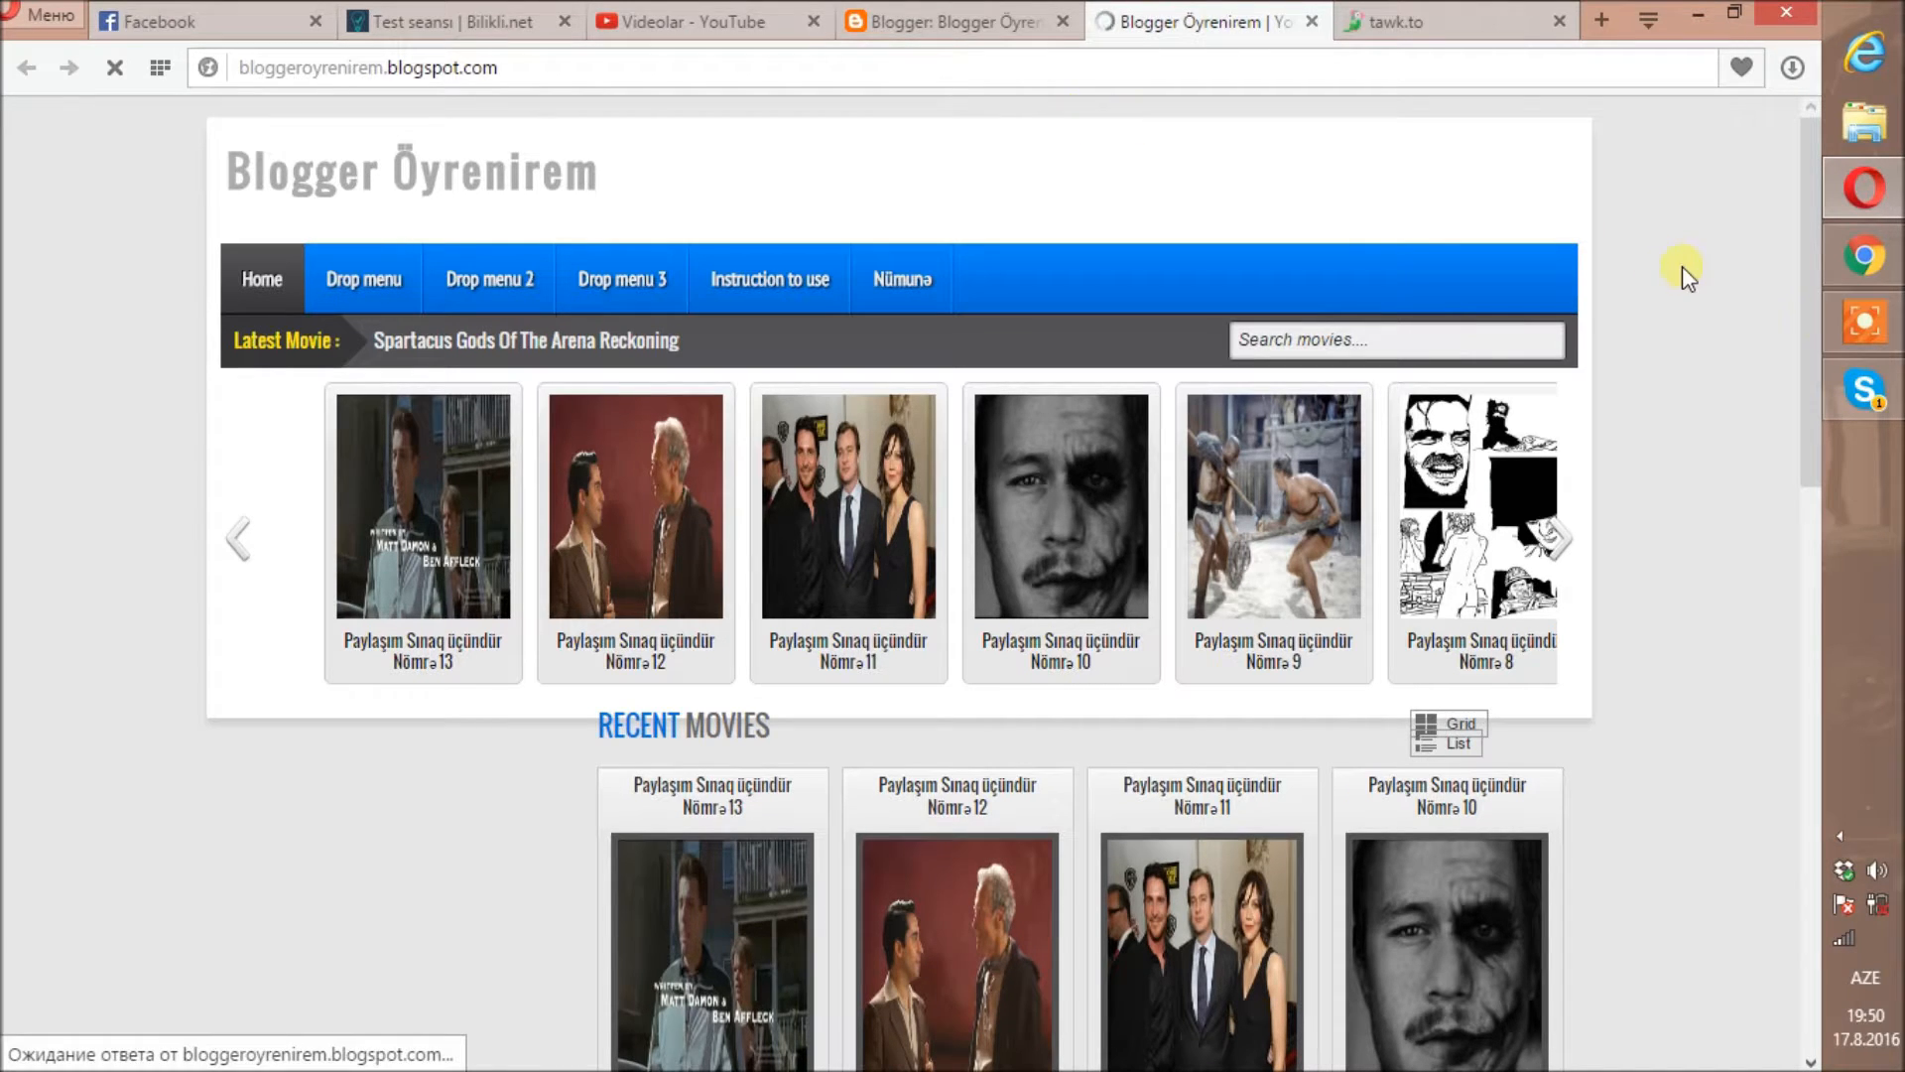
mouse_move(1888, 329)
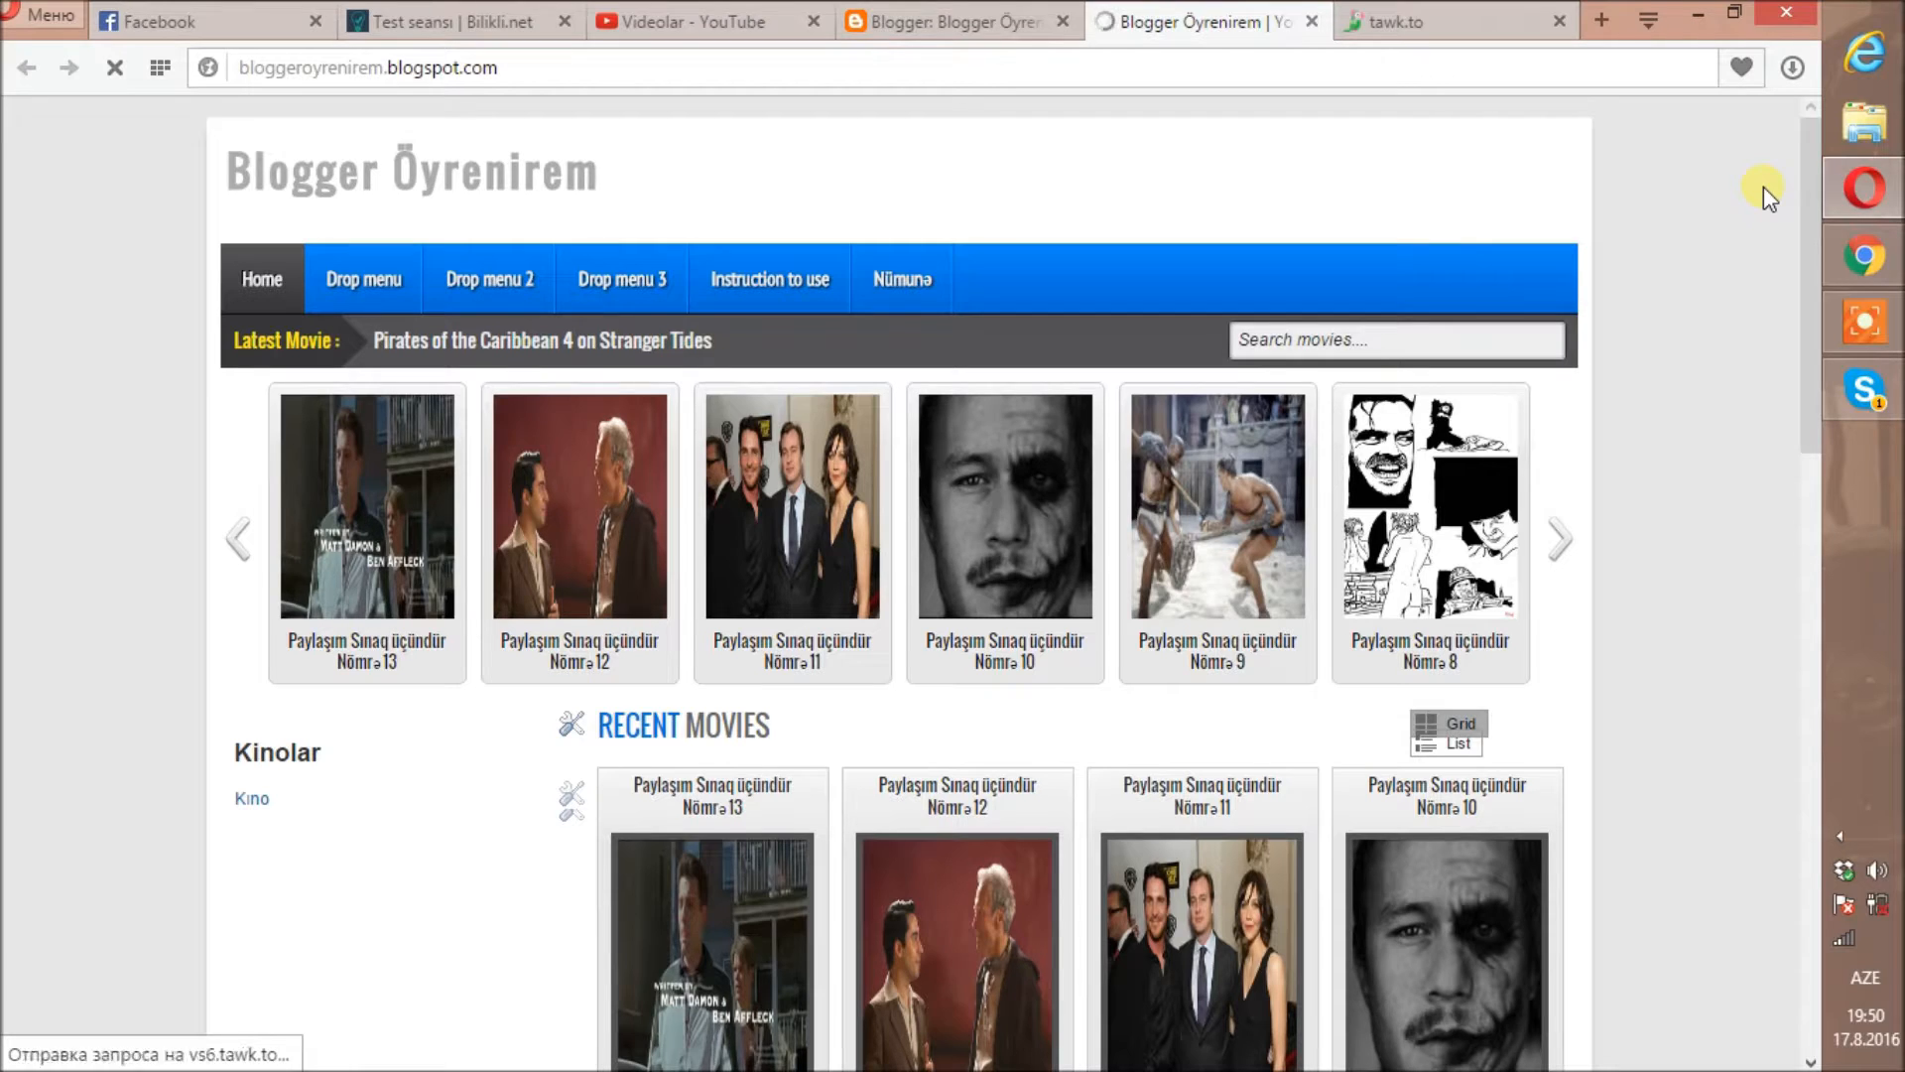
click(1866, 320)
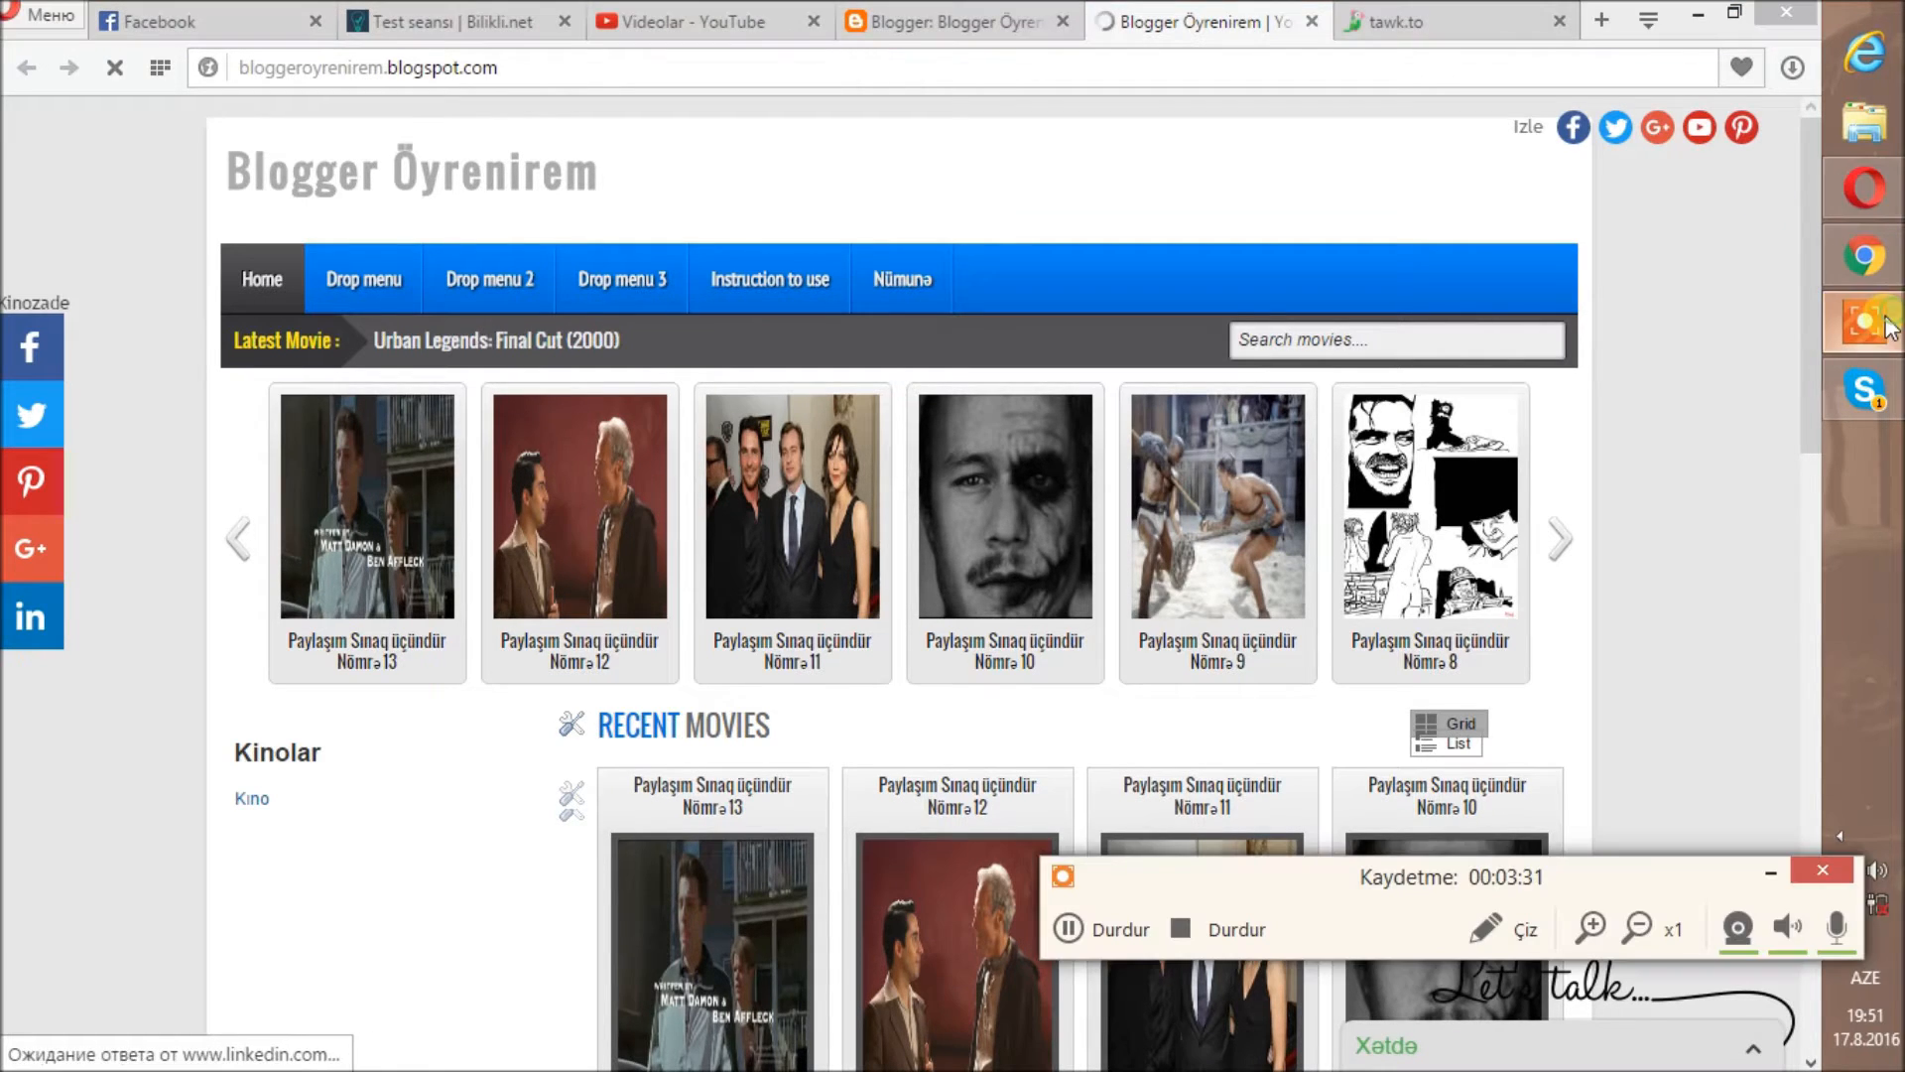
Step: Open the live chat widget on the published blog, examine its message area, and close it
click(1109, 933)
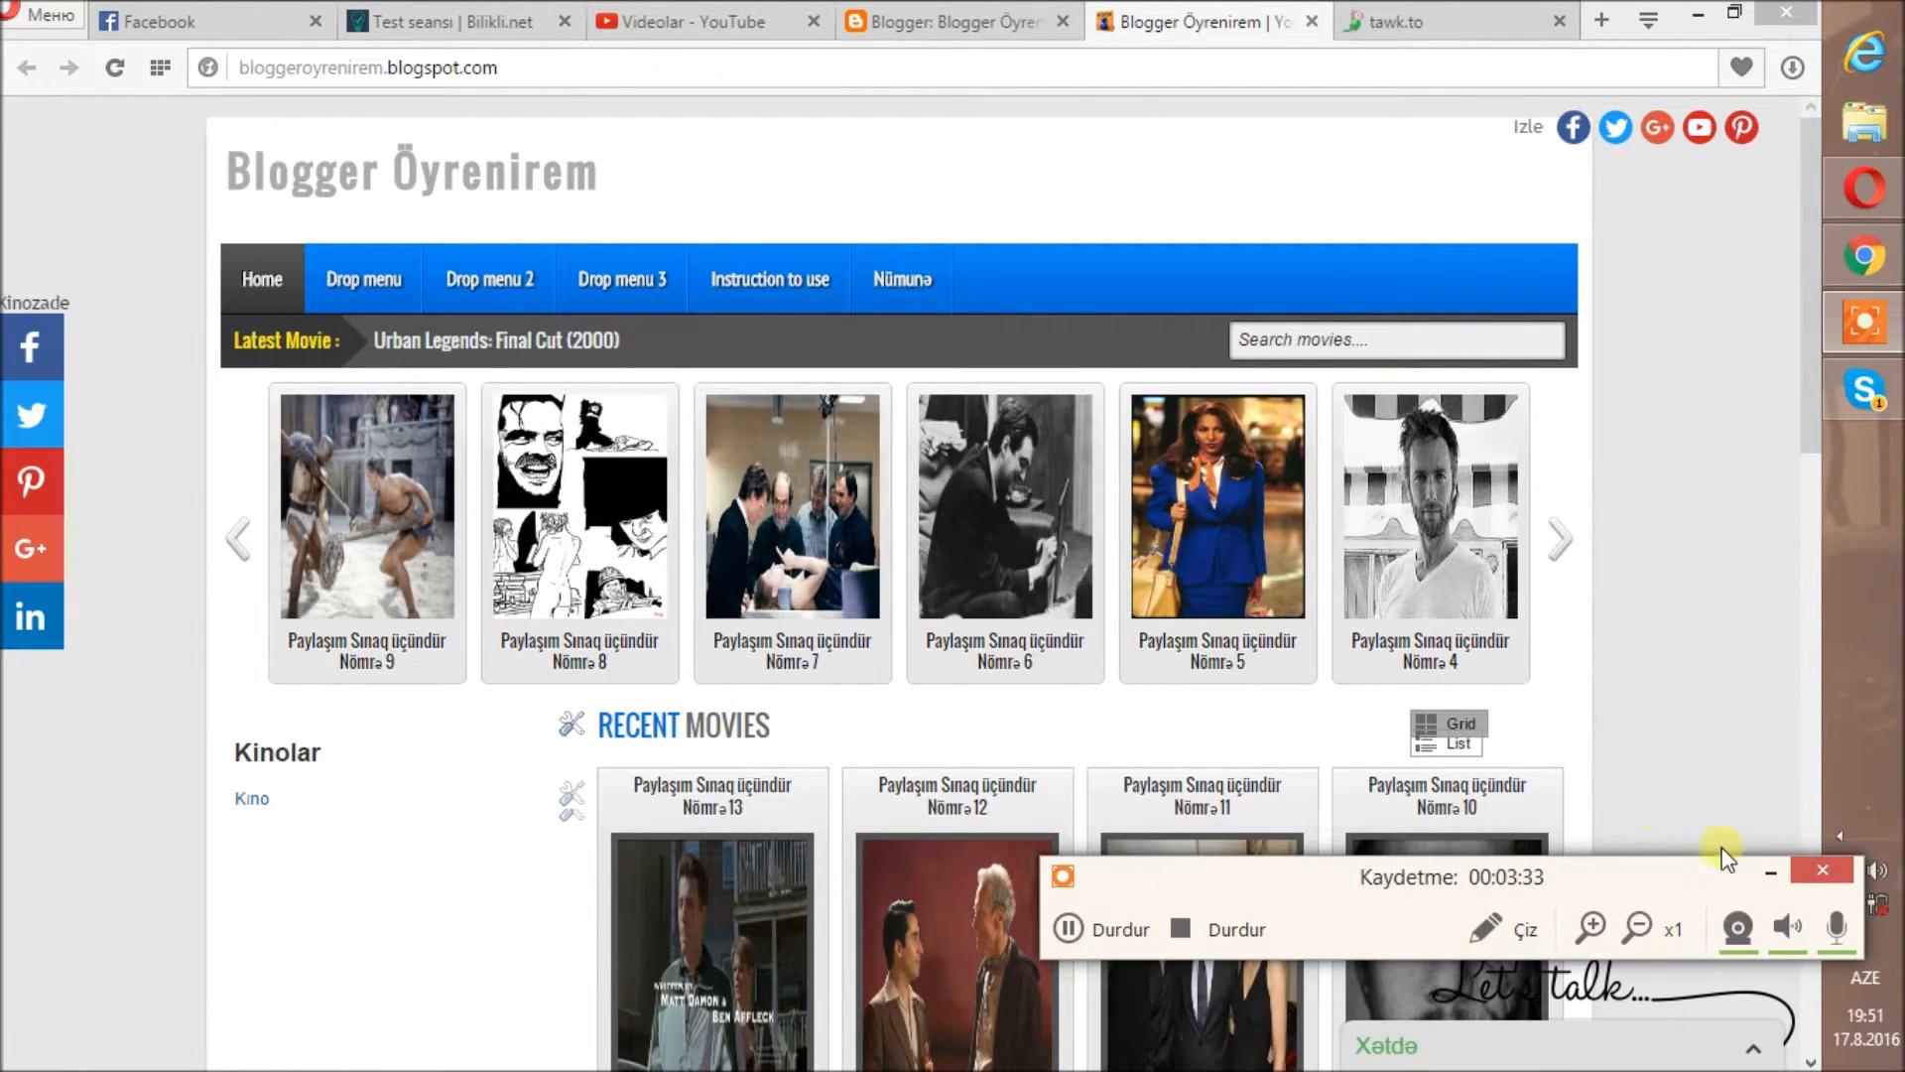
click(1771, 873)
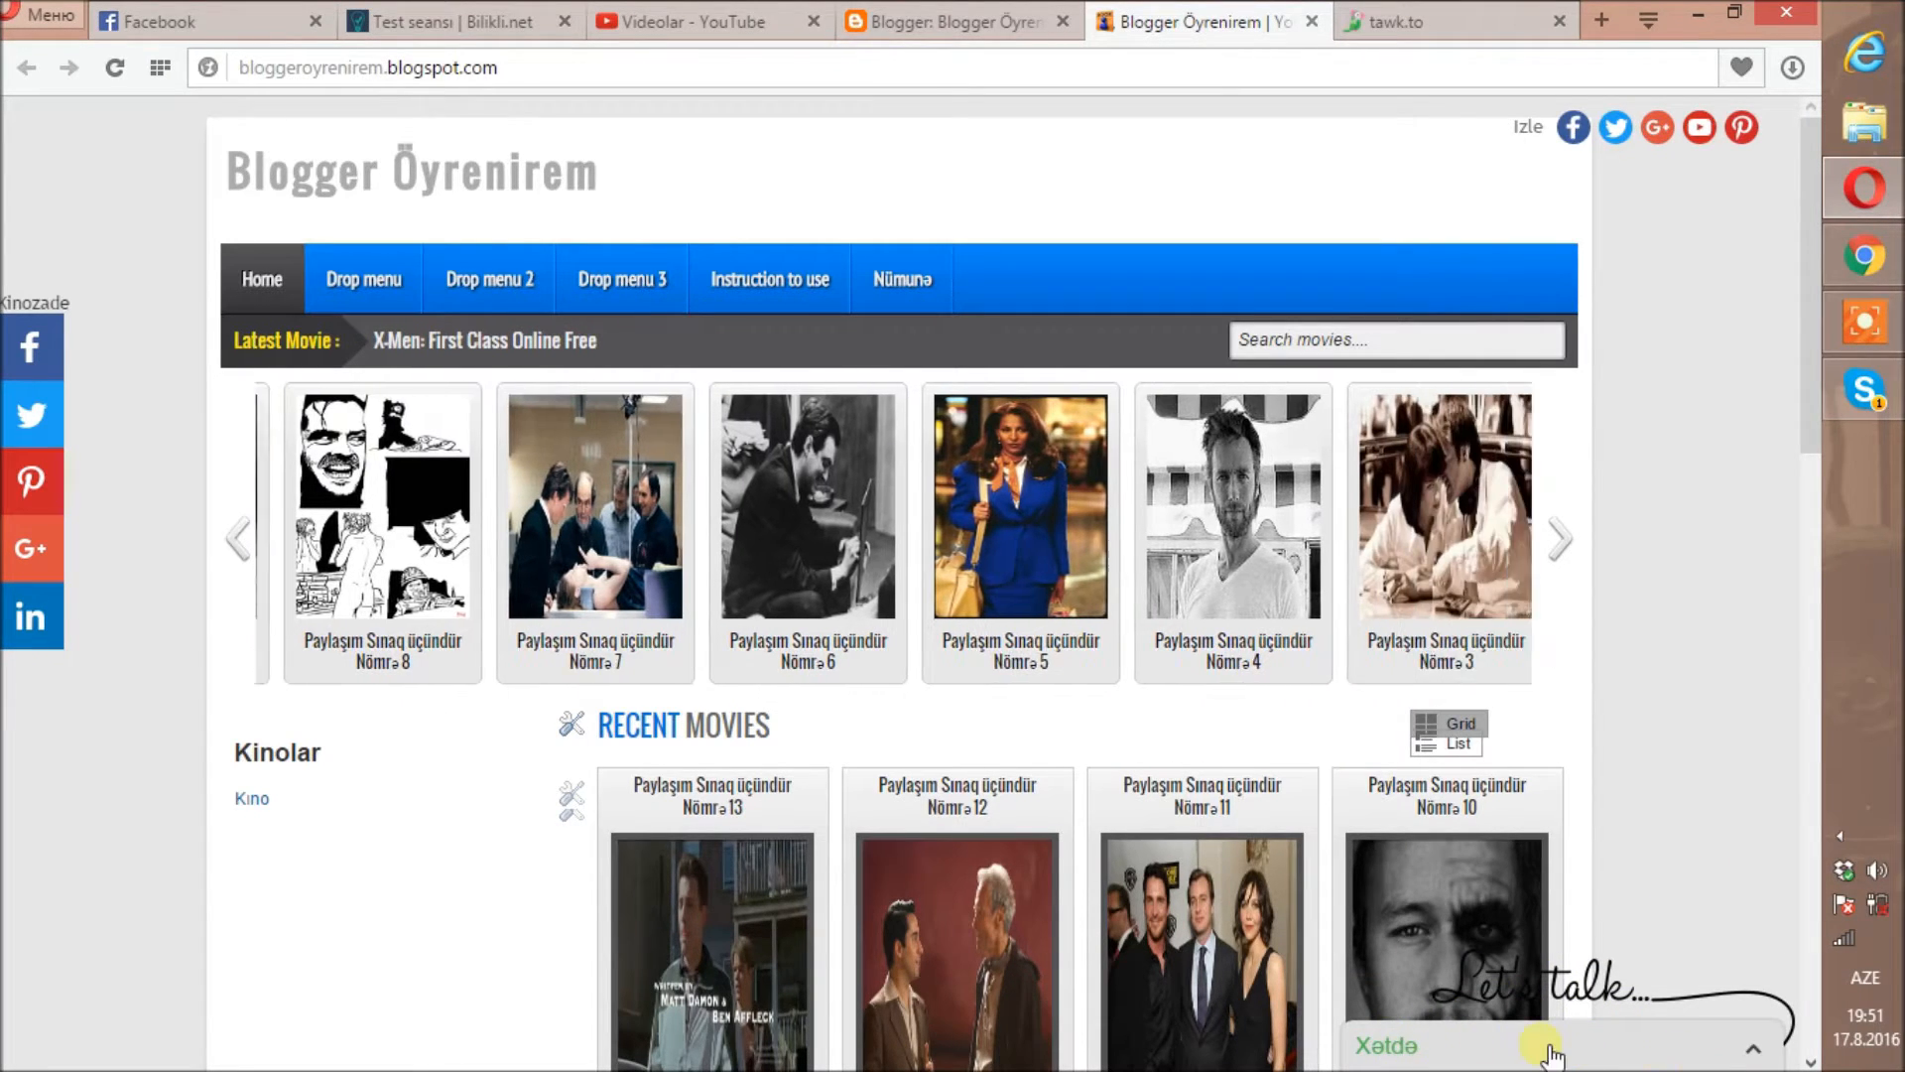
click(1539, 1042)
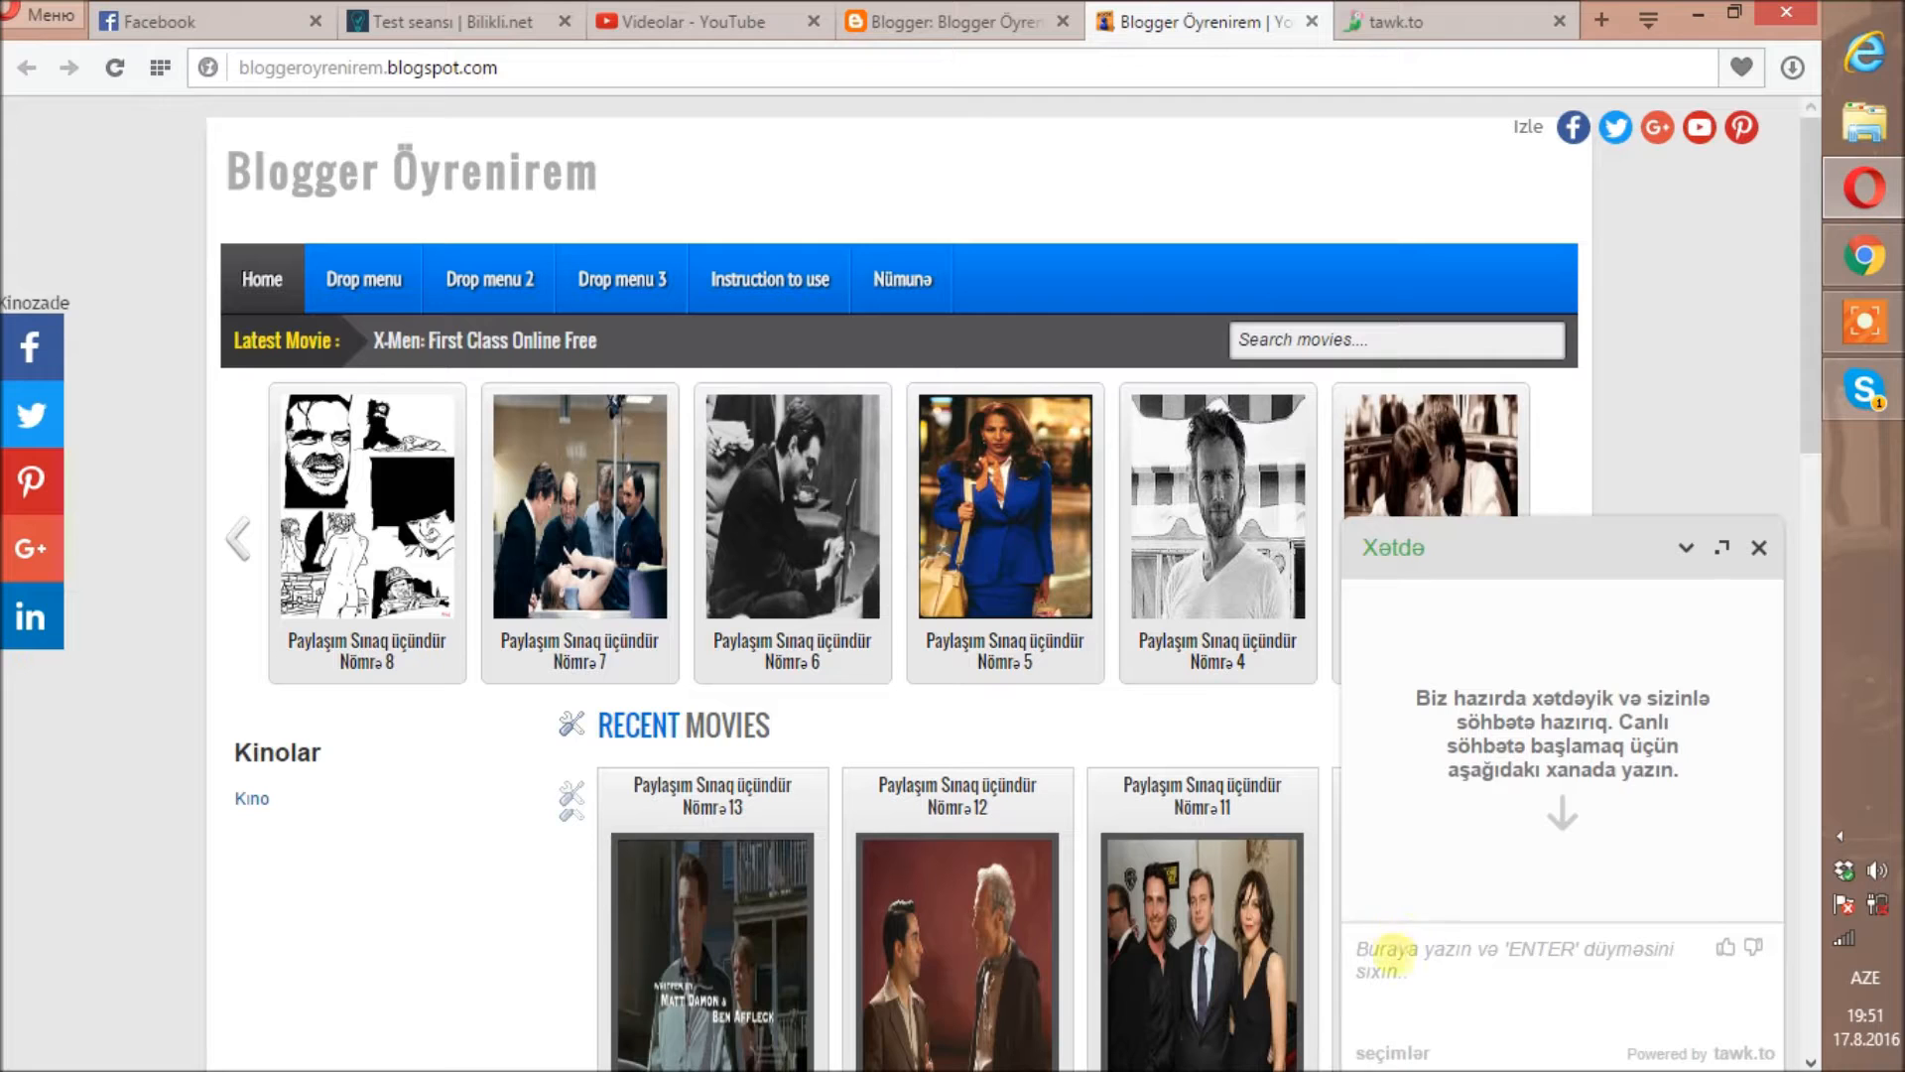
click(1400, 951)
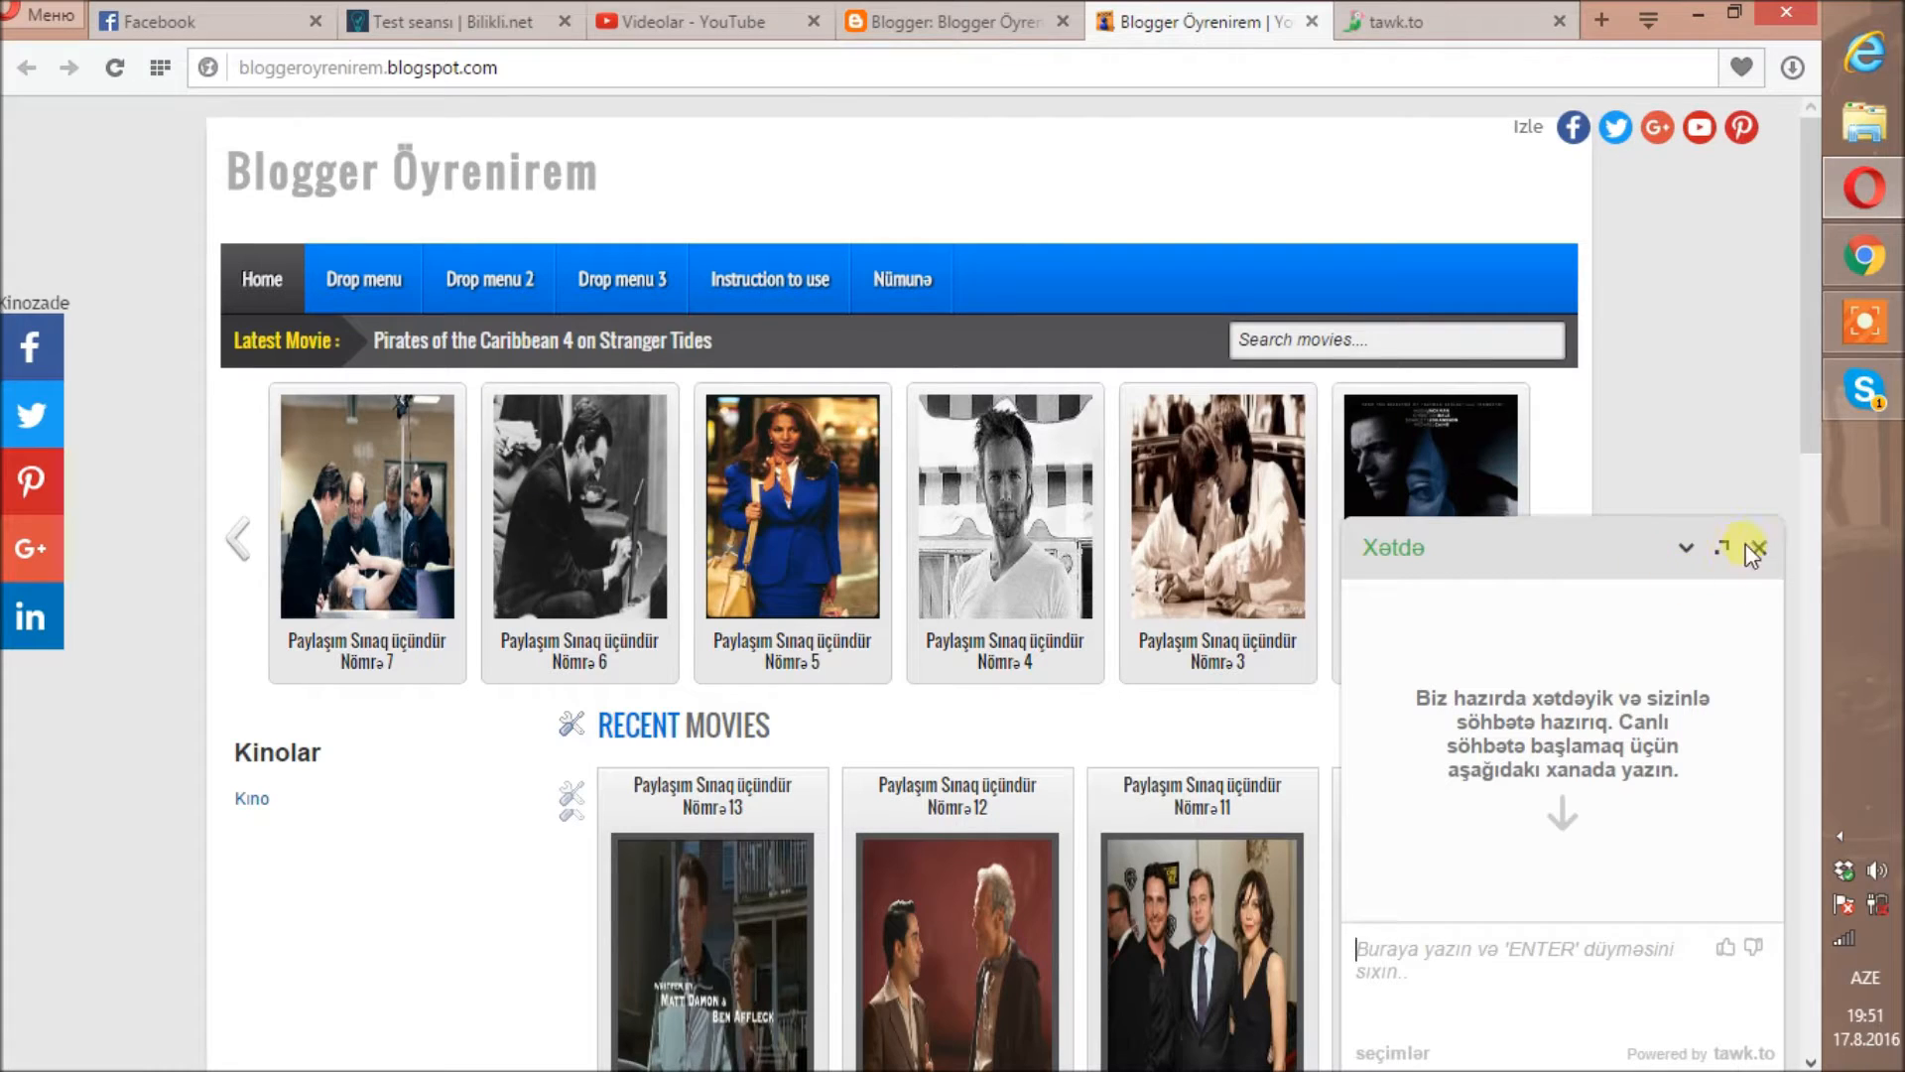
click(1757, 548)
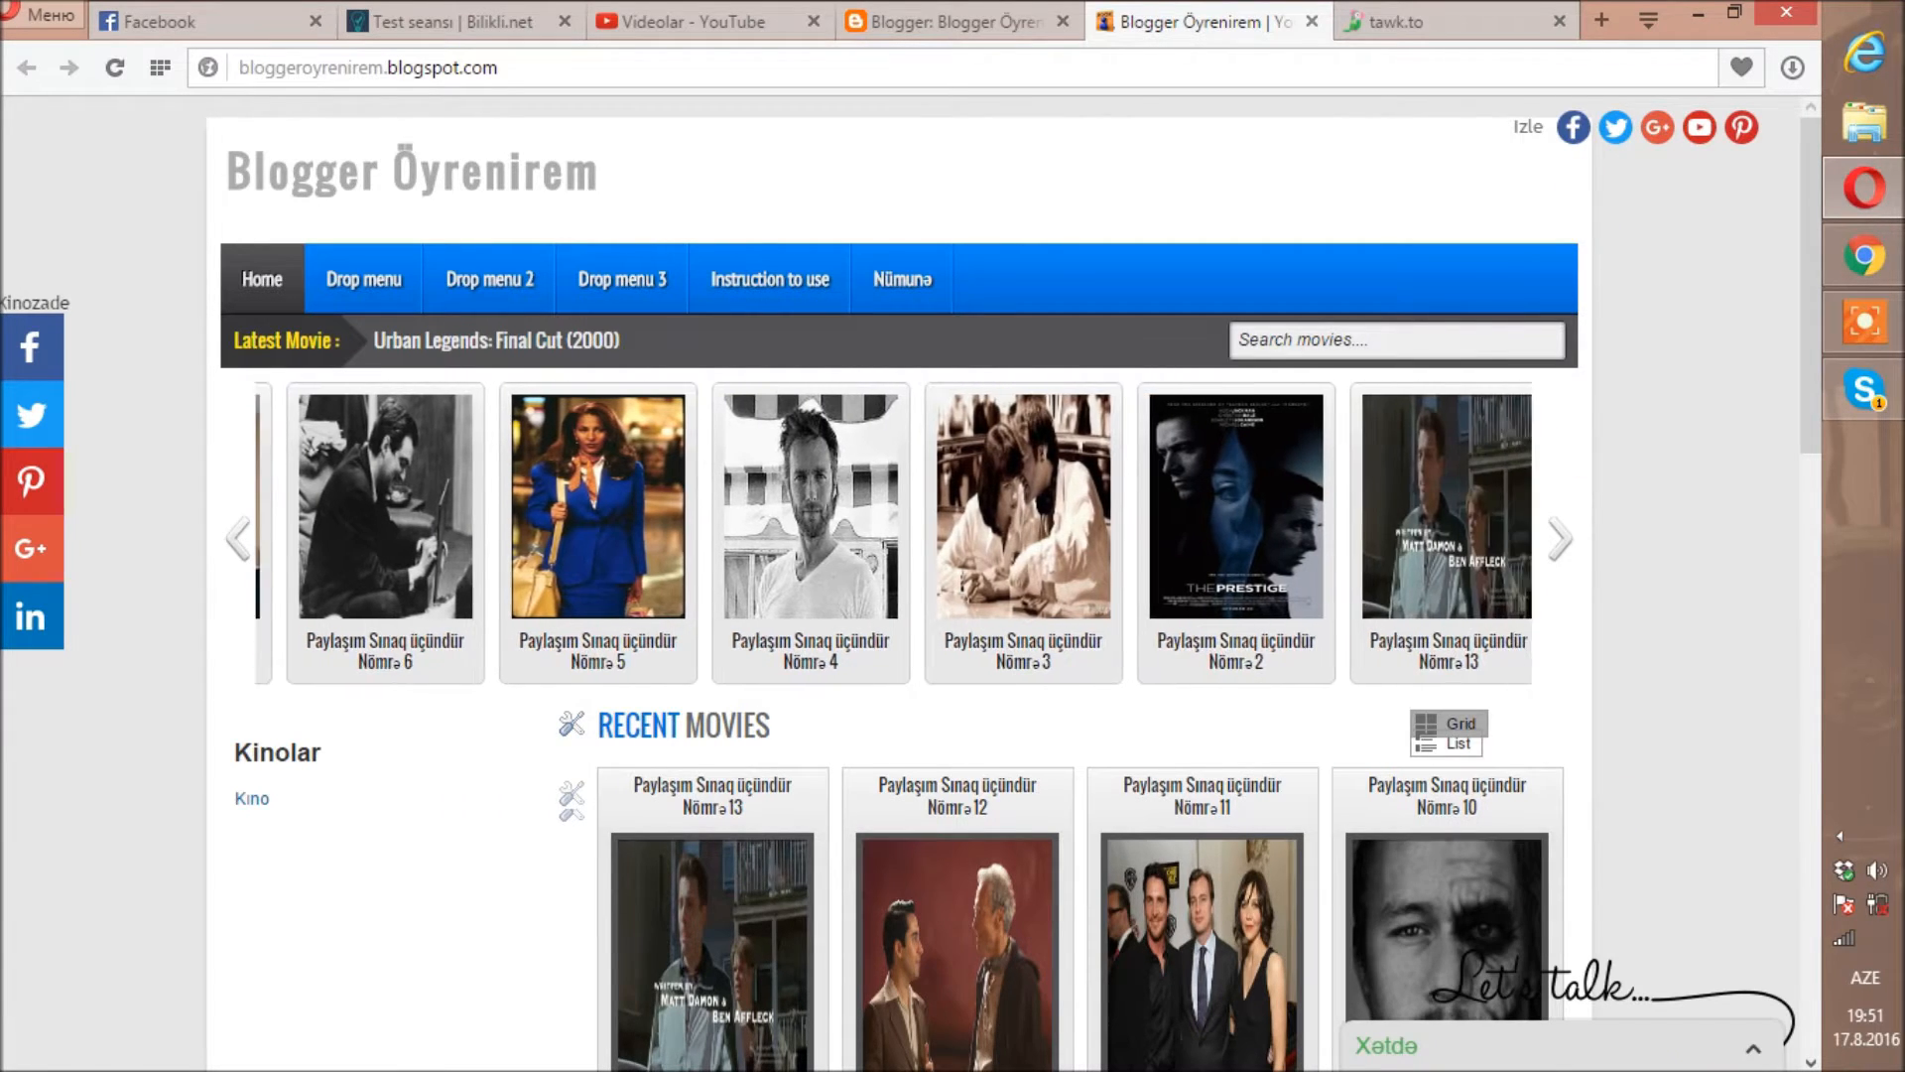
Step: Switch to the tawk.to dashboard and review the Widget Appearance settings of the Kinozade property, including colors, dimensions and bubble, without changing them
click(1389, 20)
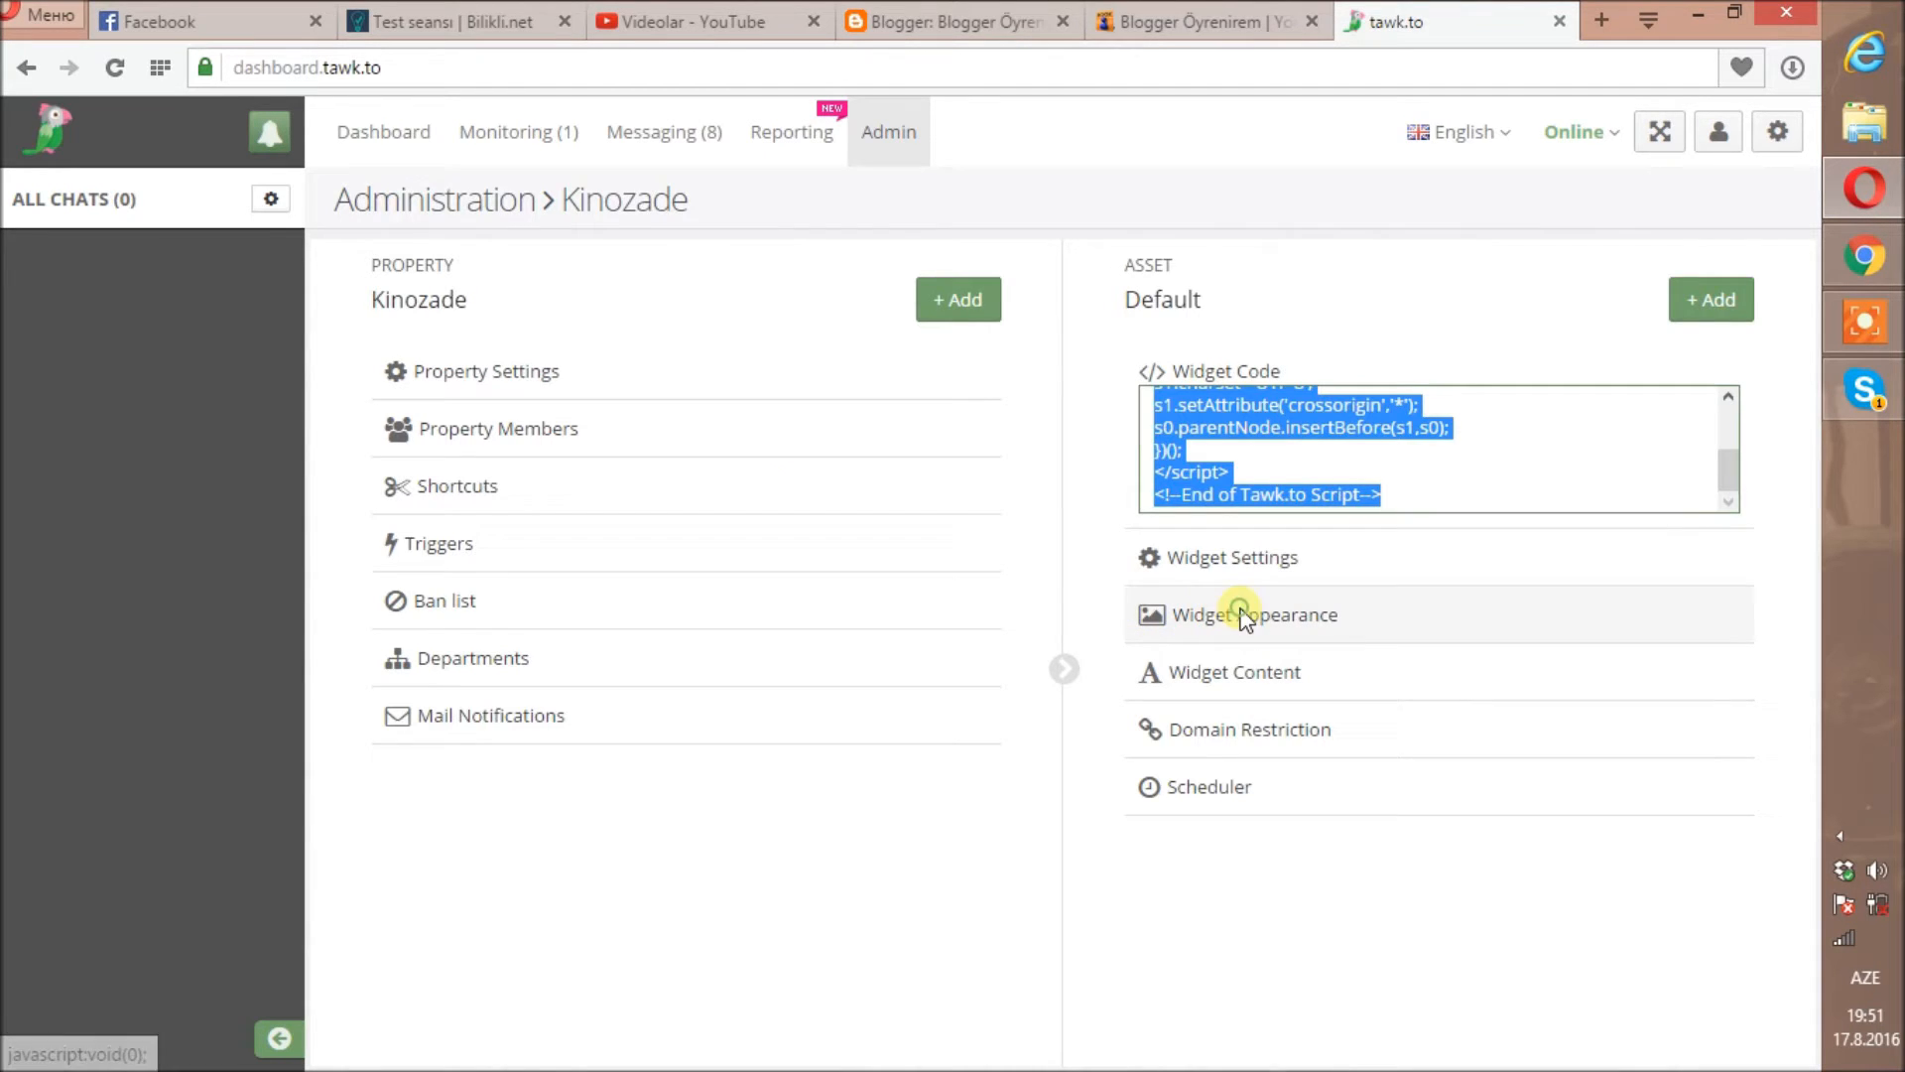
click(1229, 625)
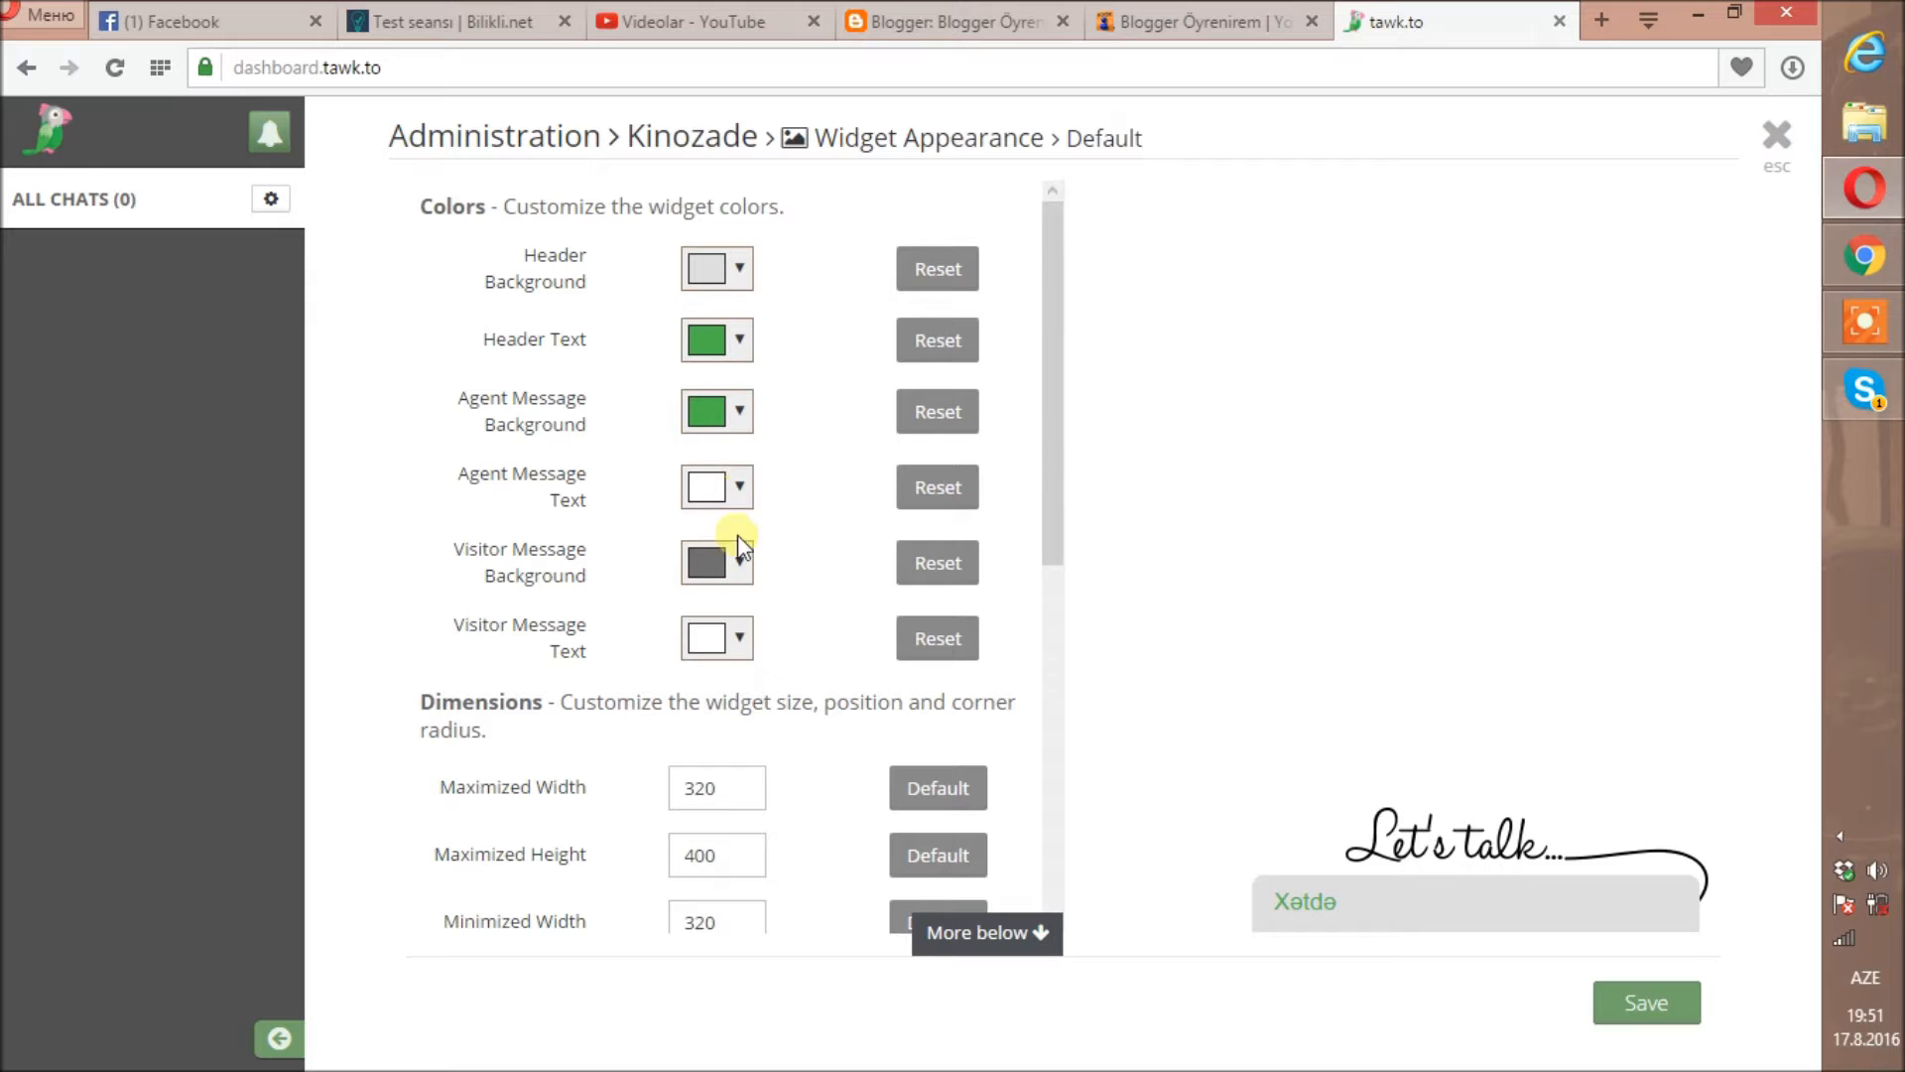
drag(1055, 318, 1042, 729)
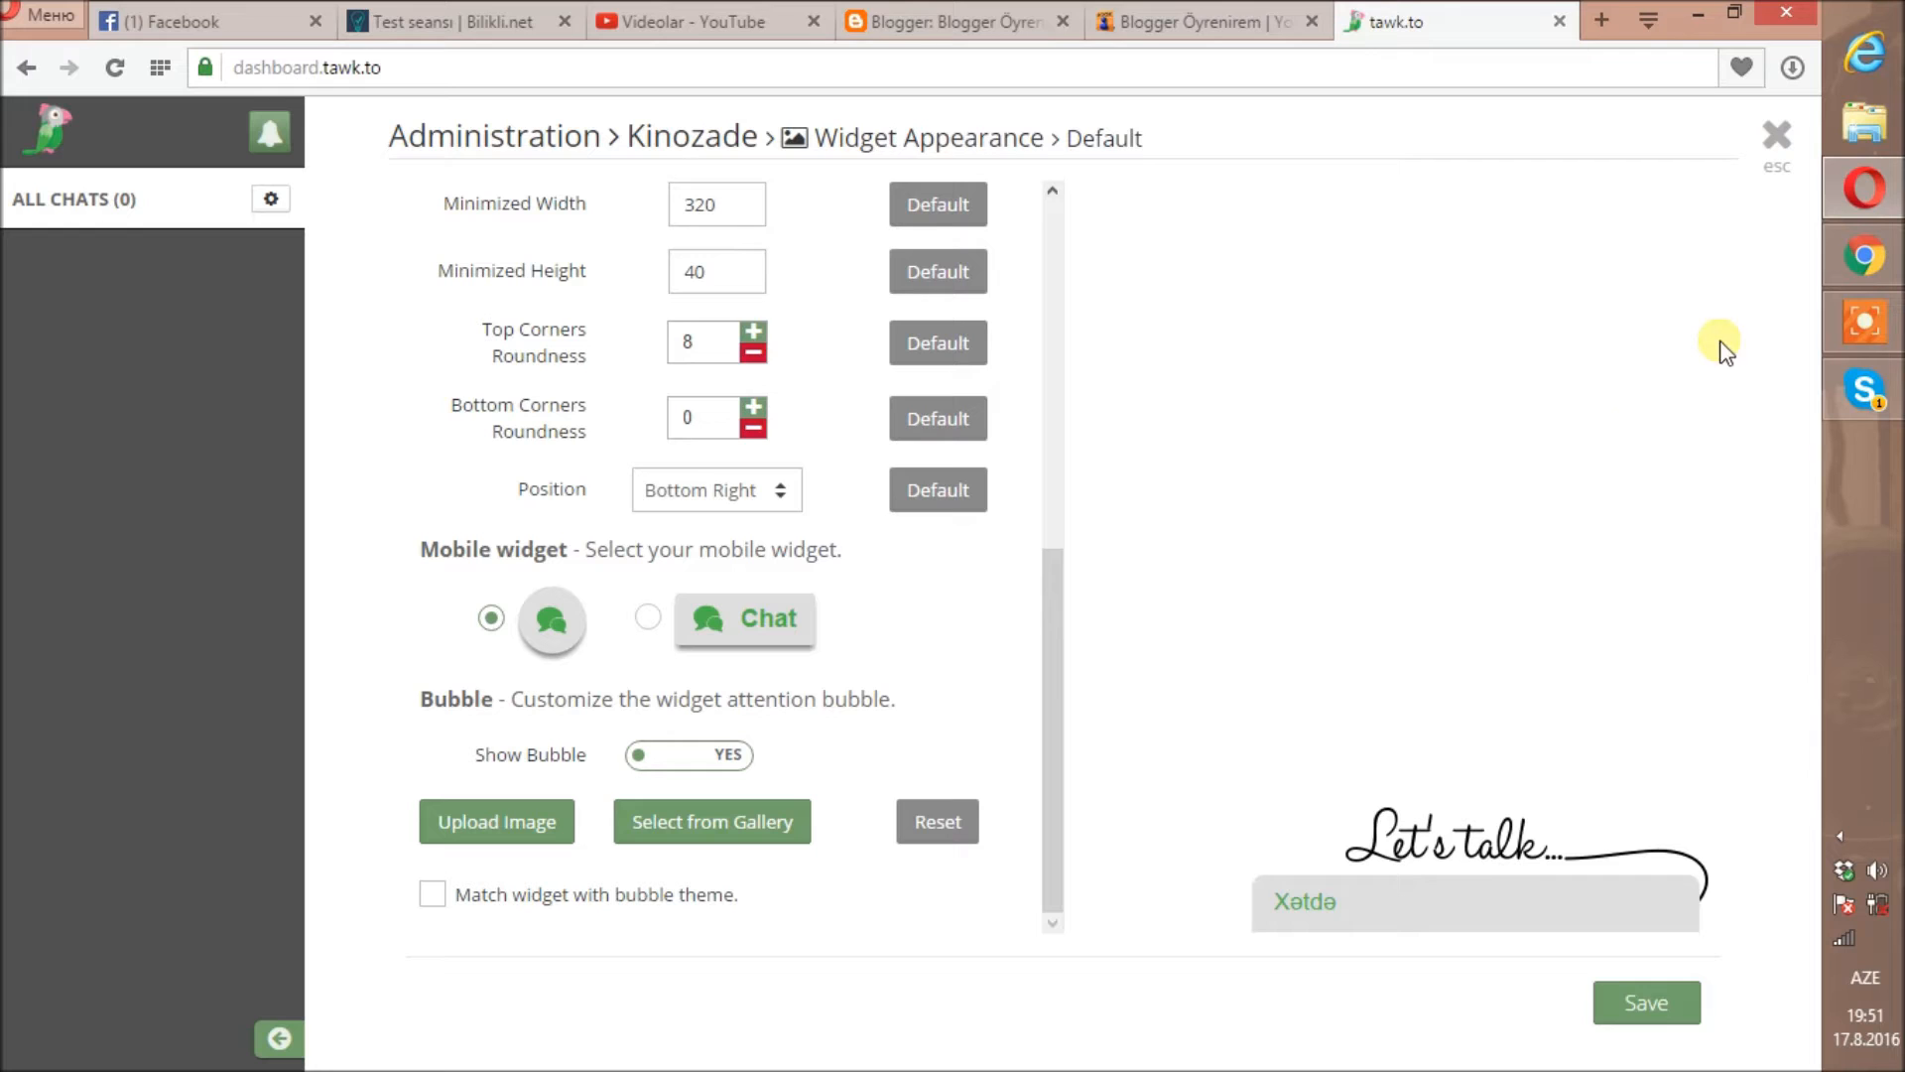
click(1776, 136)
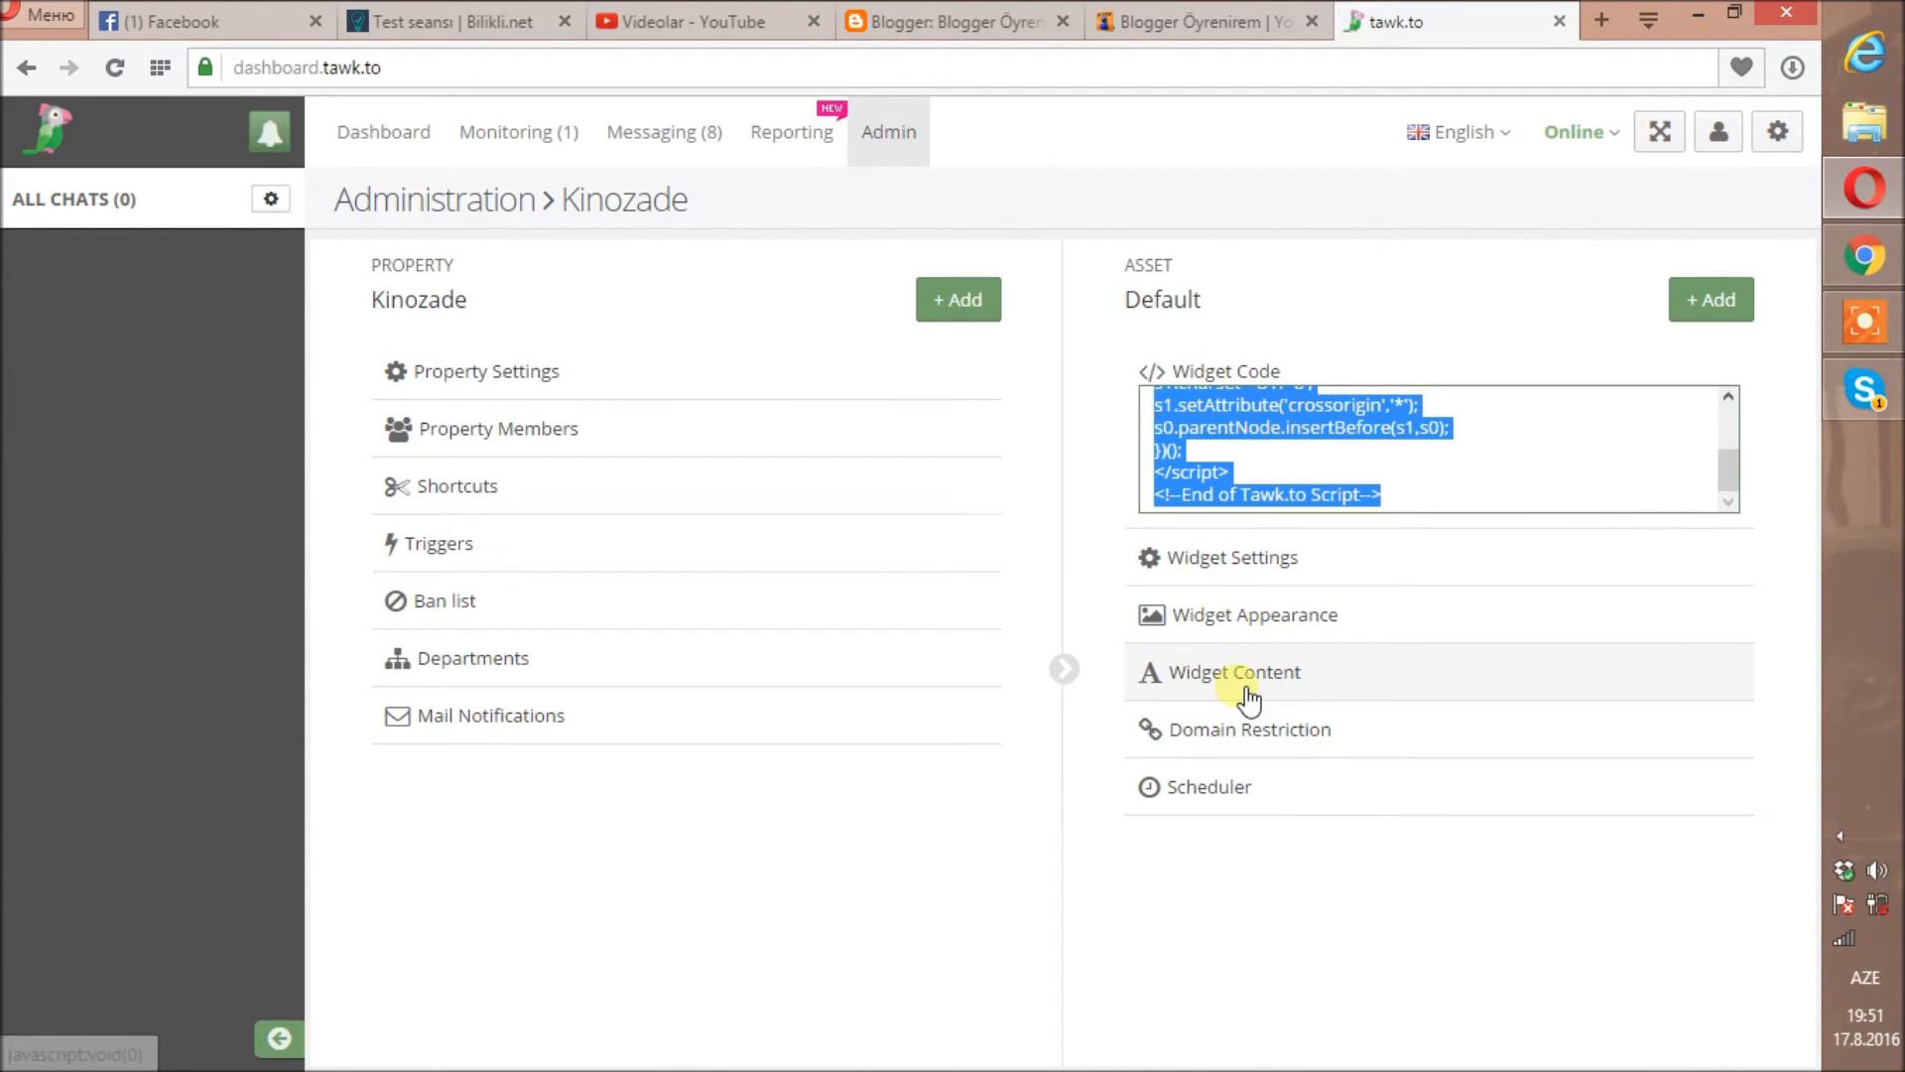
Step: Review the Kinozade Widget Content for the When Away, When Offline and Pre chat Form views, and return to When Online
click(1242, 673)
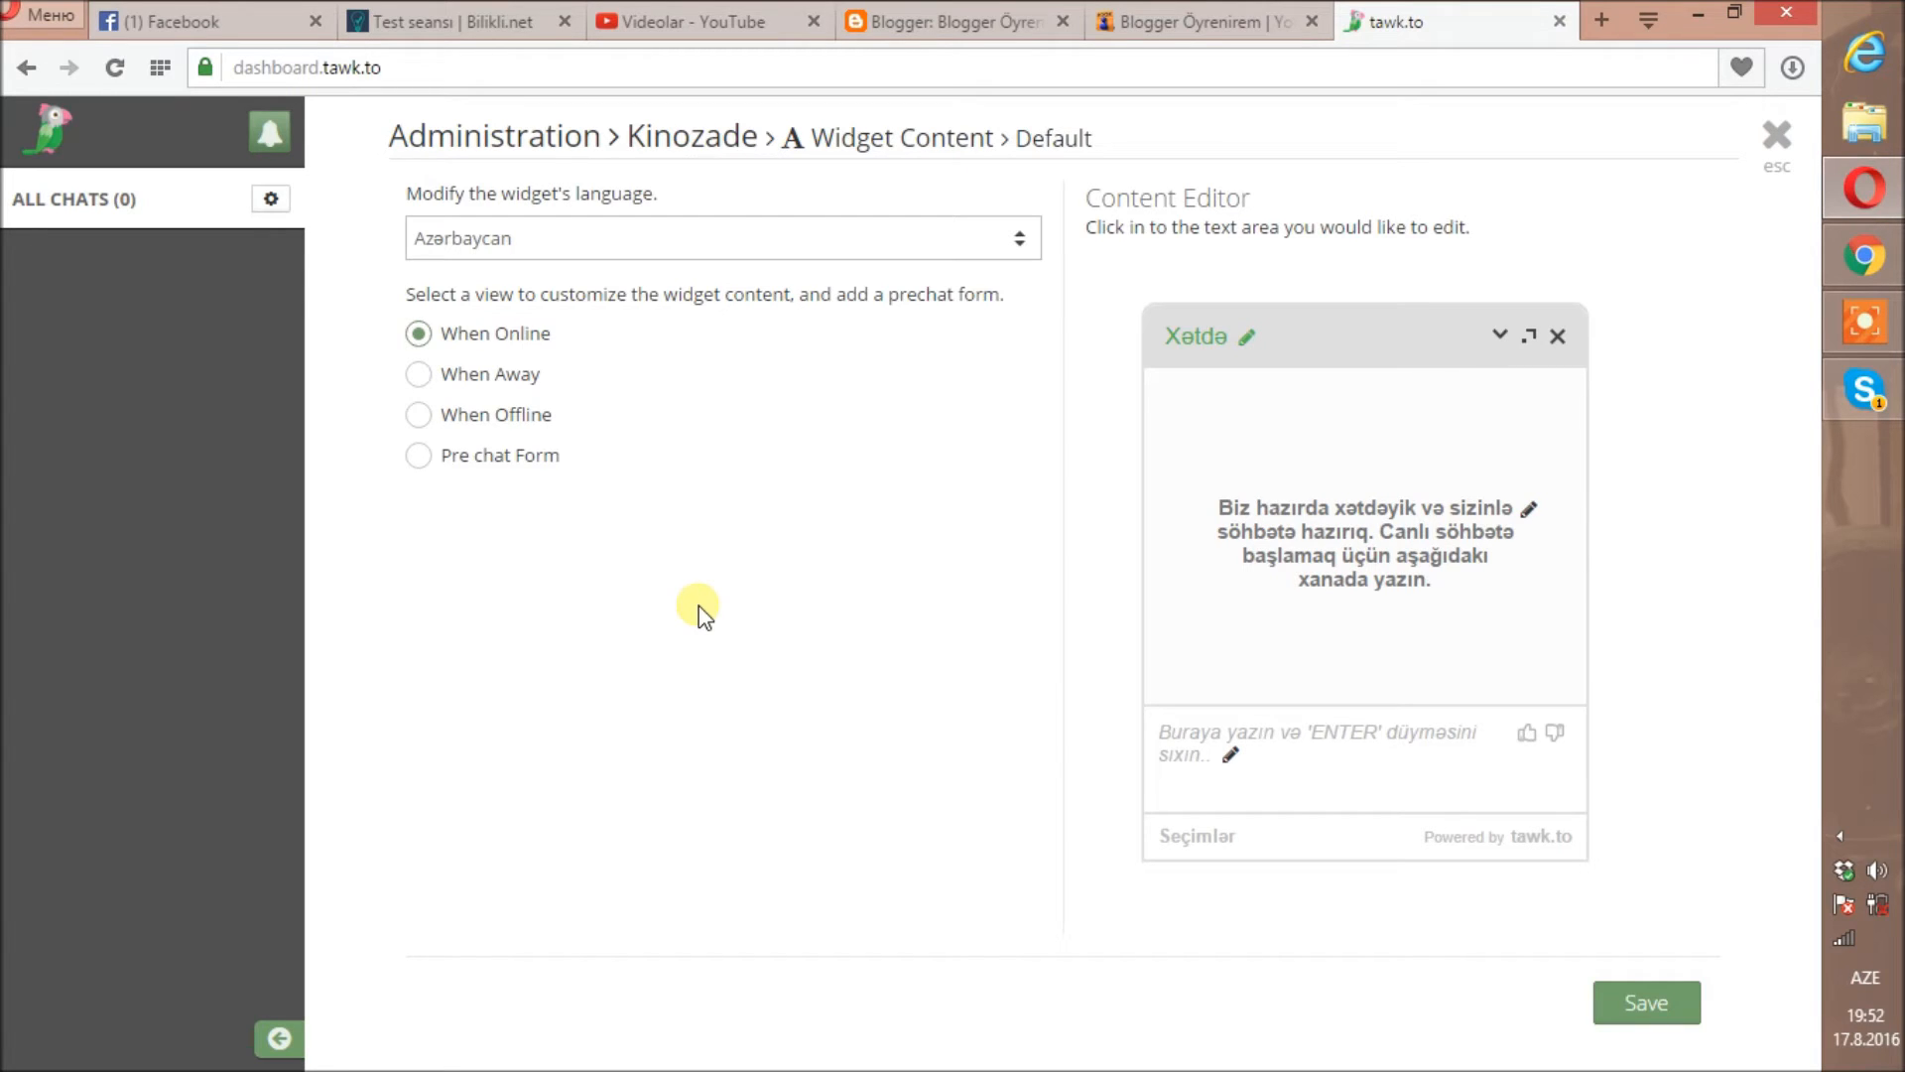
click(418, 374)
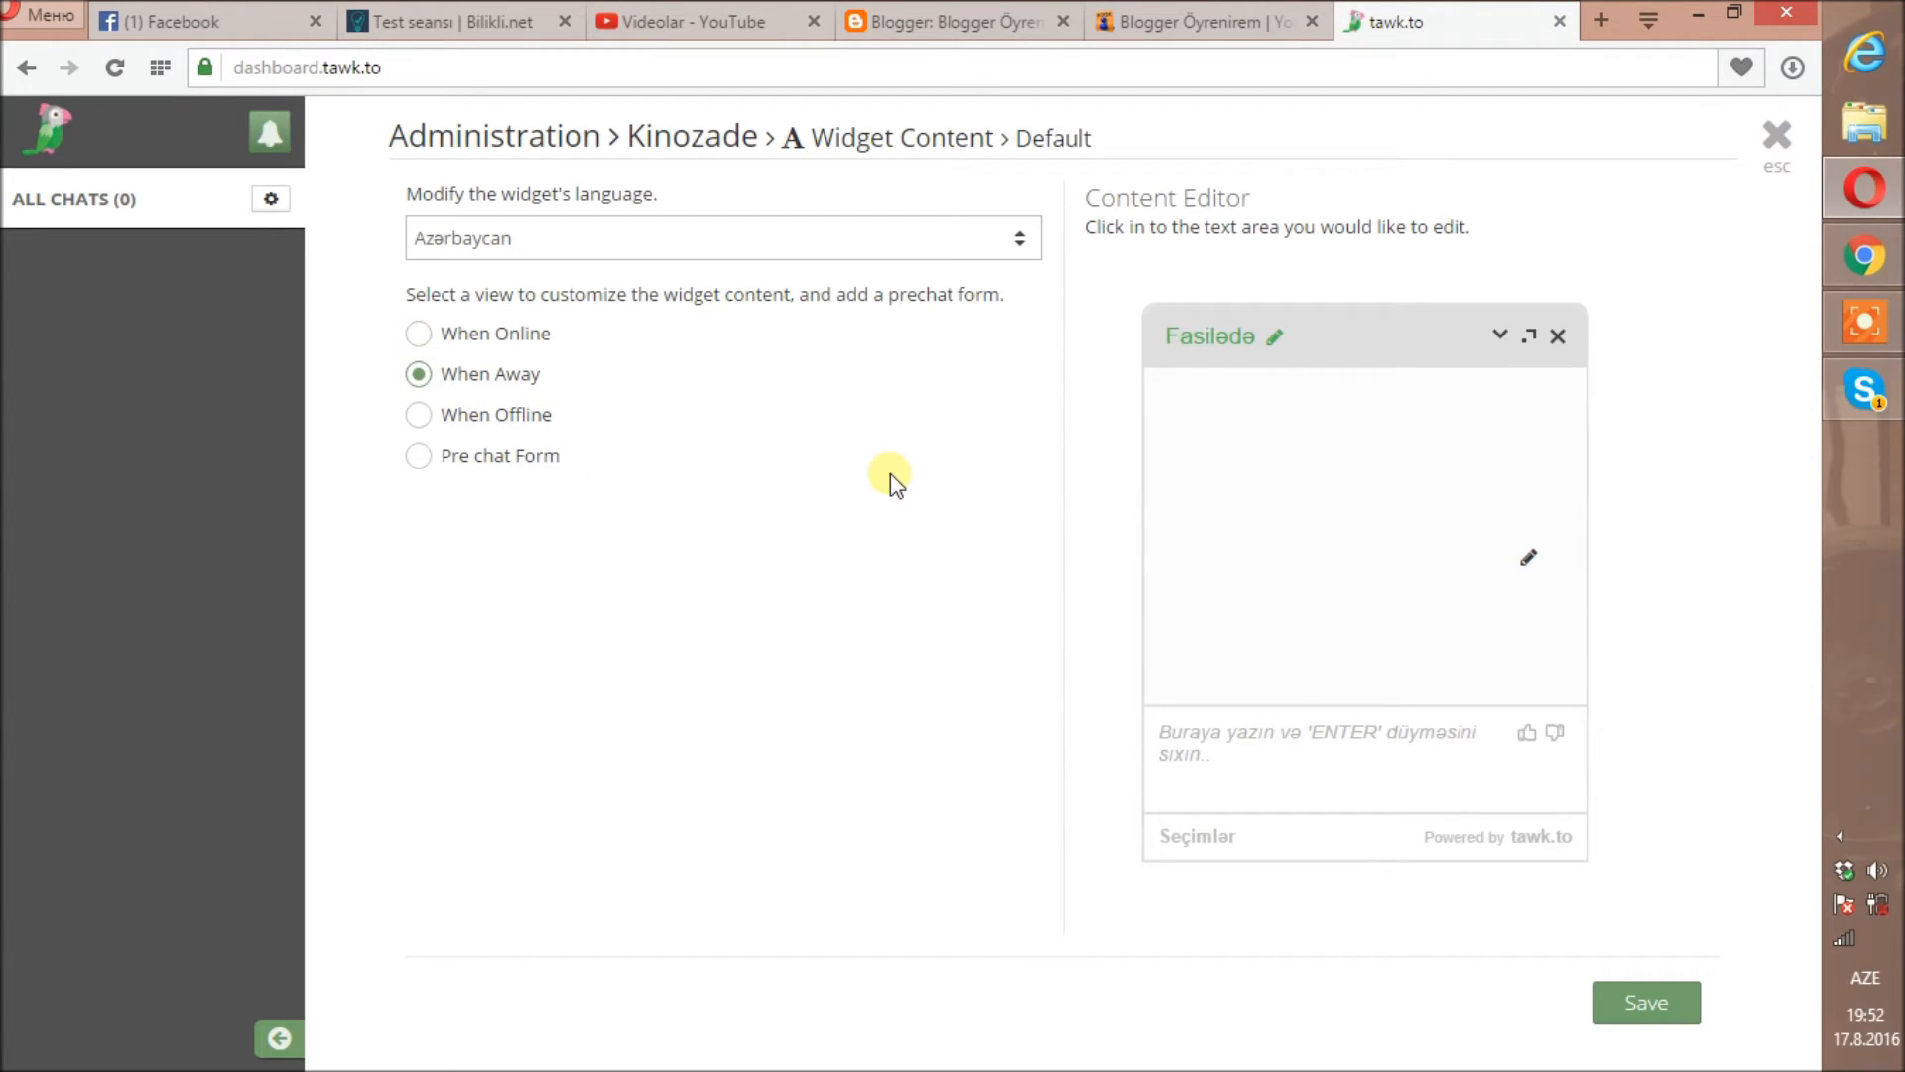
click(418, 415)
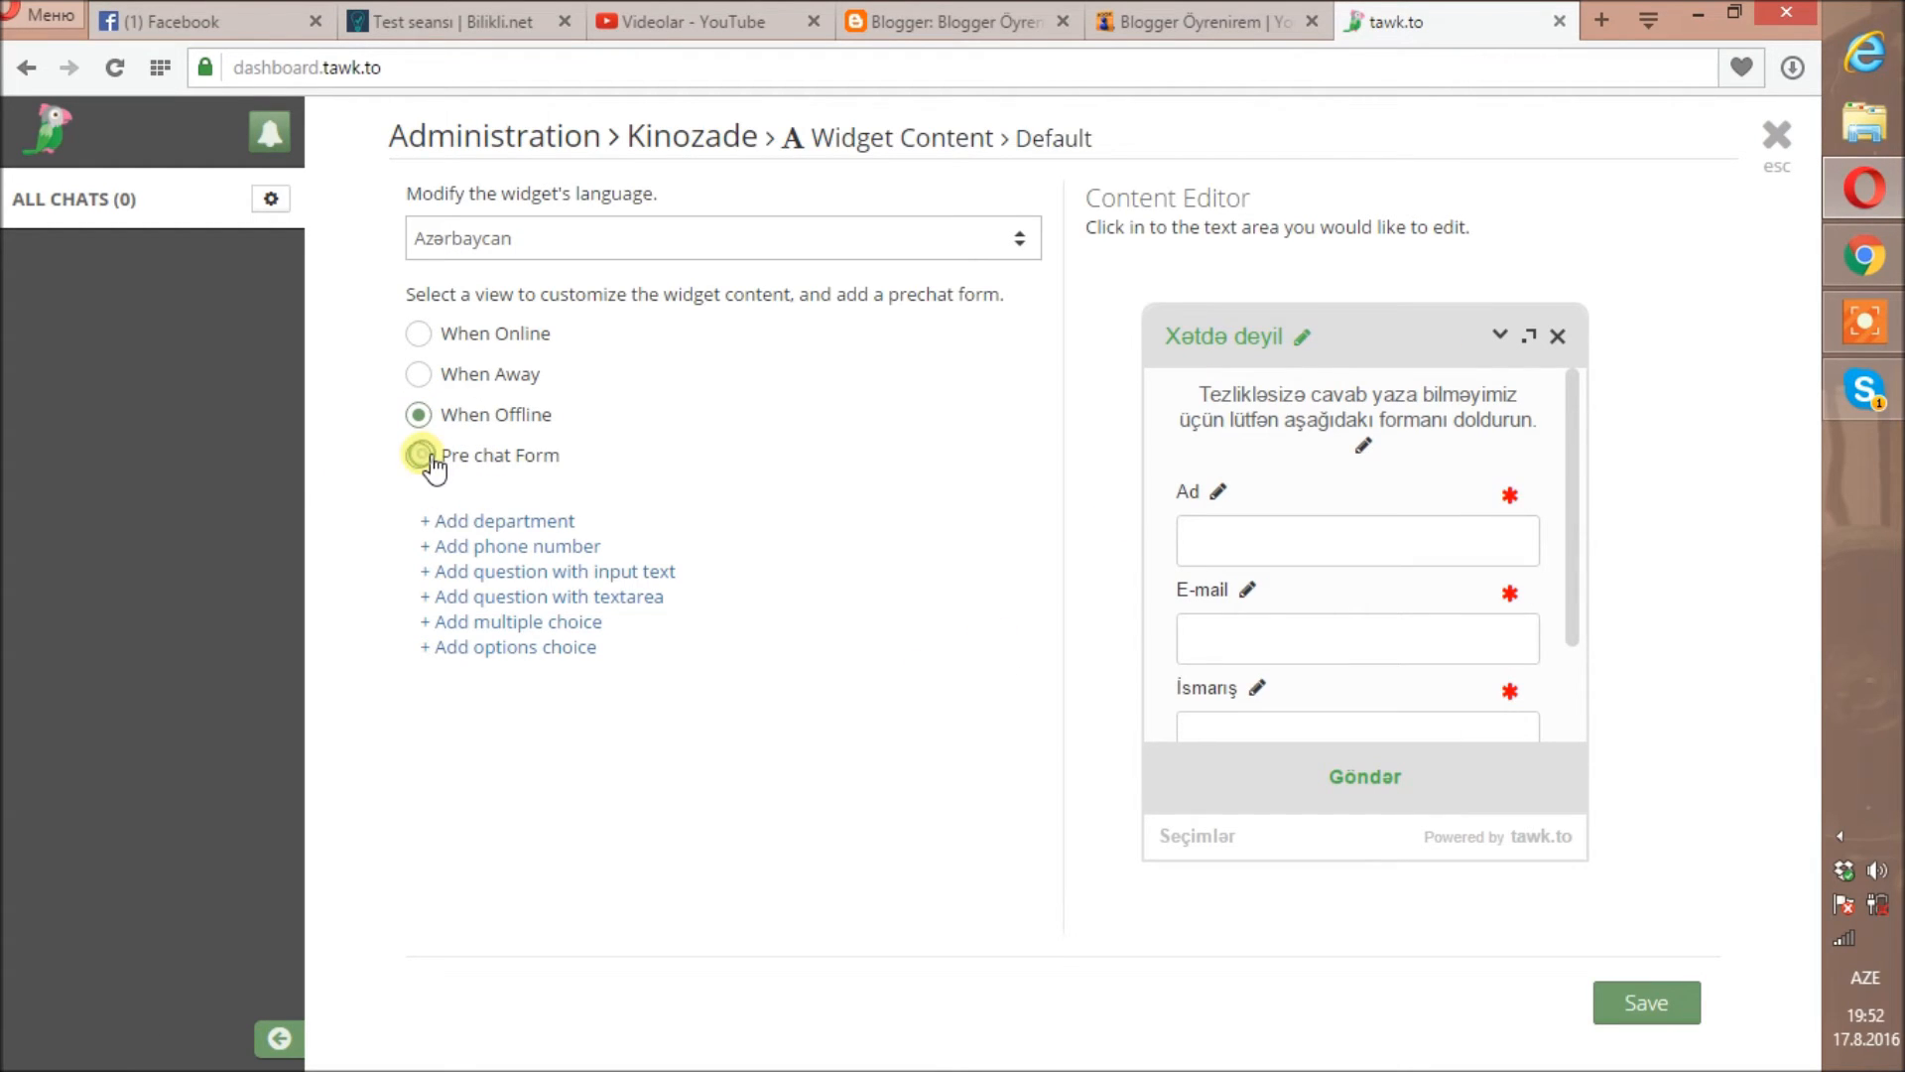
click(421, 455)
click(408, 338)
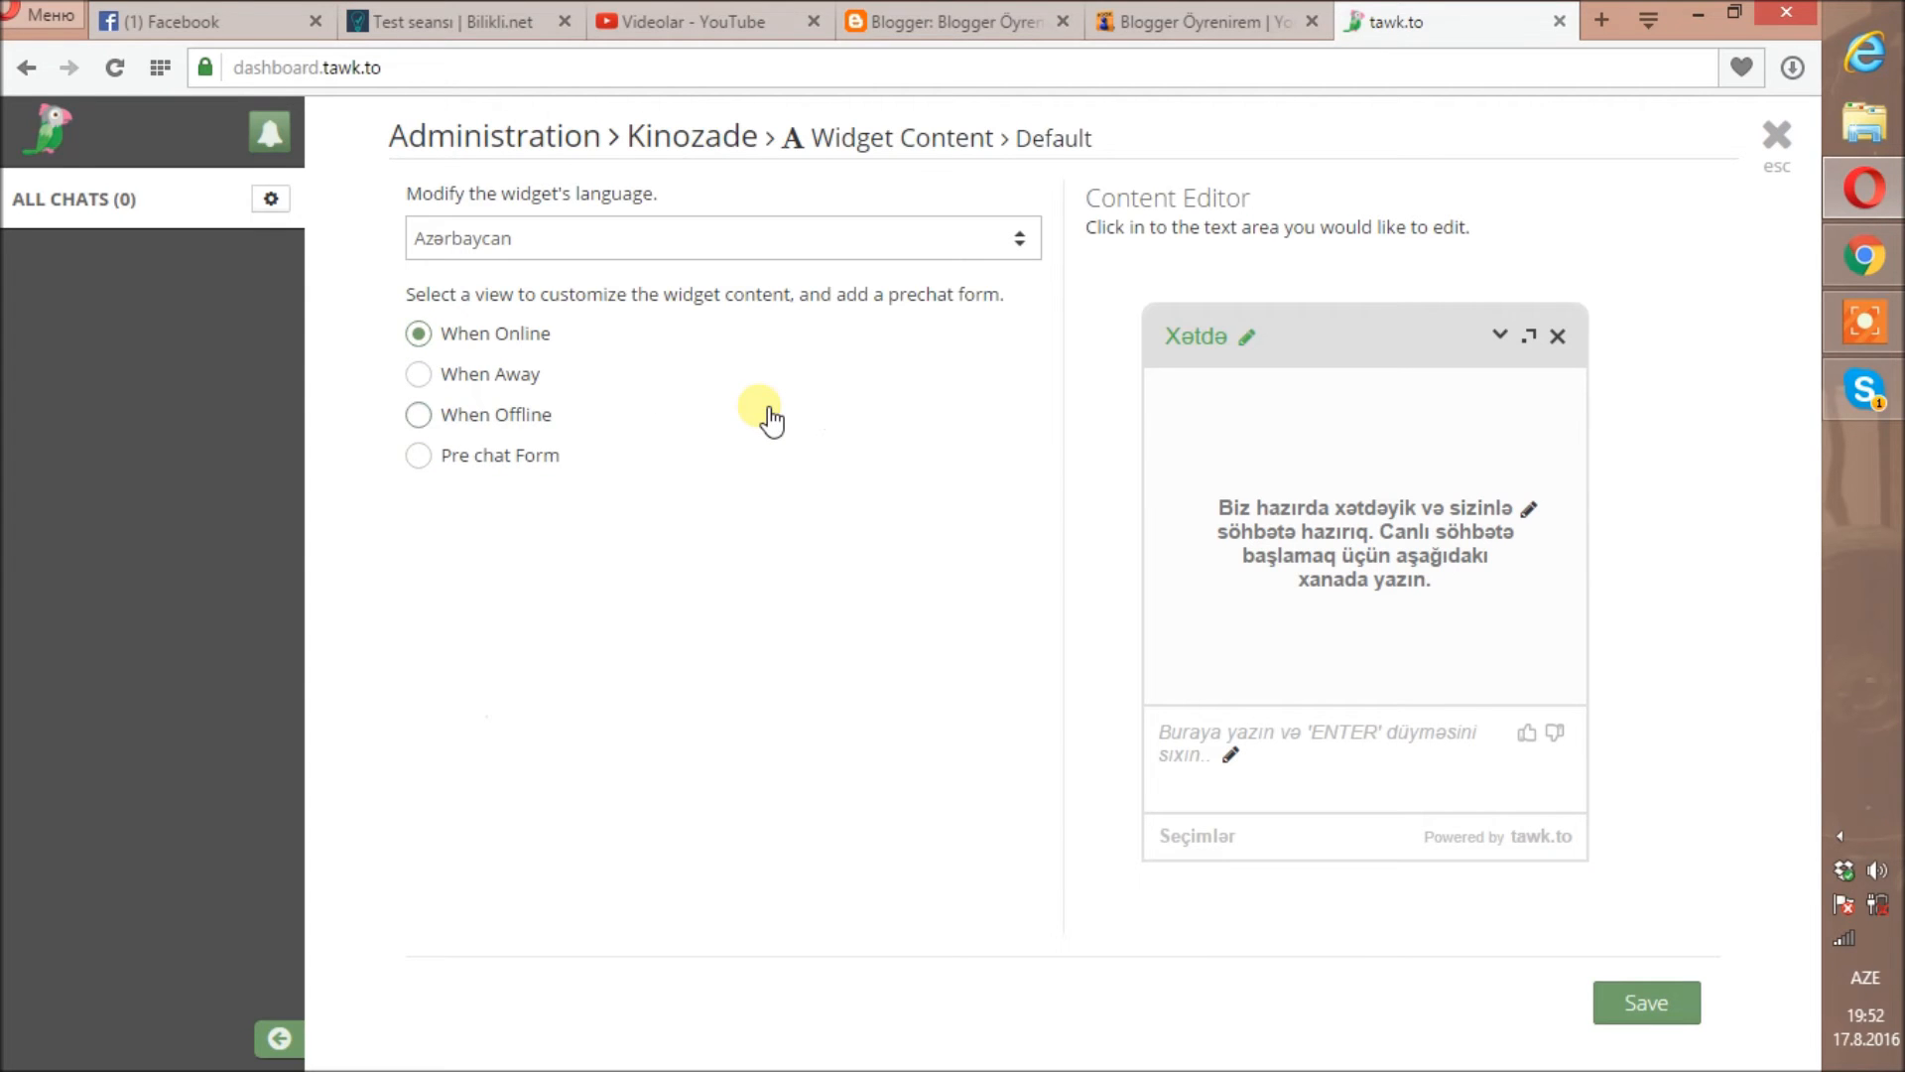
Step: Go back to the published blog and send the test message "salam" through its chat widget
click(1114, 21)
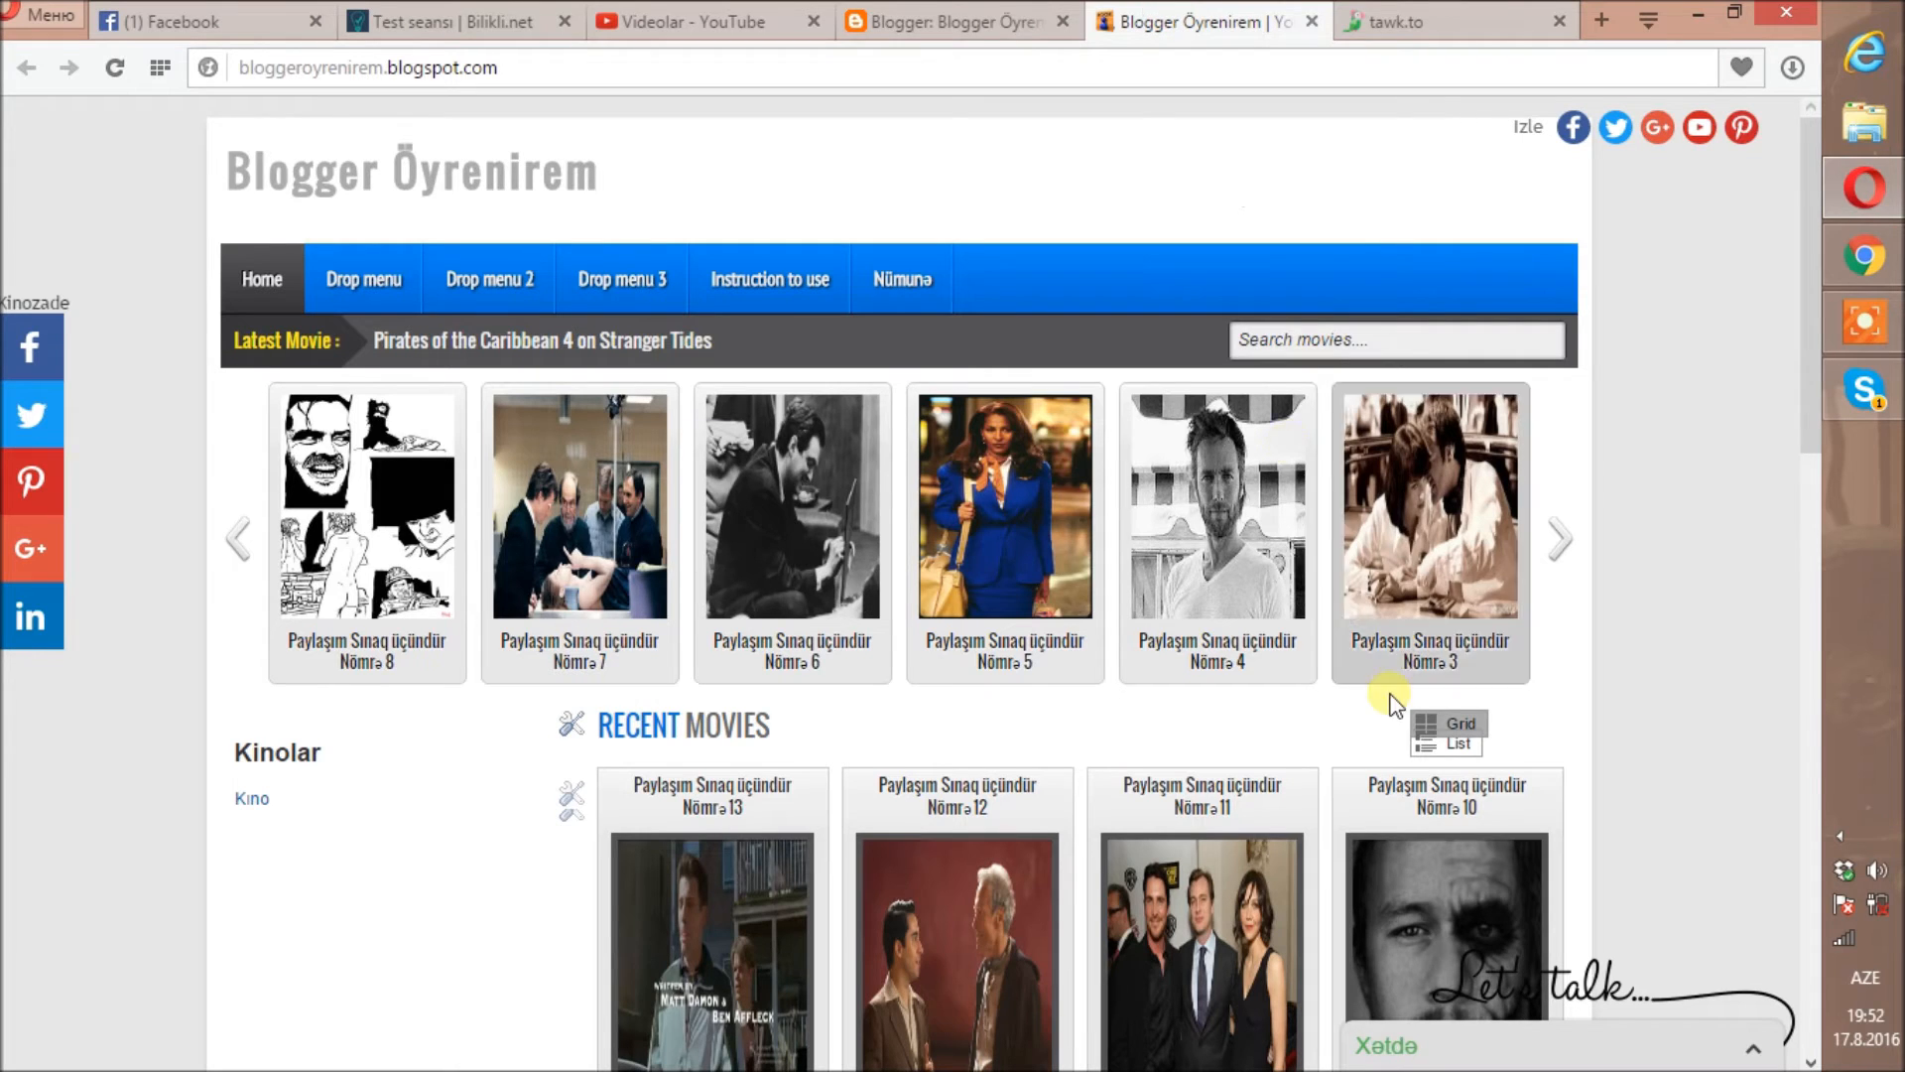
click(1553, 1048)
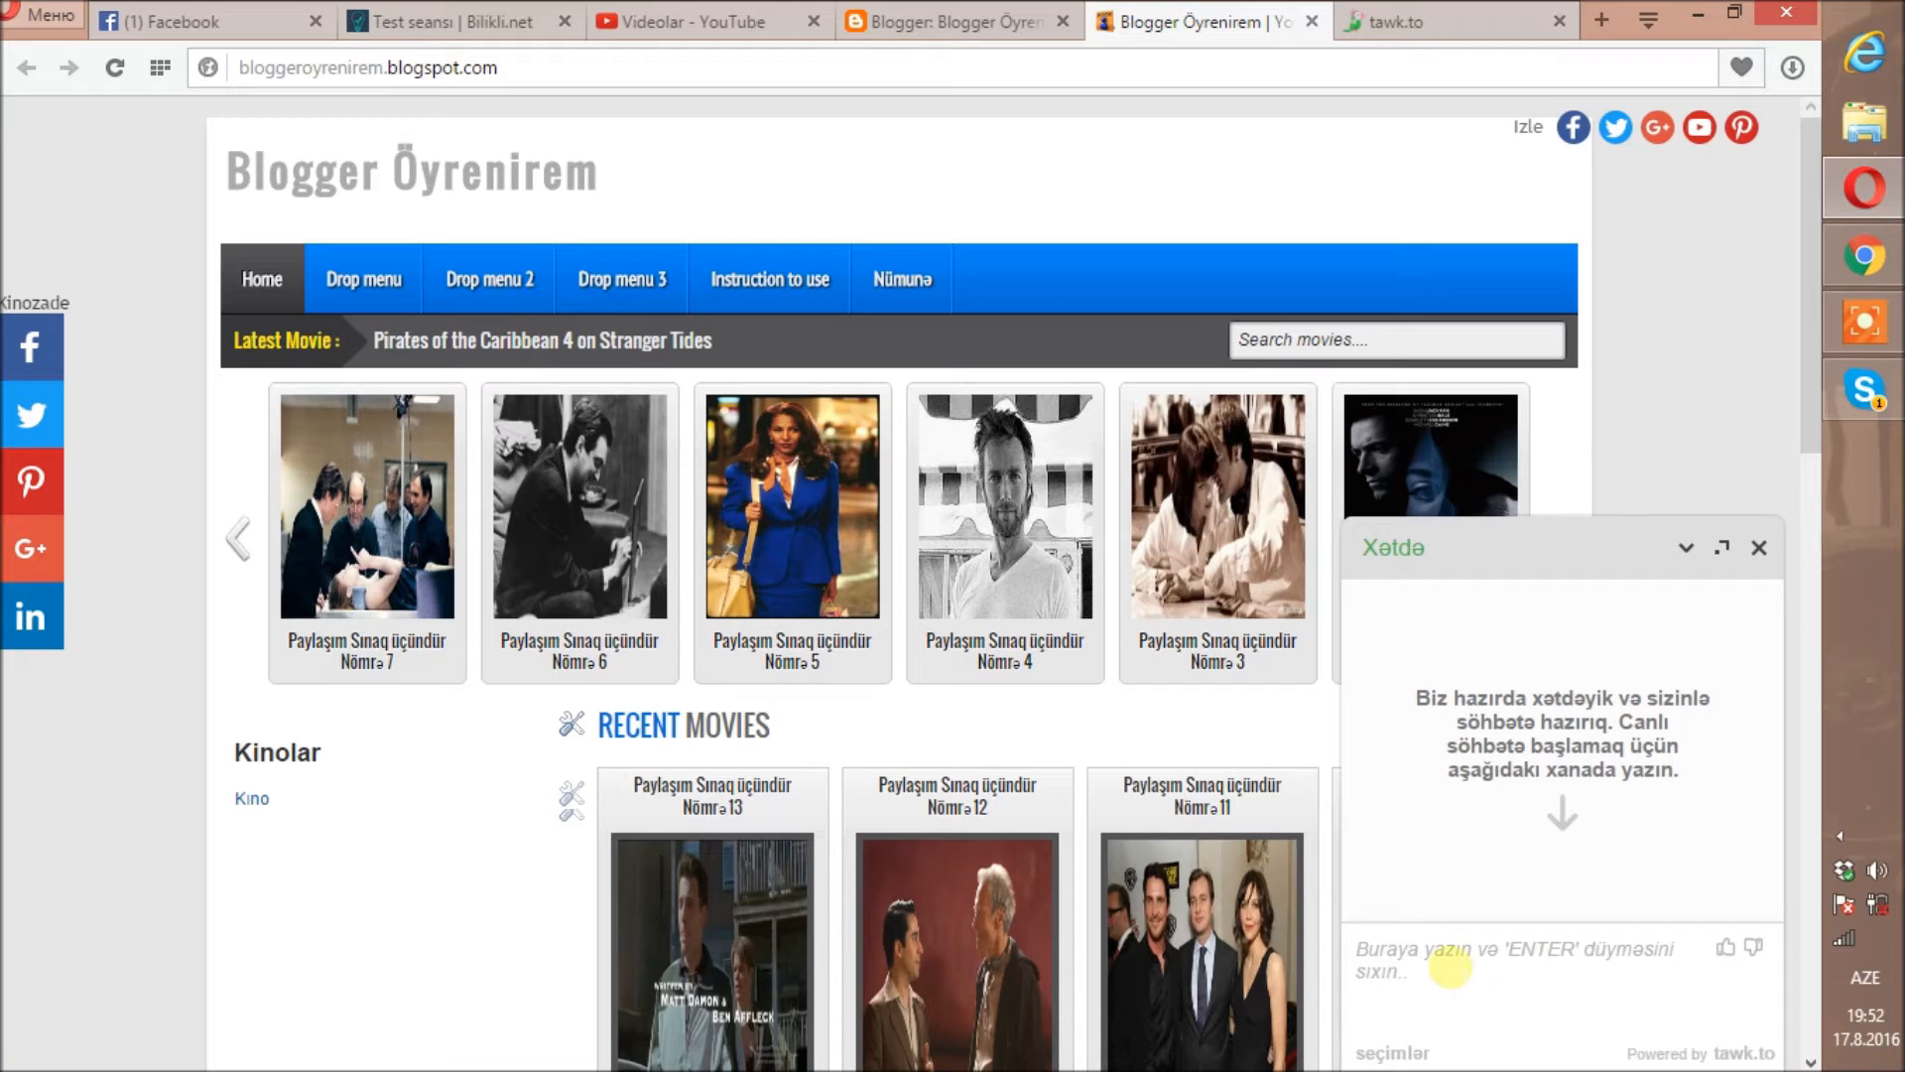
text(sal)
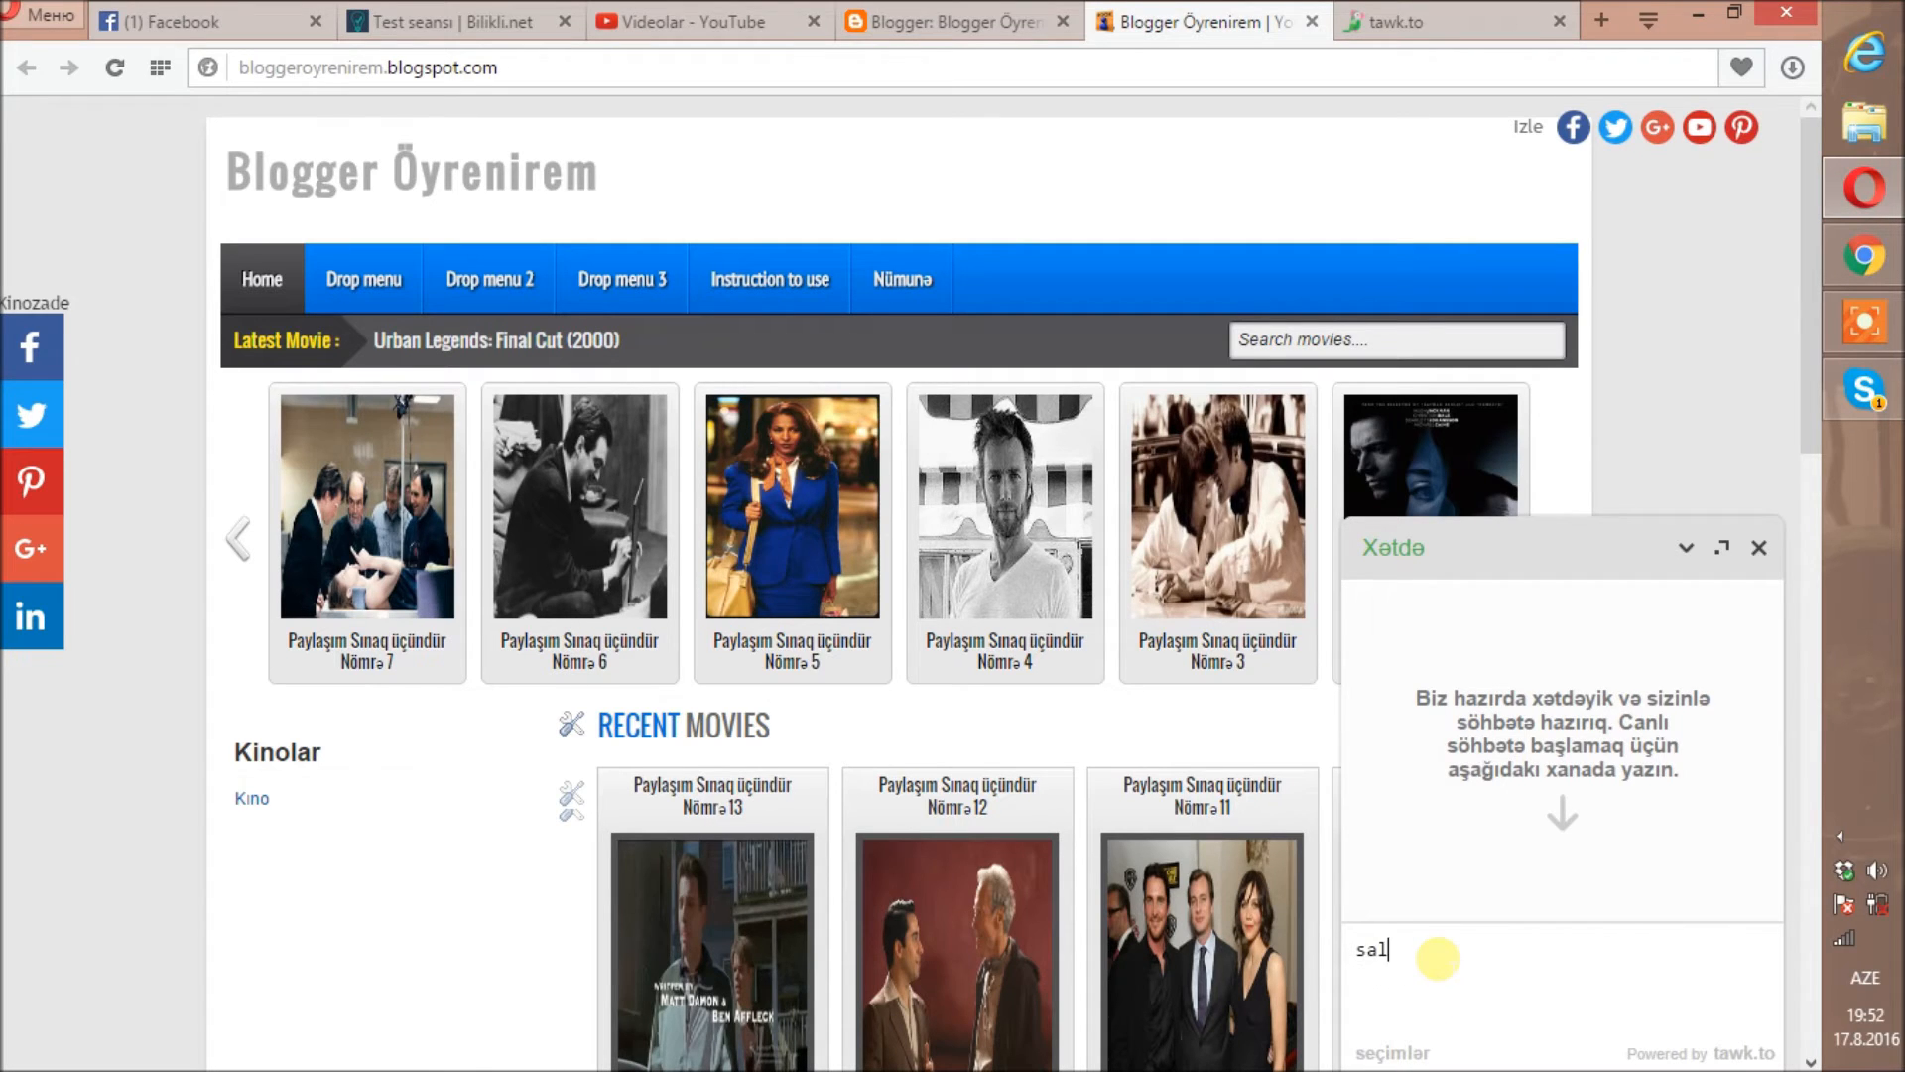
text(am)
key(Return)
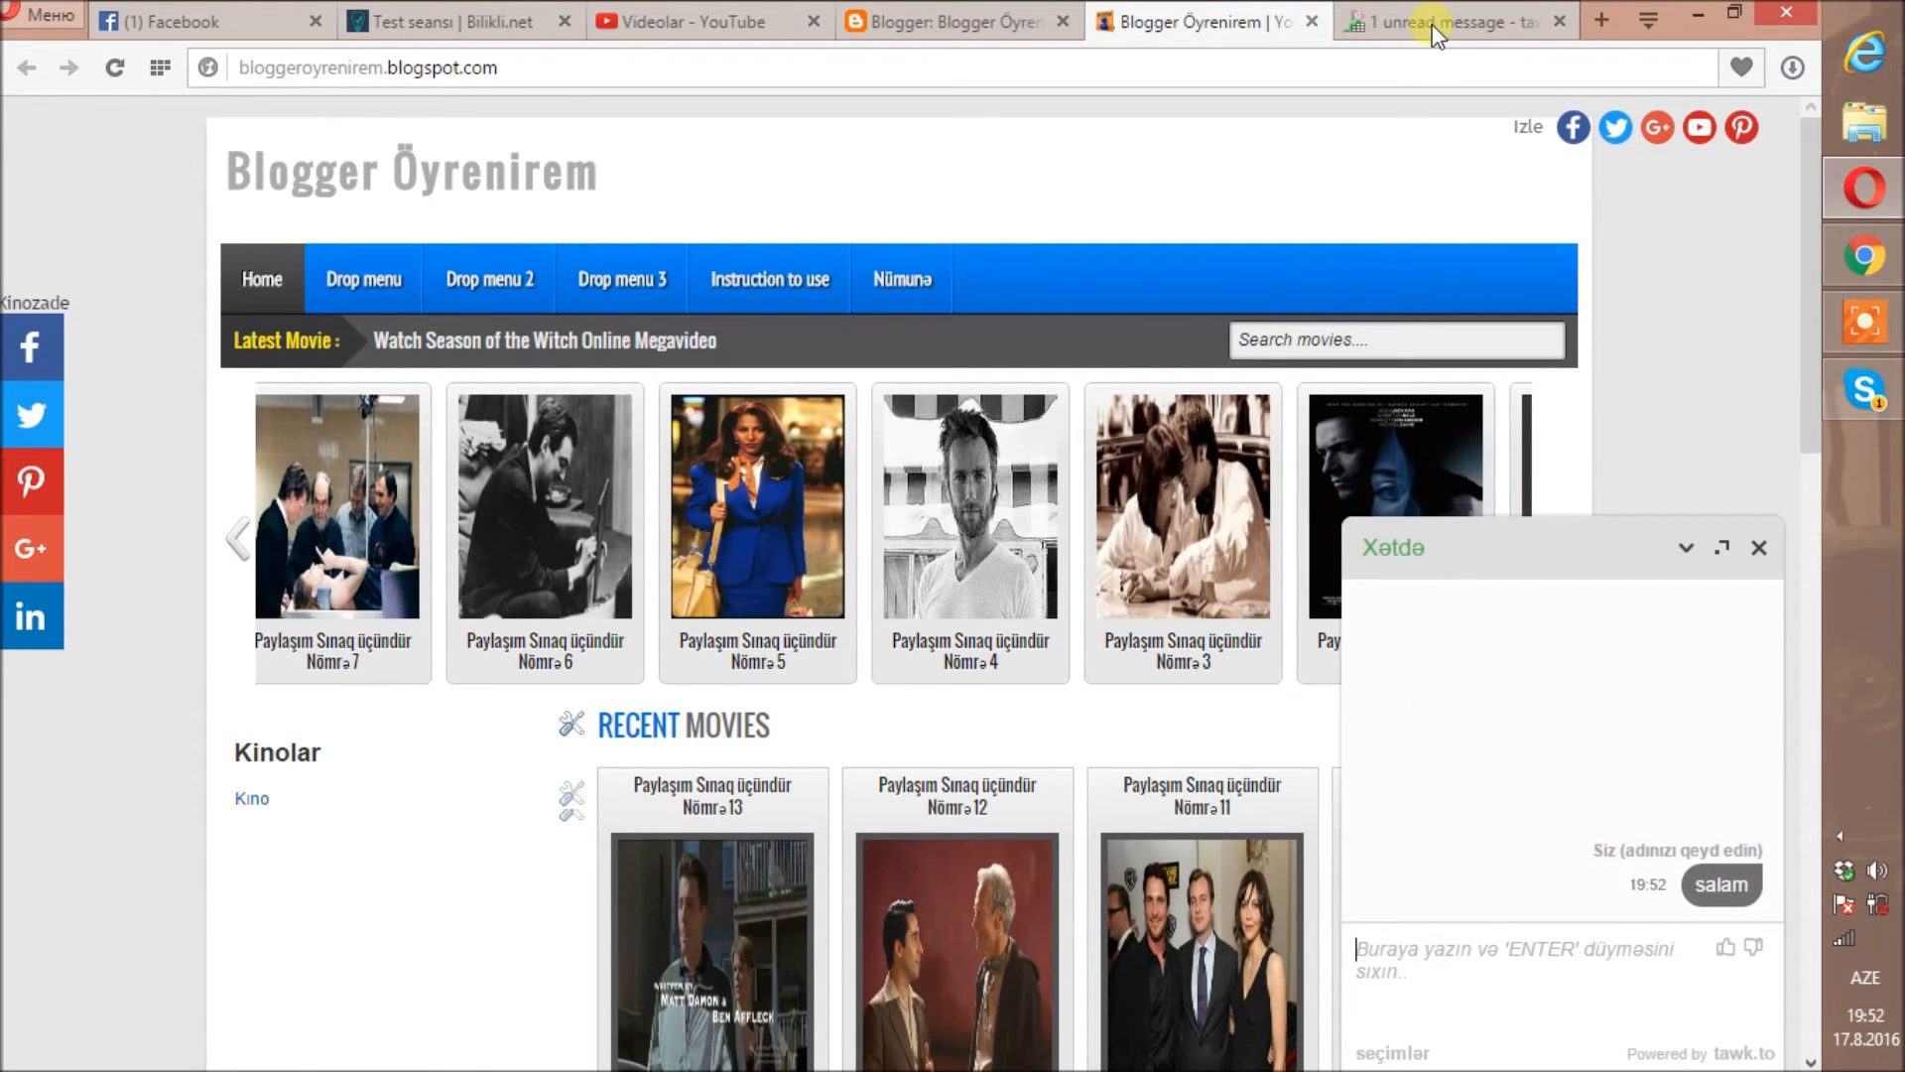
Step: Switch to the tawk.to dashboard, open the incoming Kinozade chat and examine the visitor's message
click(1439, 24)
mouse_move(137, 291)
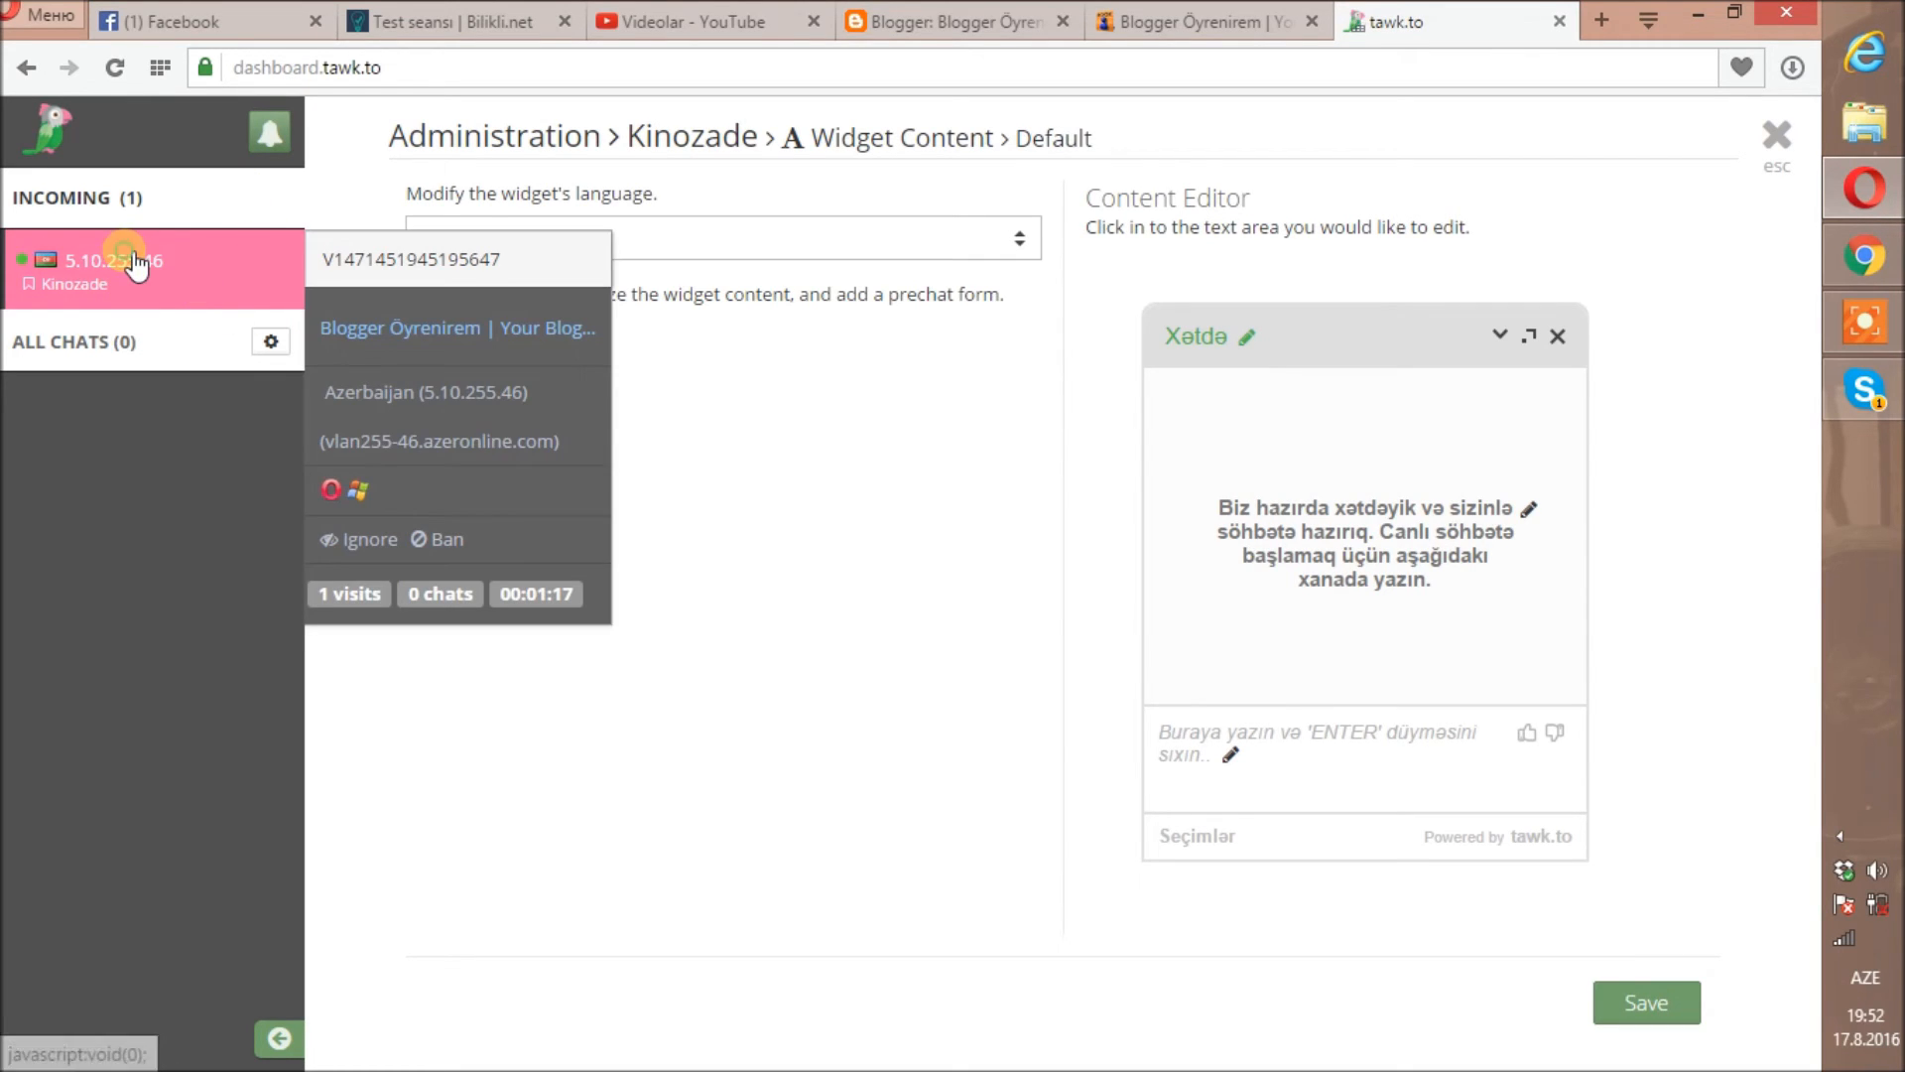
click(137, 266)
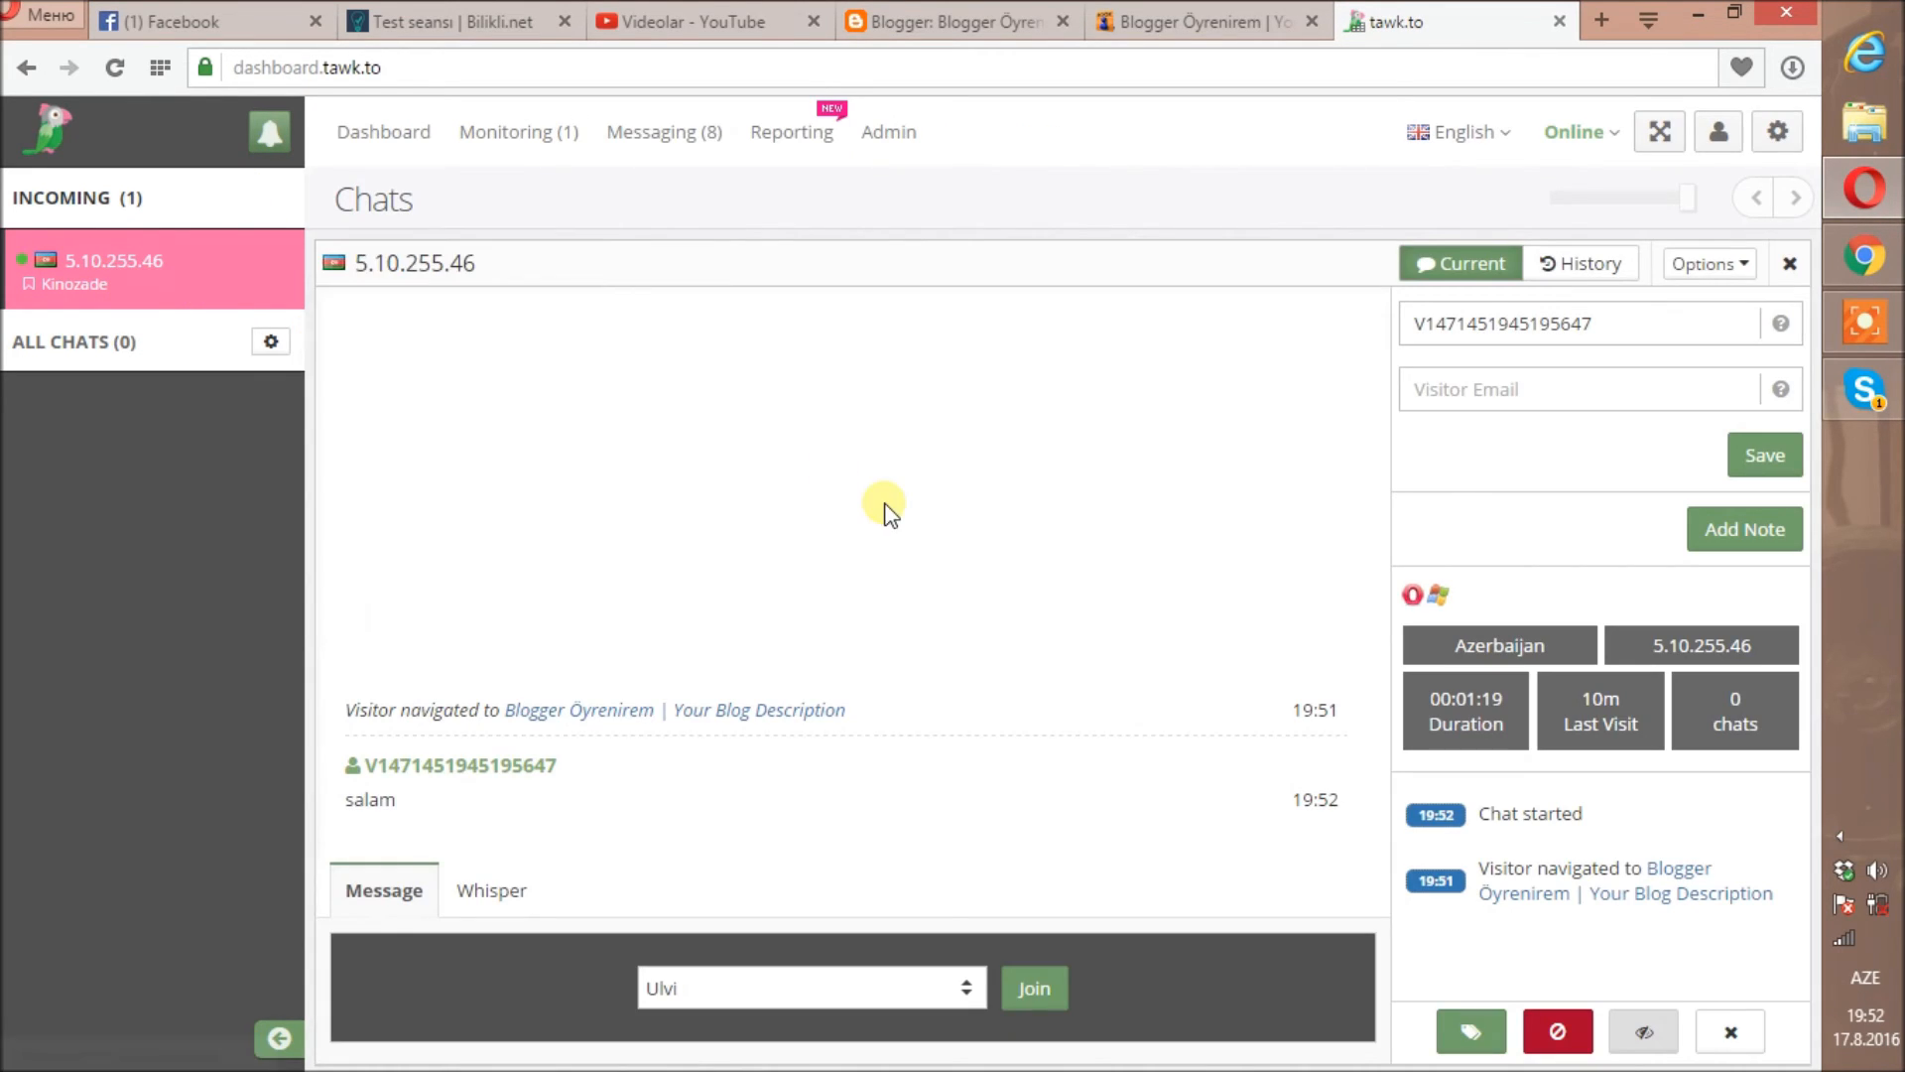
drag(417, 809, 332, 799)
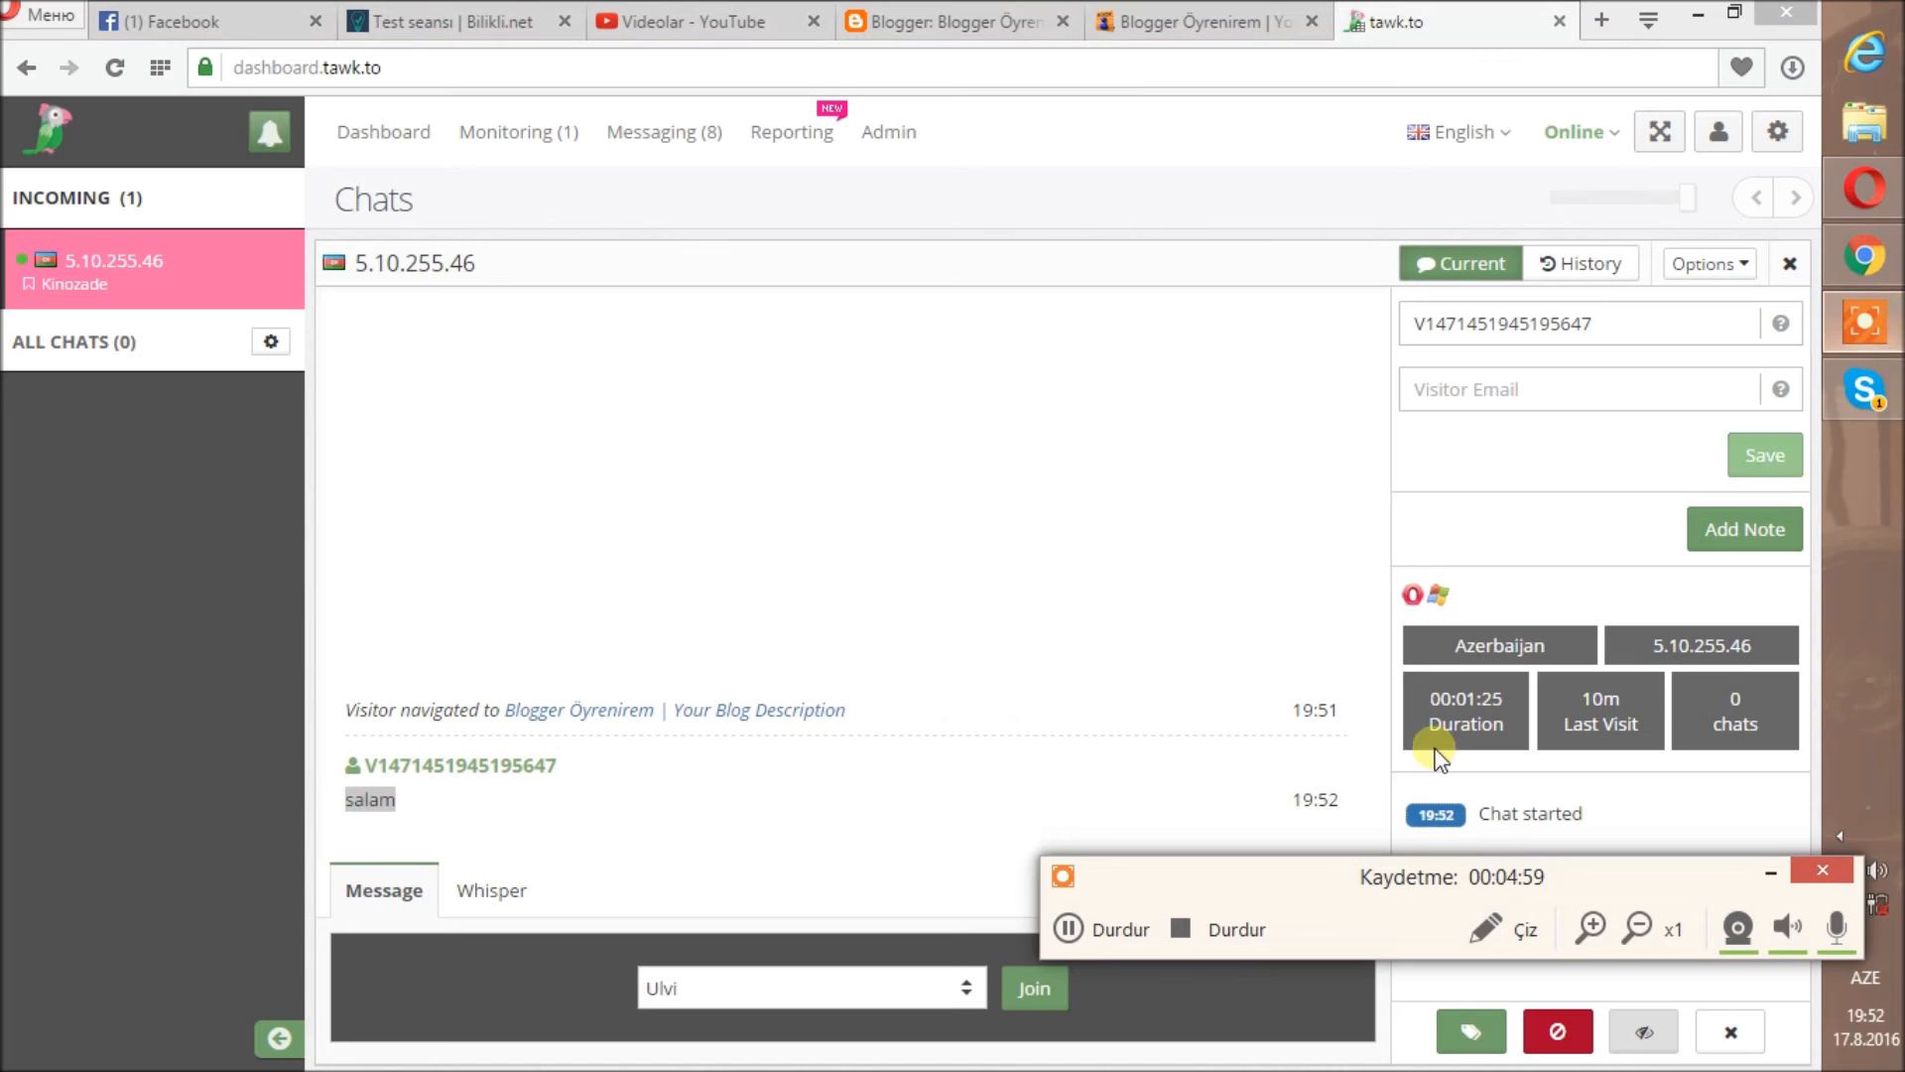
click(1131, 930)
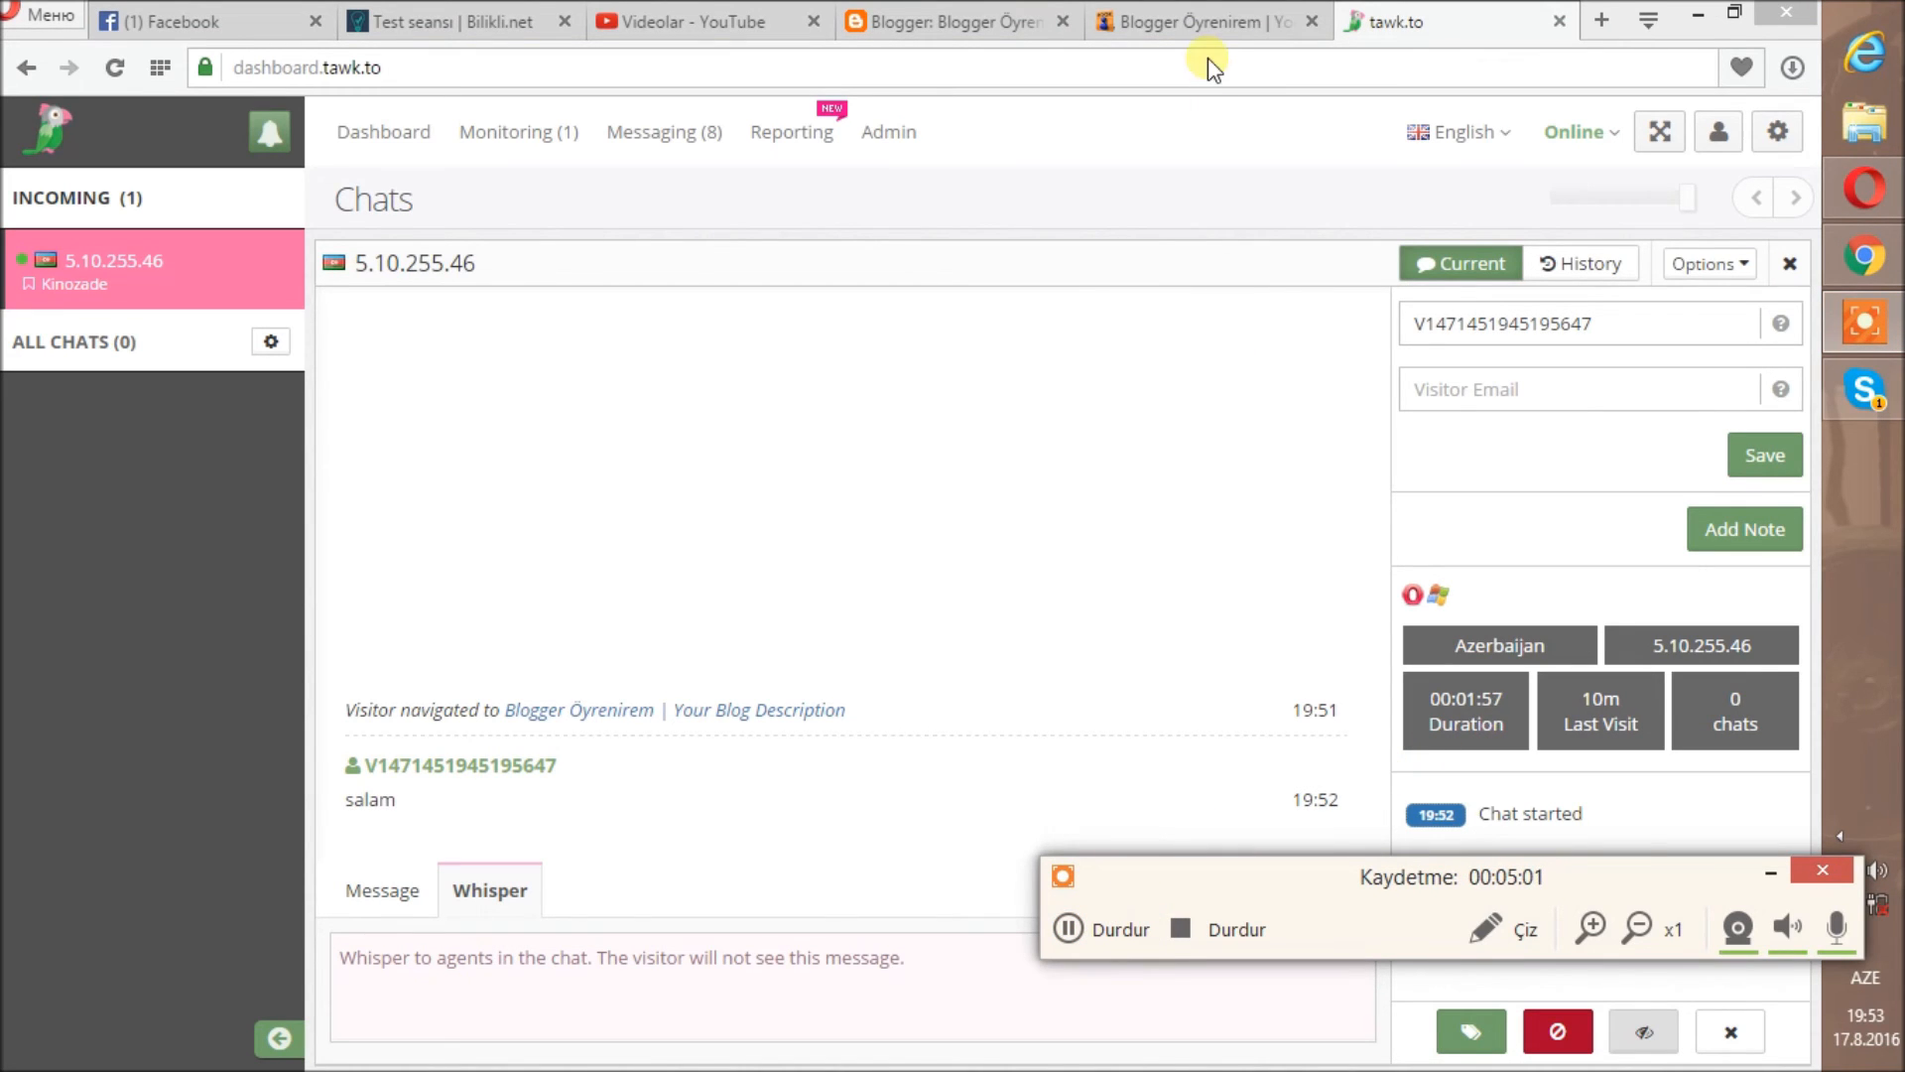
Step: Return to the published Blogger Öyrenirem blog and minimize the open chat widget
click(1203, 24)
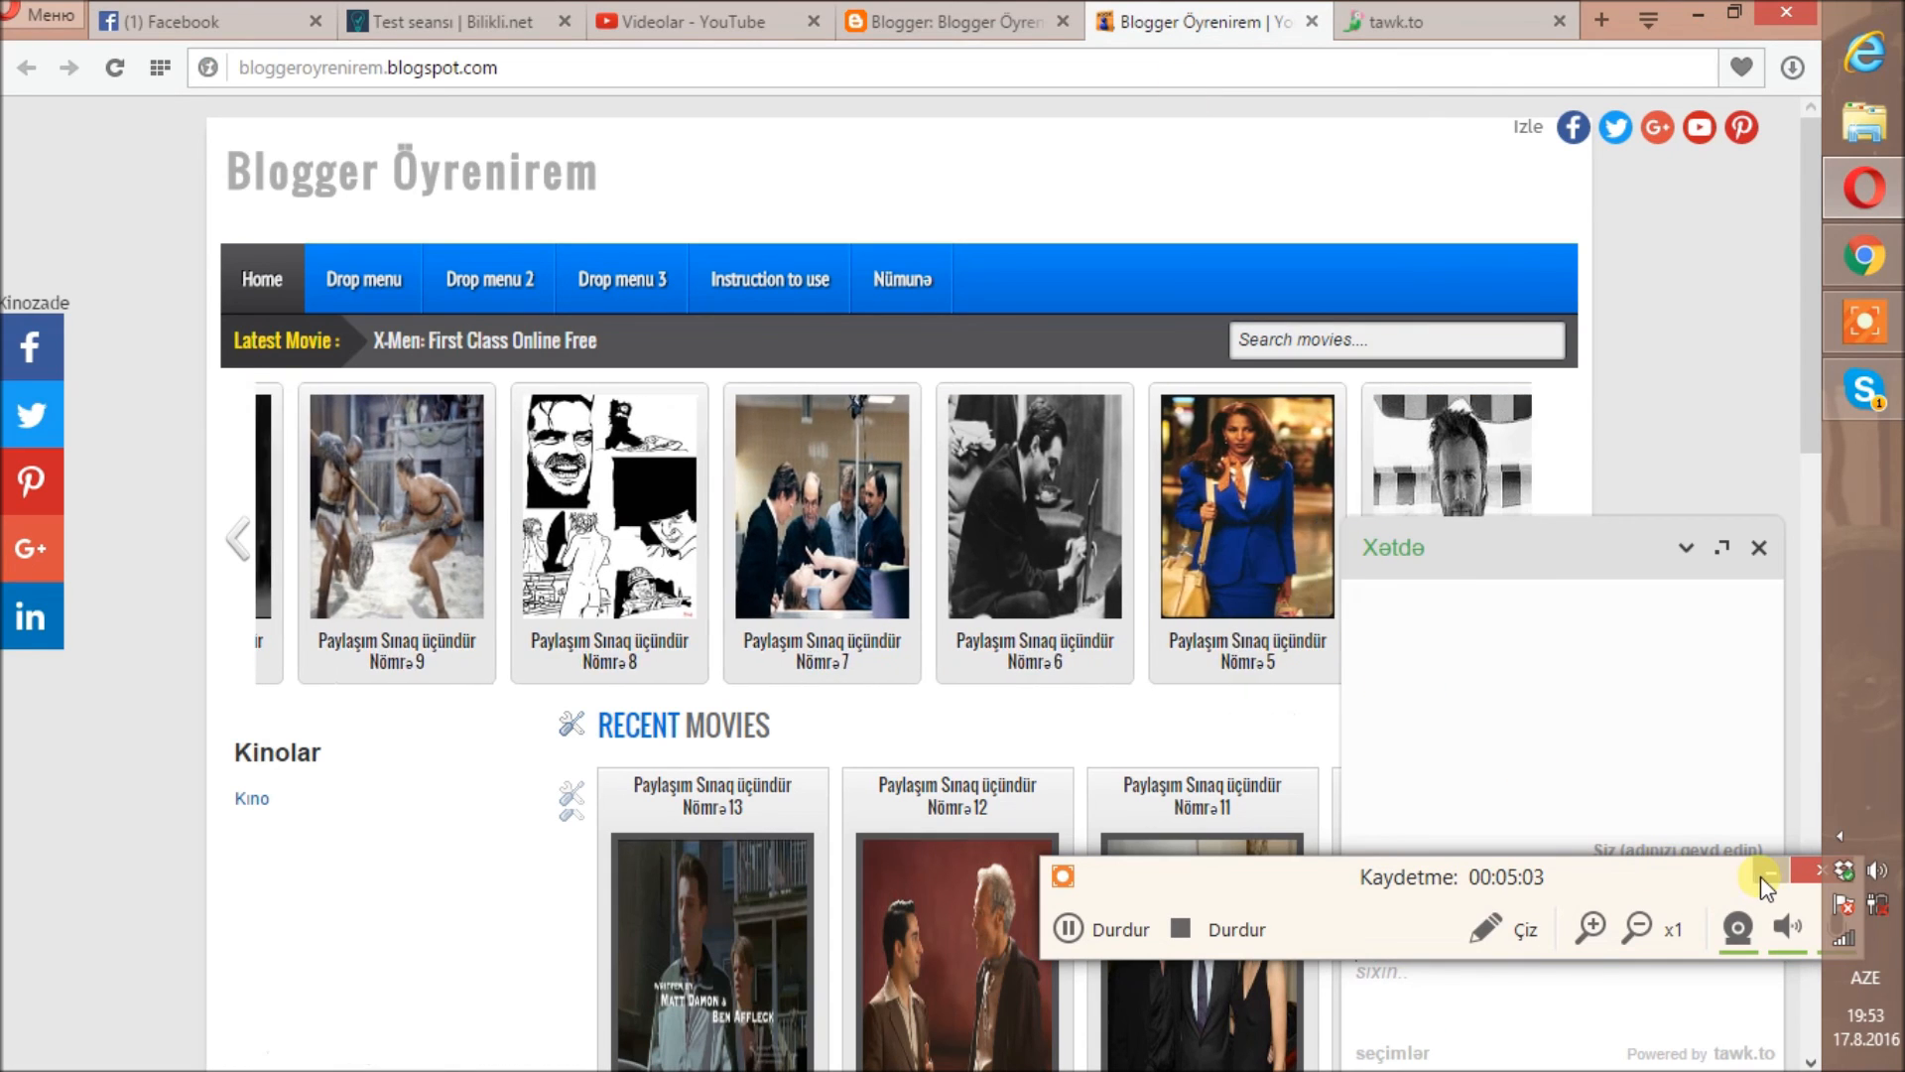
click(1763, 873)
click(1689, 547)
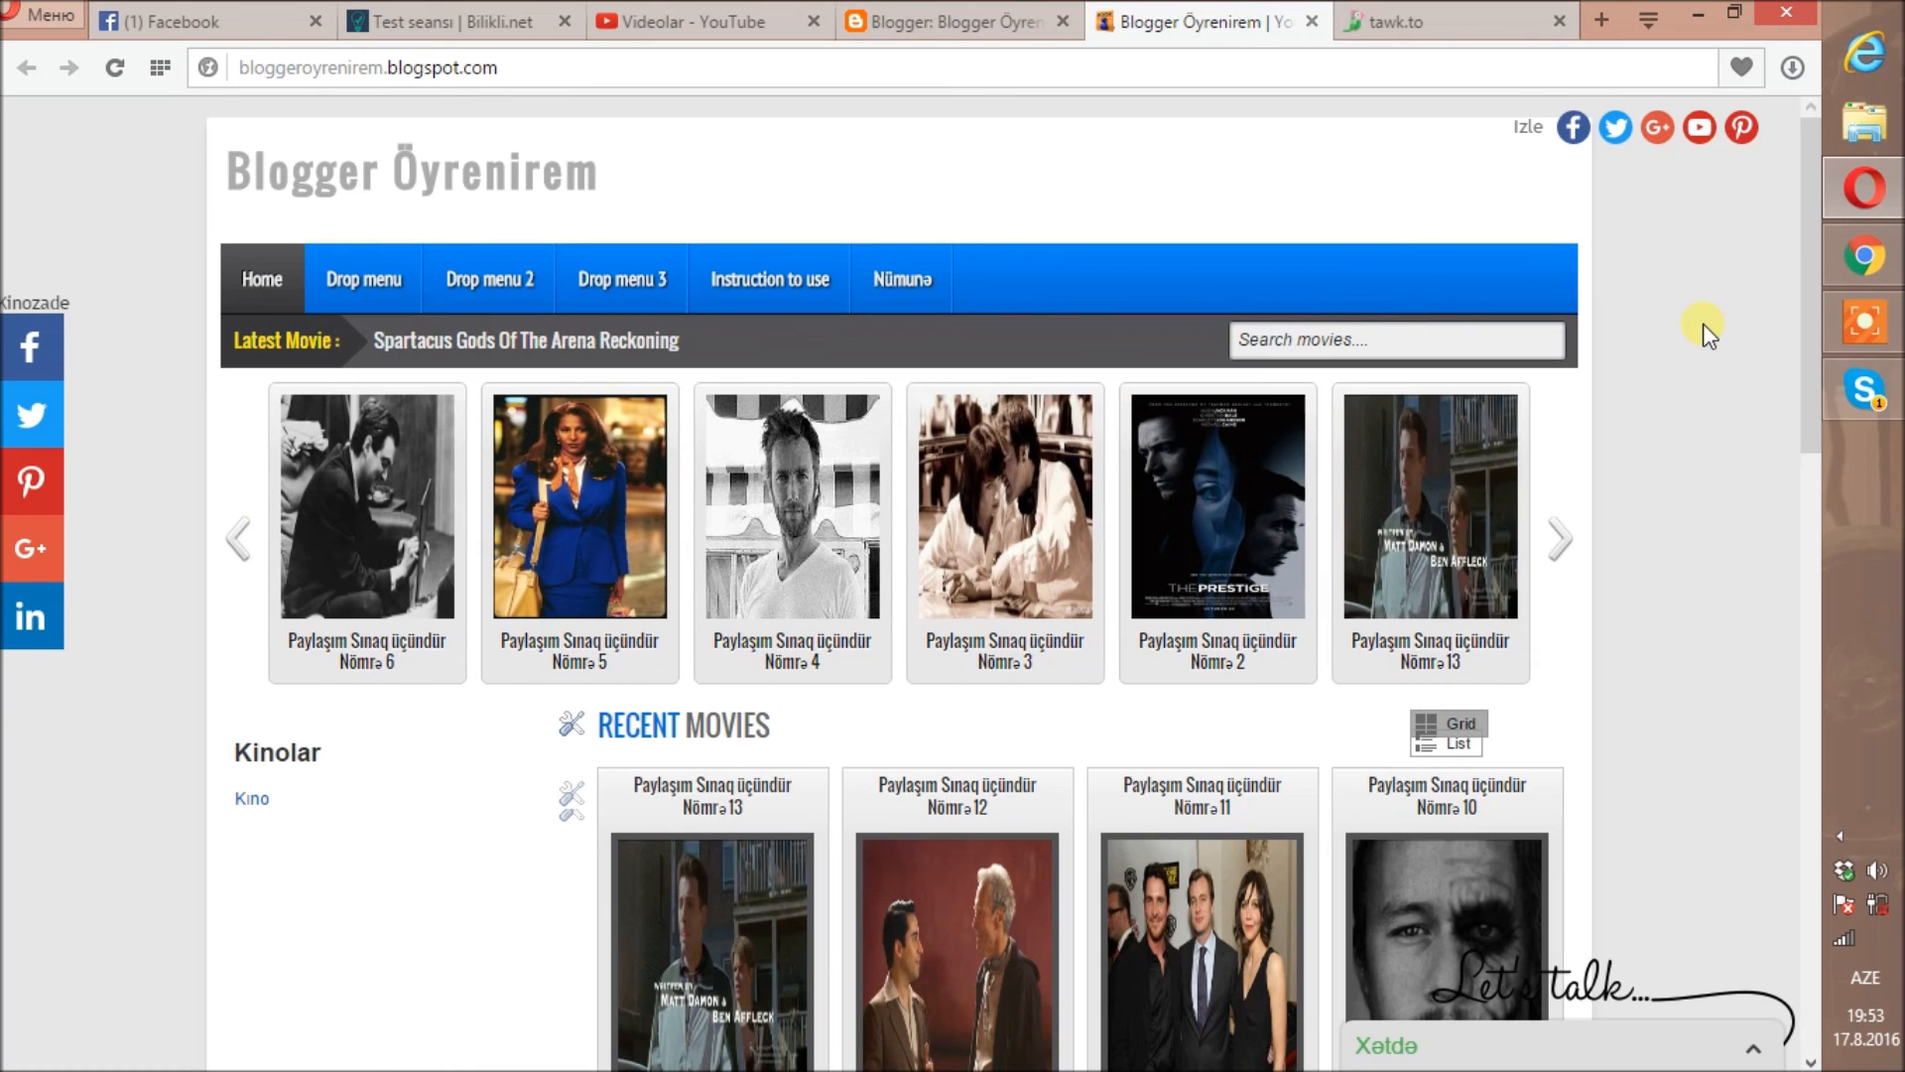
click(1865, 321)
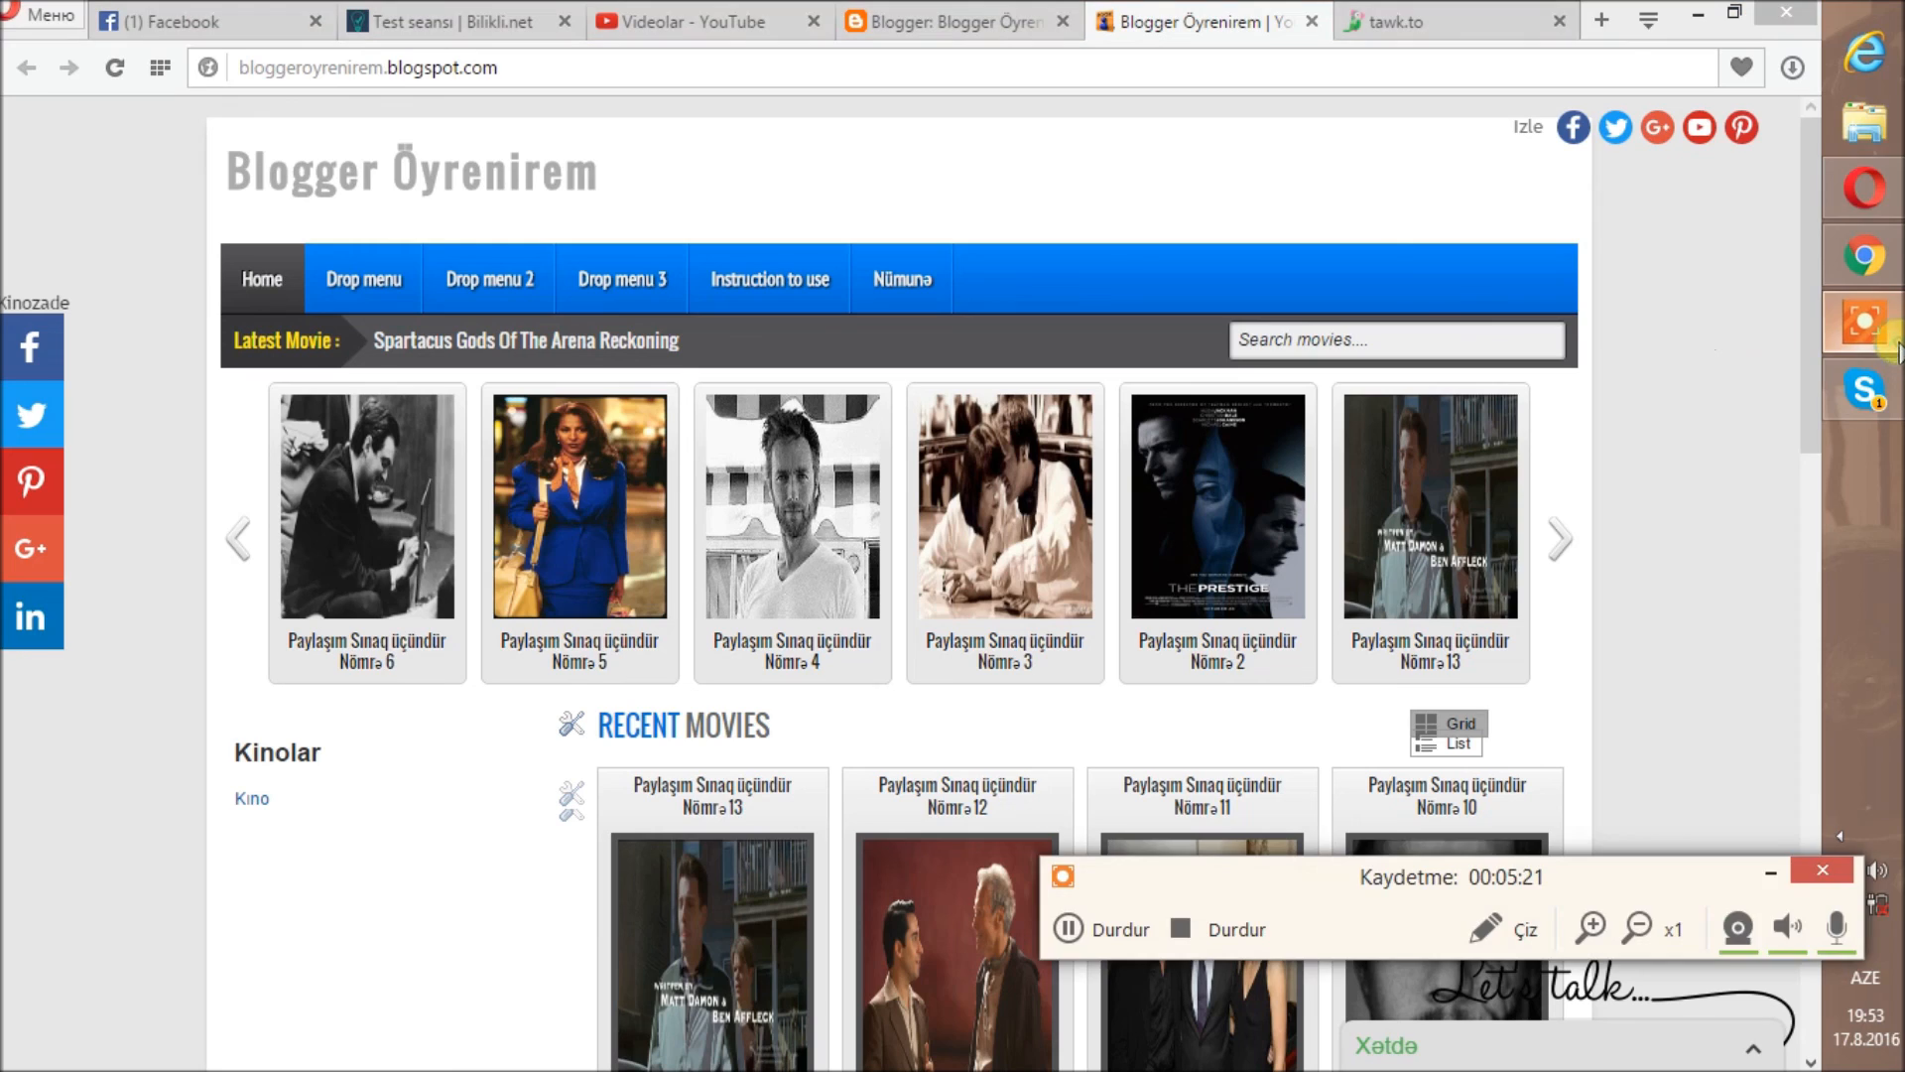